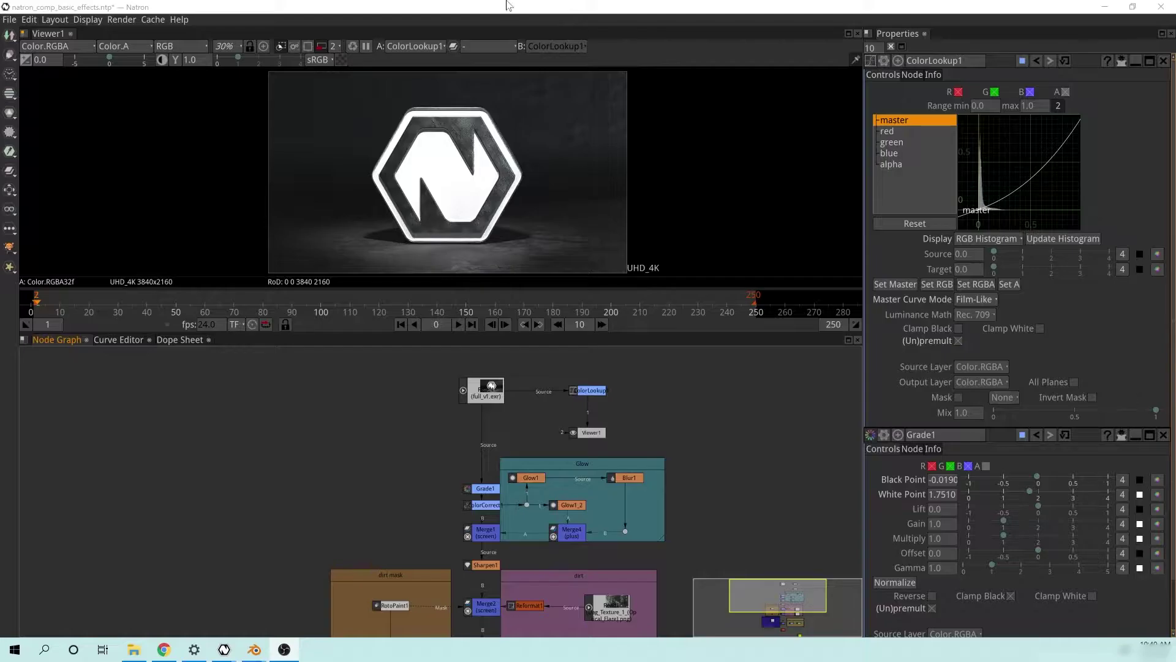
# Select the Read4 logo render and view it on its own in Viewer1
pyautogui.moveTo(735, 407); pyautogui.dragTo(678, 435)
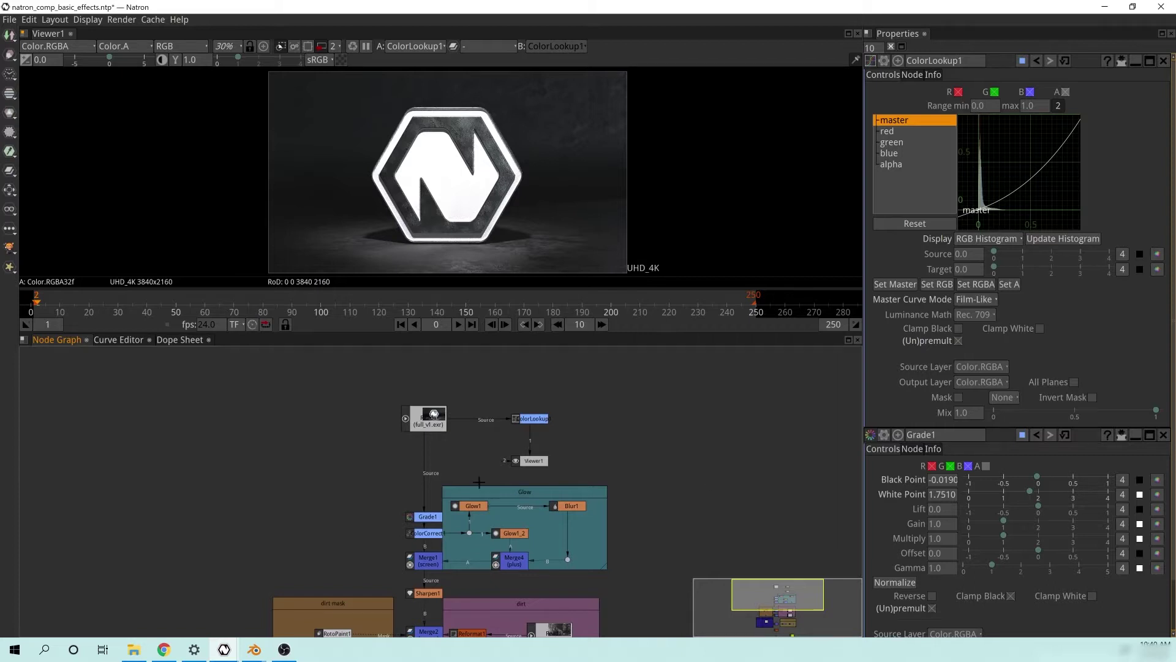
pyautogui.scroll(3, 499, 460)
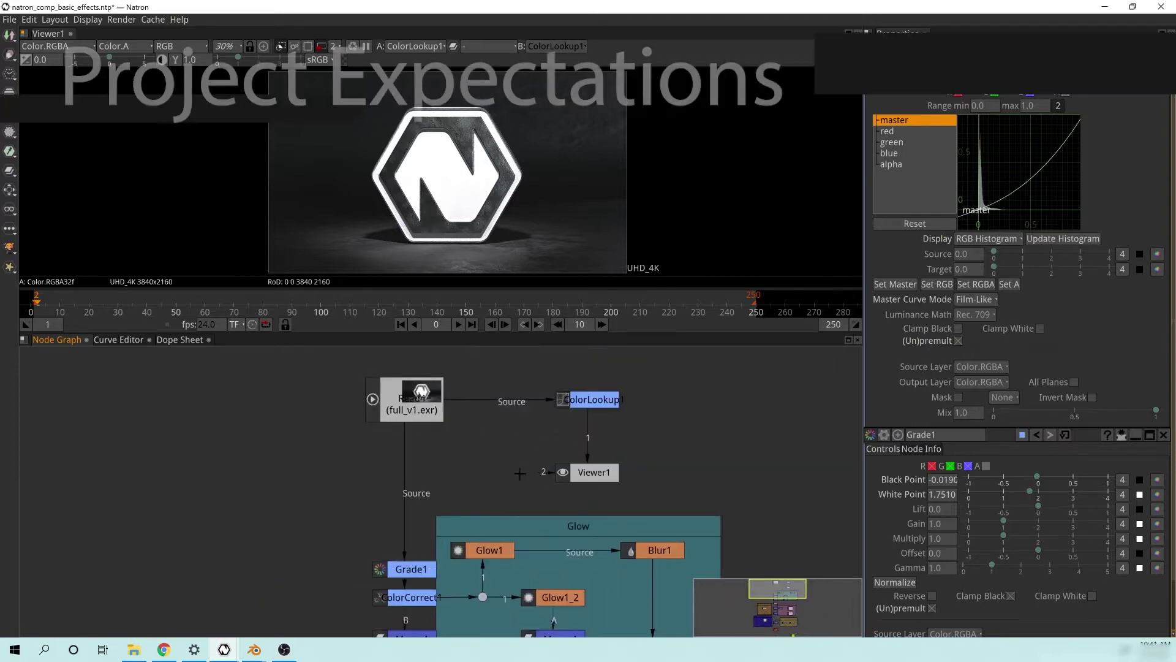
pyautogui.moveTo(501, 454); pyautogui.dragTo(486, 501)
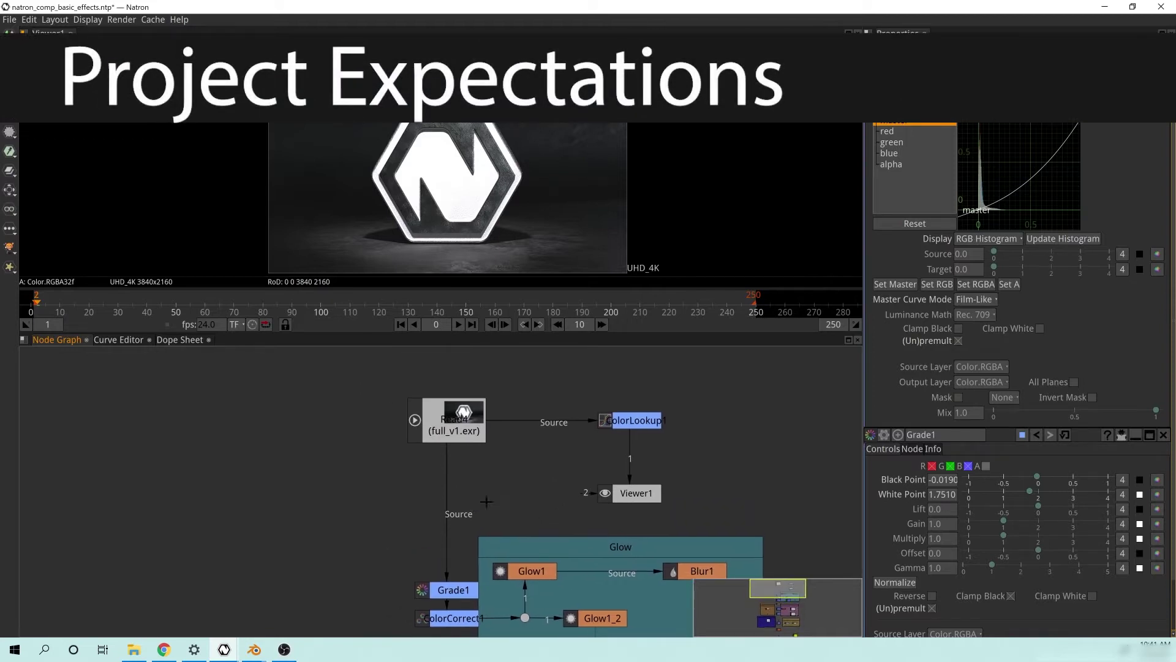
pyautogui.click(447, 418)
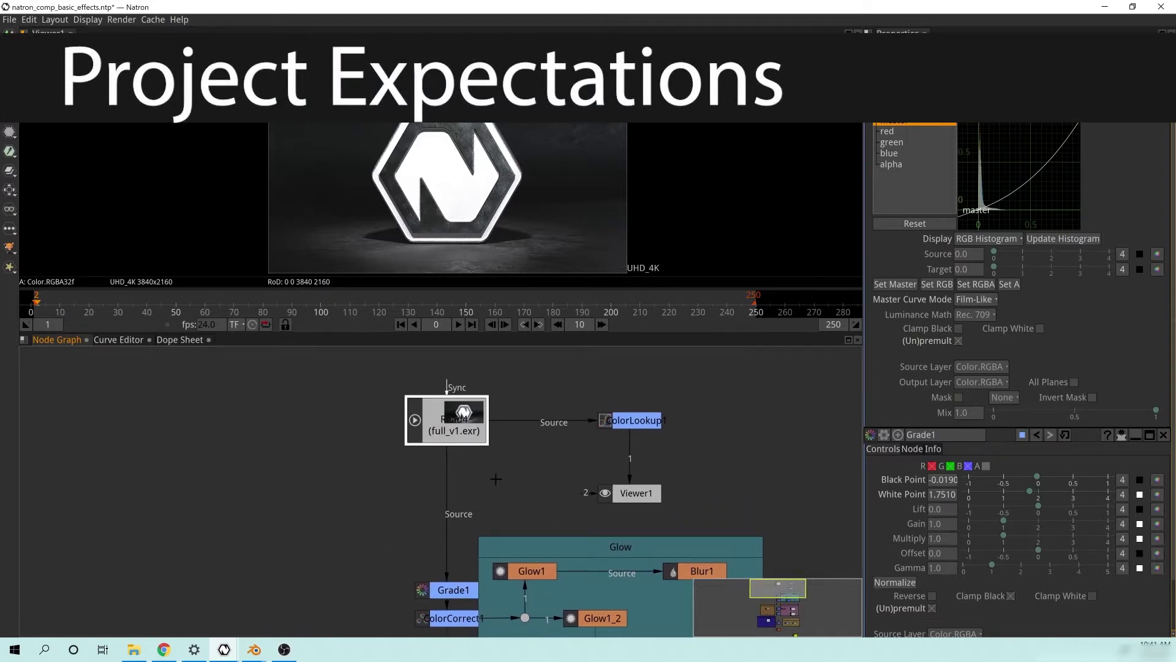
pyautogui.moveTo(475, 476); pyautogui.dragTo(448, 457)
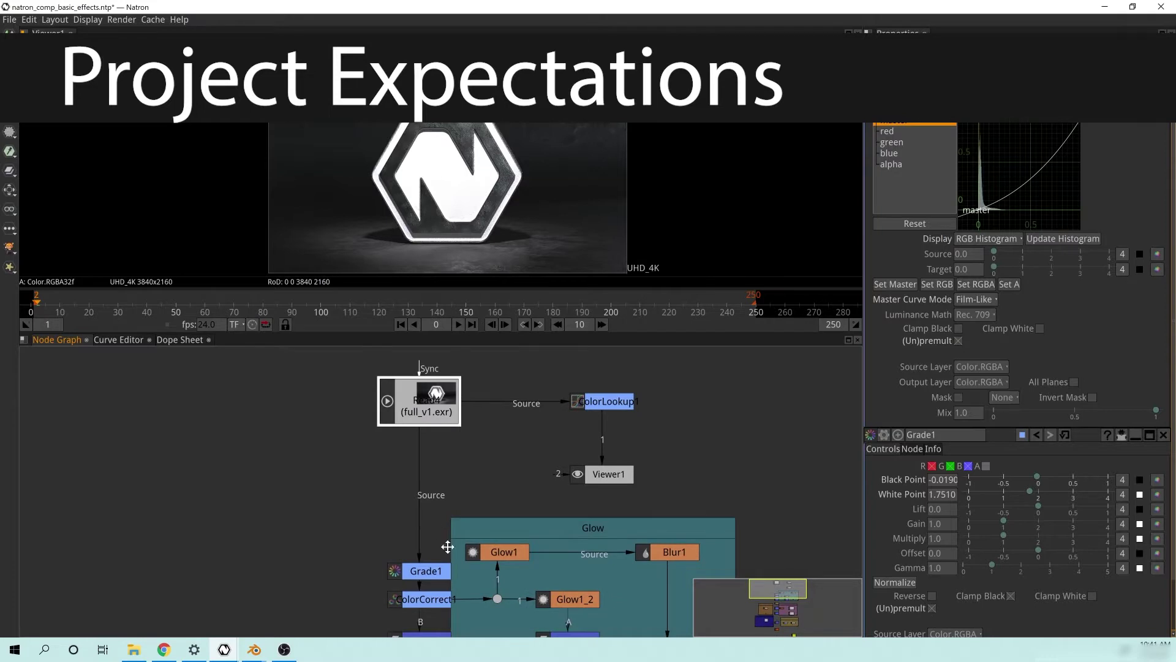
pyautogui.scroll(-5, 447, 546)
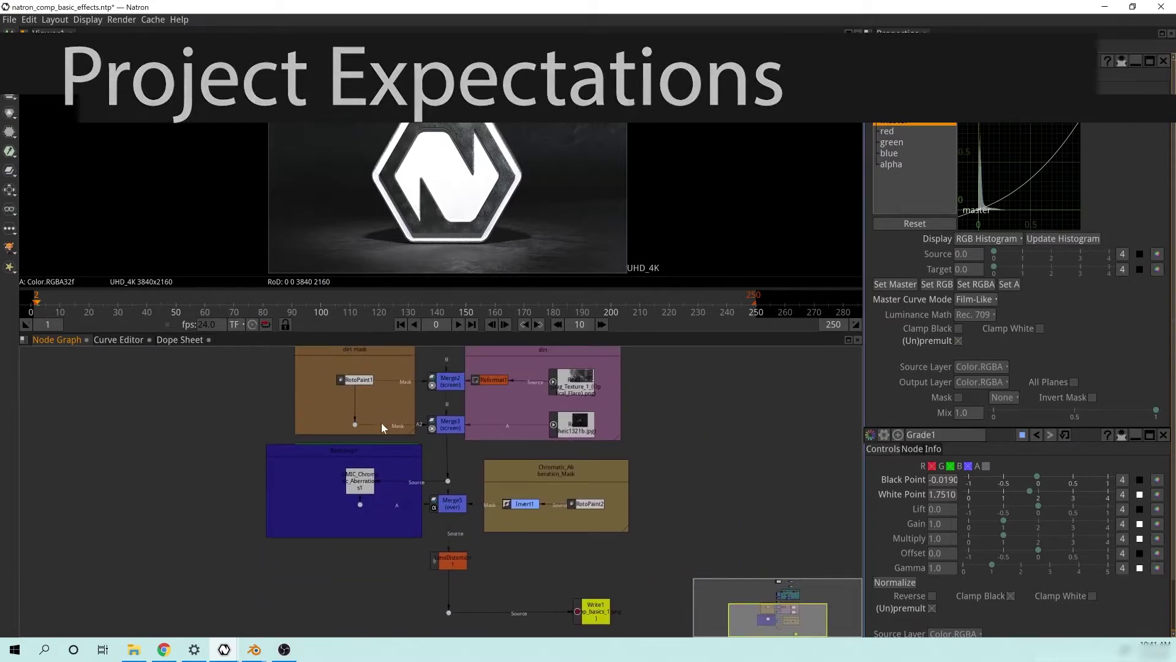
pyautogui.scroll(4, 422, 463)
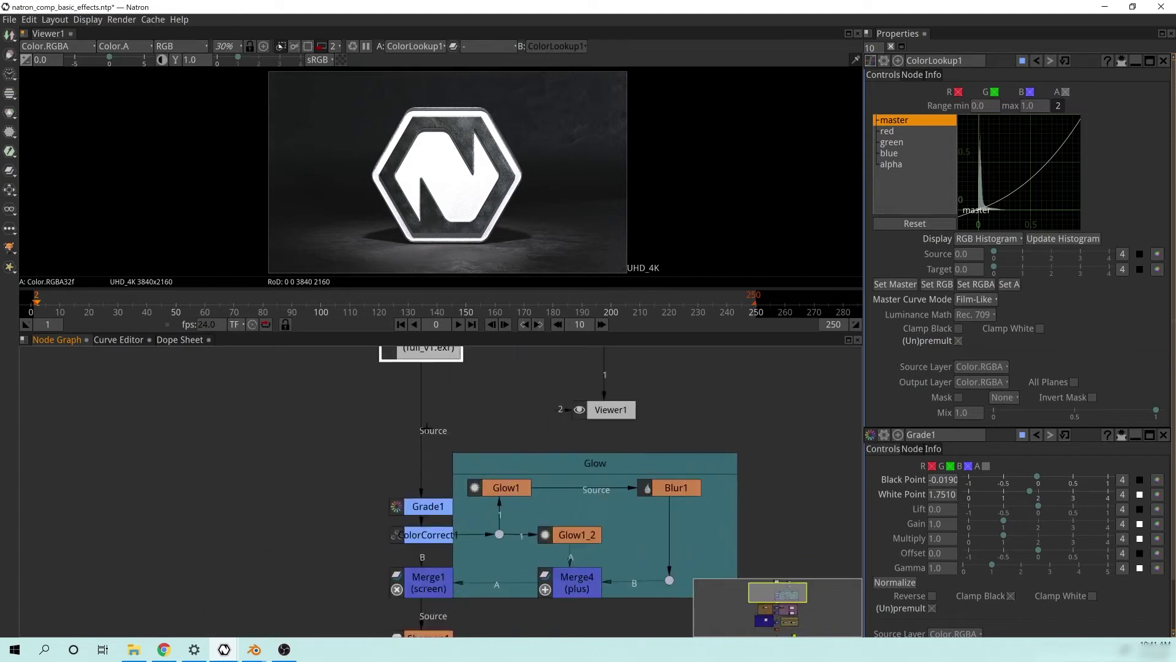
pyautogui.press('1')
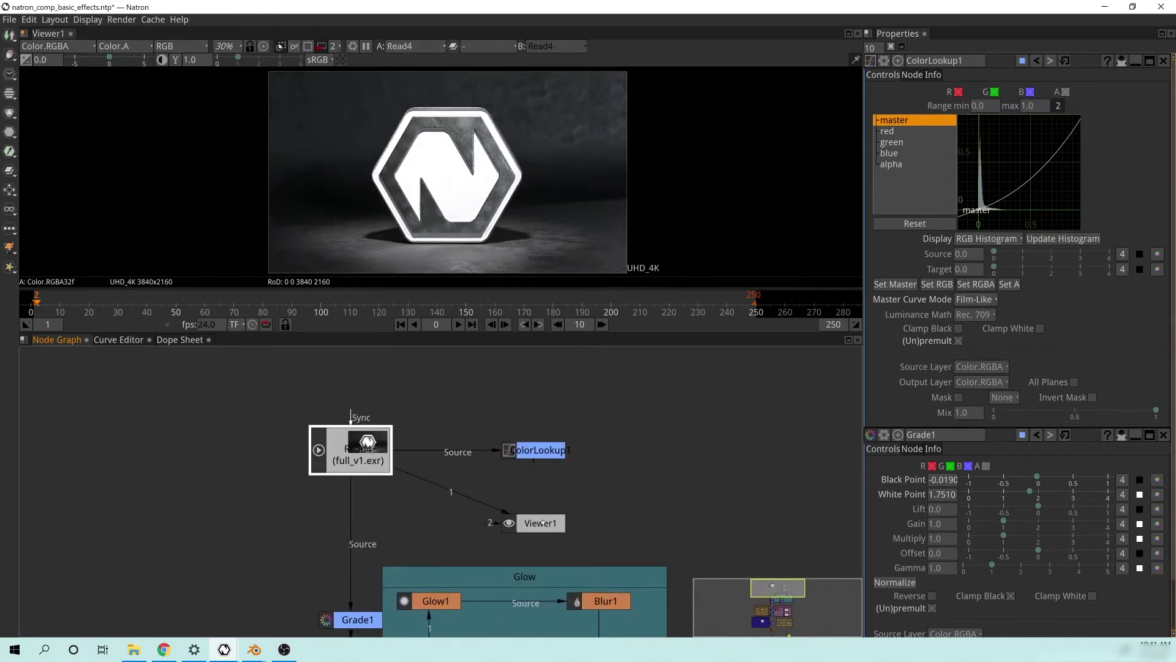
# Move Viewer1 to the left and view the LensDistortion1 output
pyautogui.click(254, 491)
pyautogui.moveTo(544, 525); pyautogui.dragTo(214, 466)
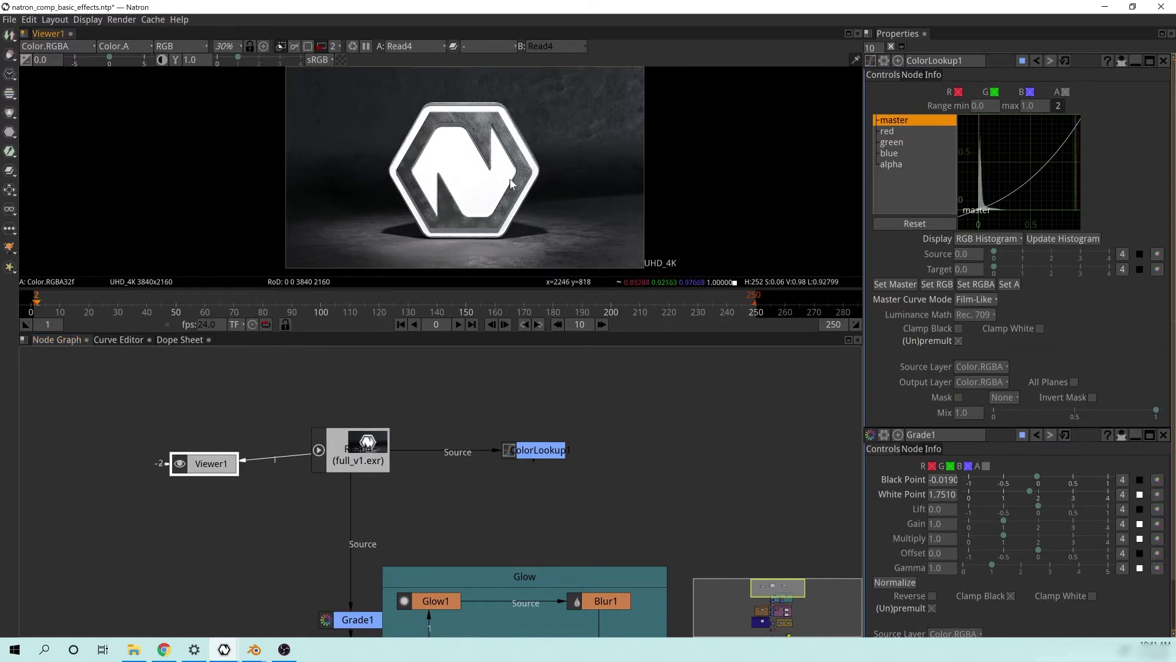
pyautogui.scroll(-4, 443, 534)
pyautogui.scroll(-5, 393, 555)
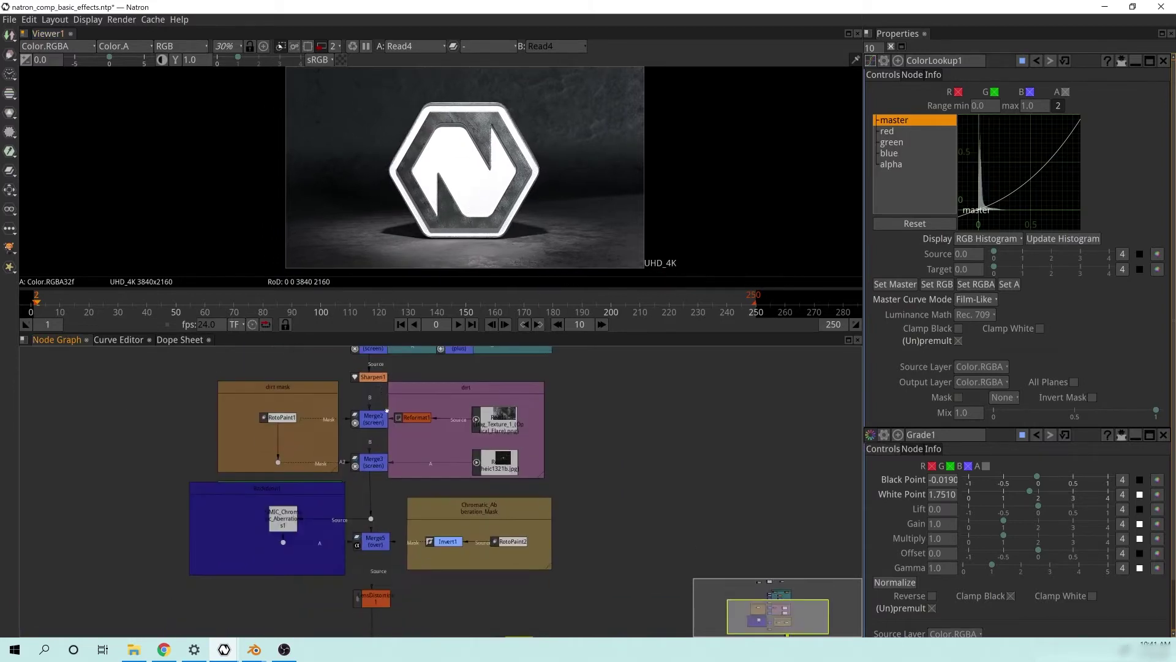
pyautogui.click(374, 551)
pyautogui.press('1')
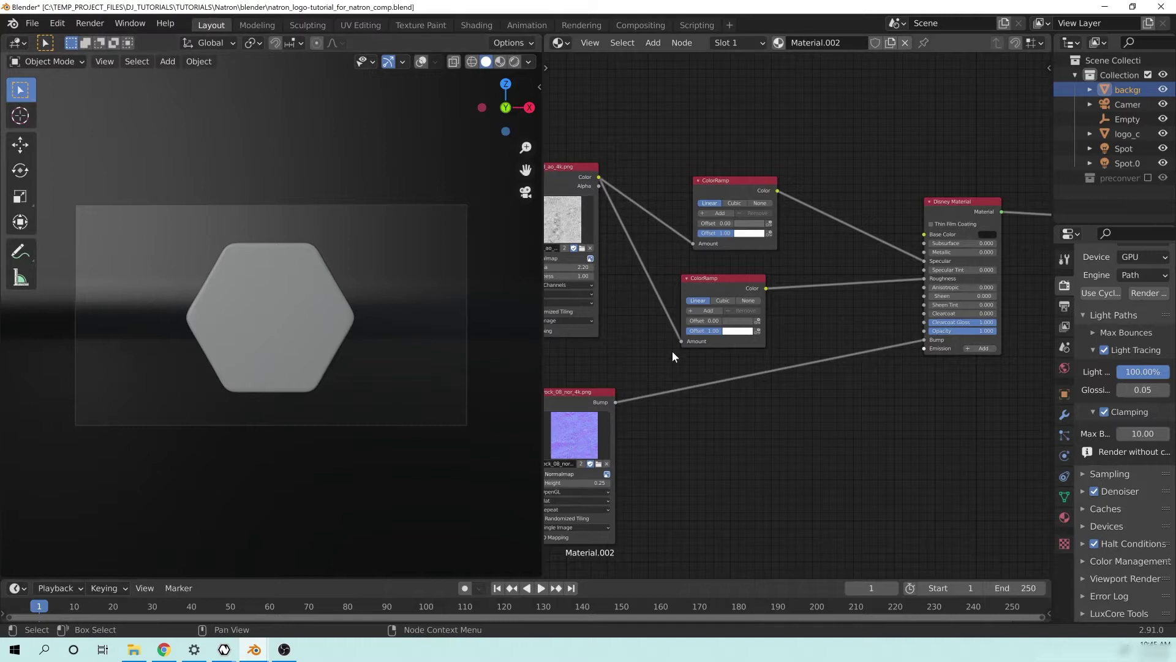
# Widen the Properties editor beside the shader node tree
pyautogui.moveTo(674, 345); pyautogui.dragTo(729, 323)
pyautogui.scroll(-3, 734, 343)
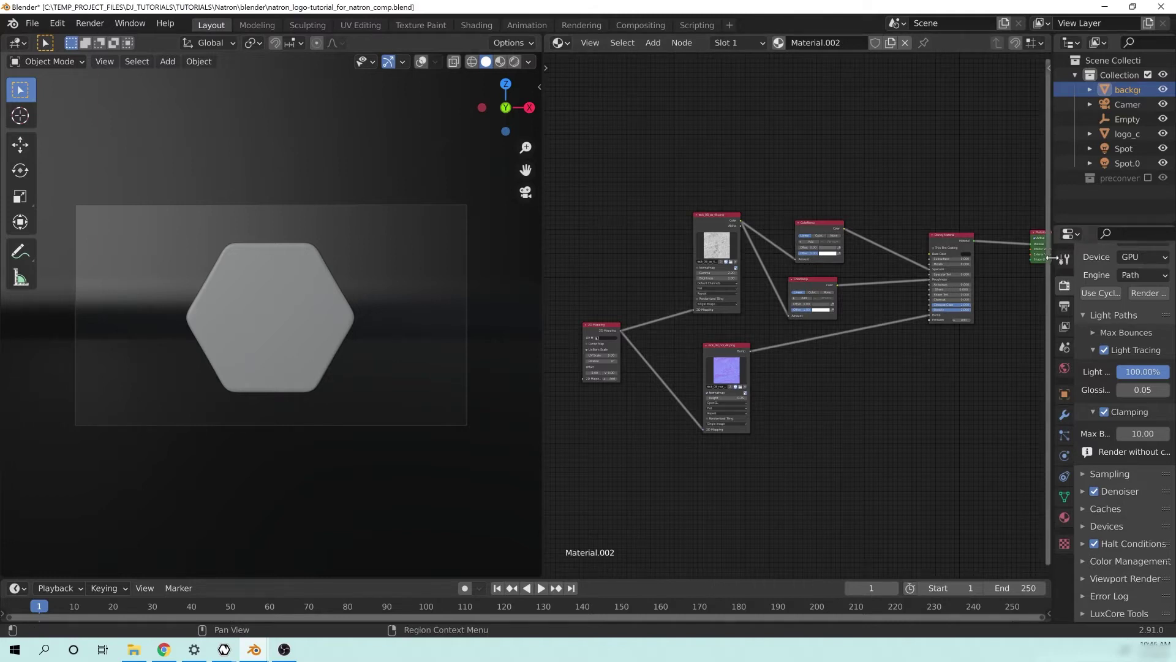
pyautogui.moveTo(1053, 252); pyautogui.dragTo(732, 252)
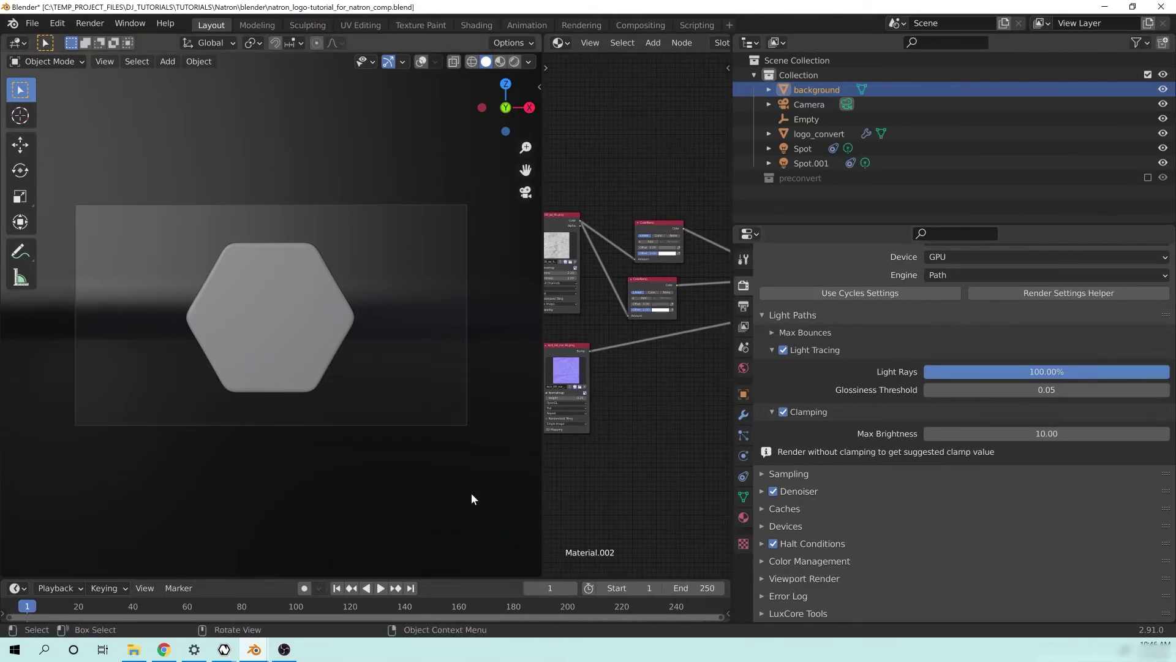
# Confirm the Color Management Look is None, then show the last render with F11
pyautogui.click(763, 560)
pyautogui.scroll(-2, 907, 521)
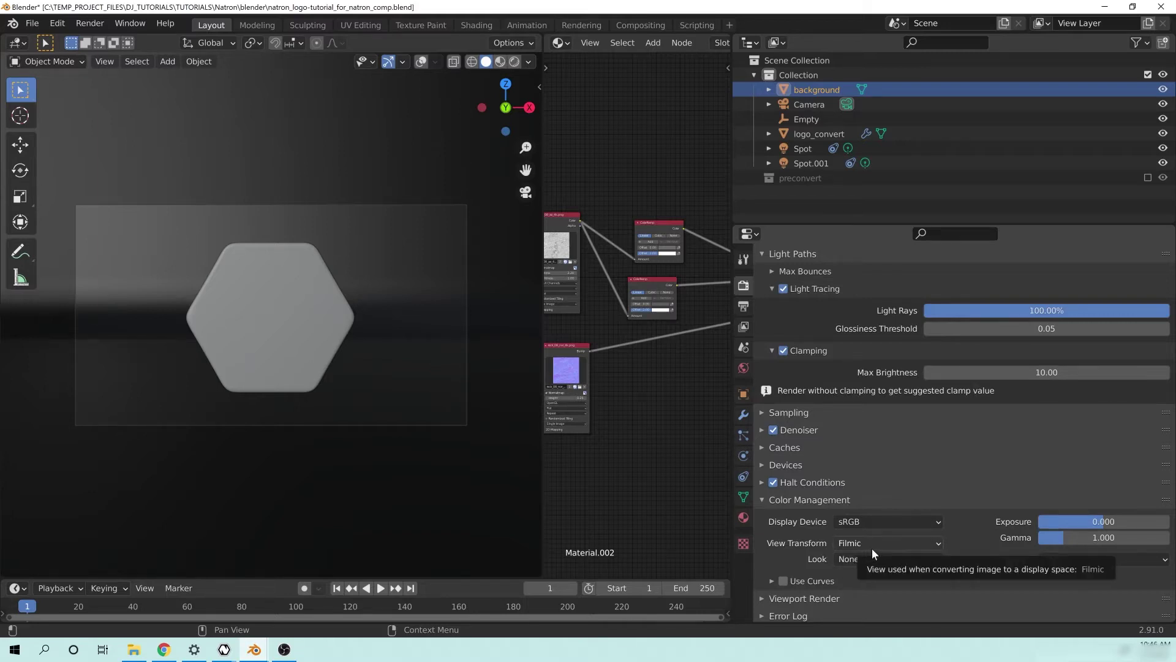
pyautogui.click(855, 558)
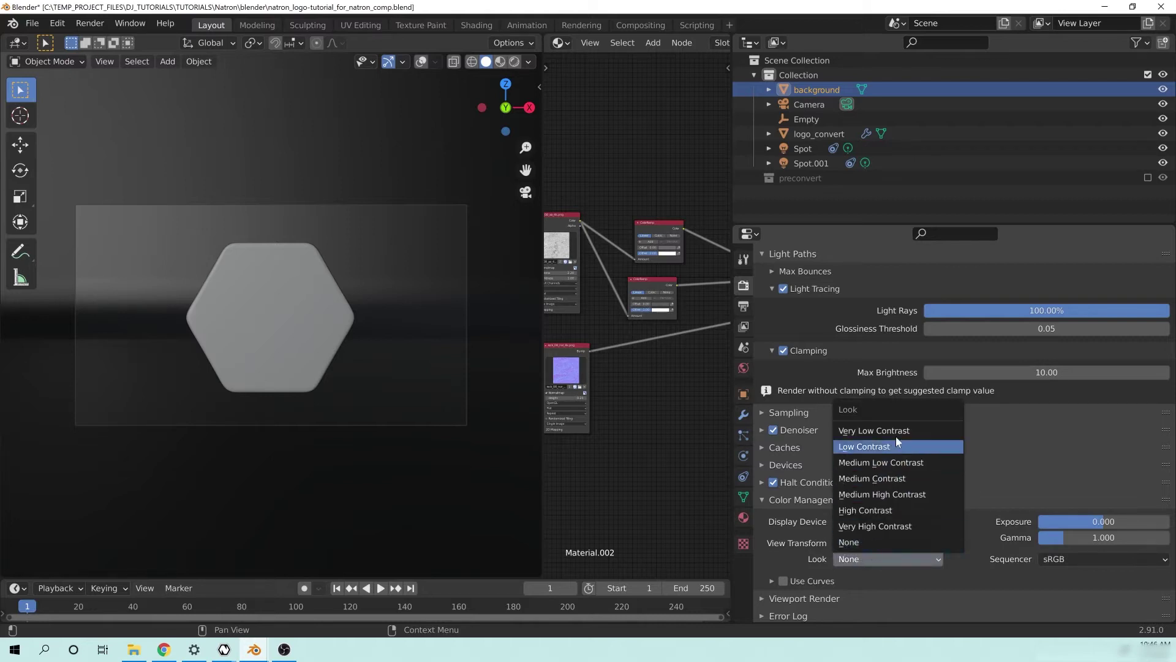
pyautogui.press('Escape')
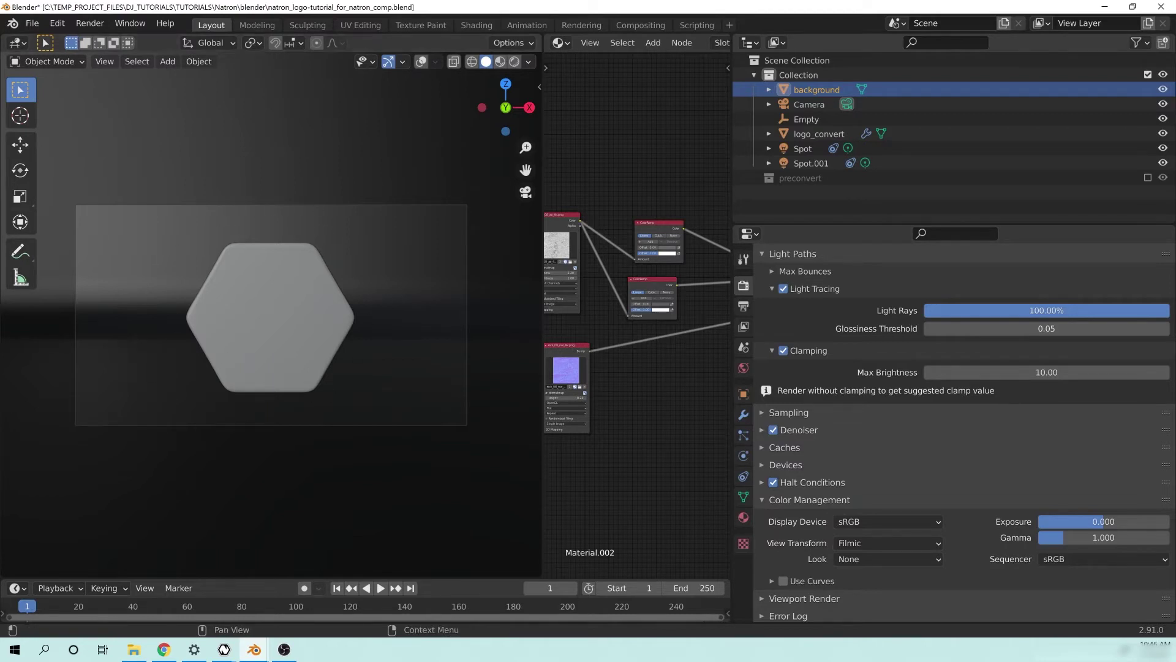
pyautogui.press('F11')
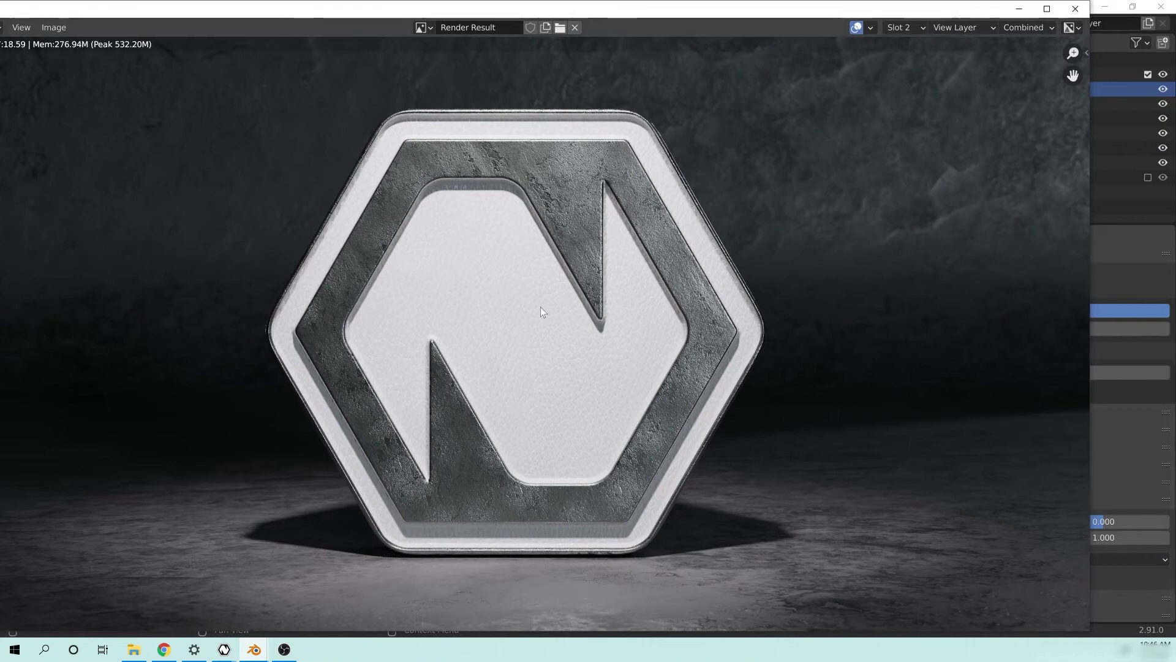
# Zoom into the render to inspect the leather and the logo's metal frame
pyautogui.scroll(3, 450, 322)
pyautogui.scroll(3, 450, 322)
pyautogui.scroll(-2, 433, 328)
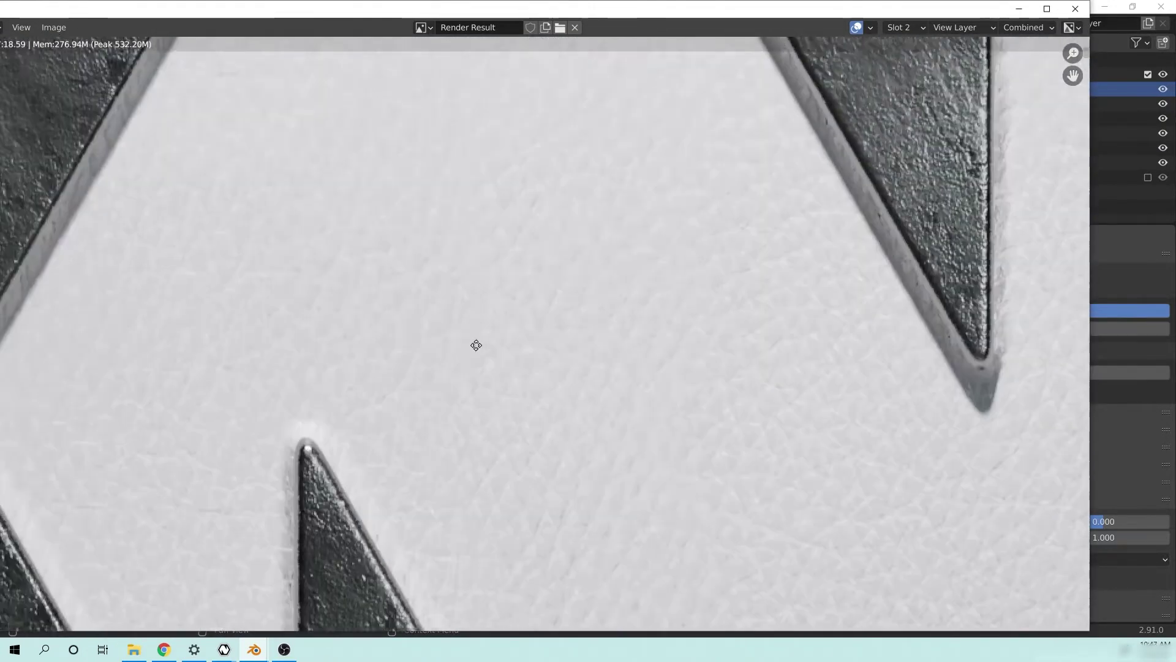
pyautogui.scroll(2, 476, 344)
pyautogui.scroll(-2, 428, 255)
pyautogui.scroll(-1, 601, 291)
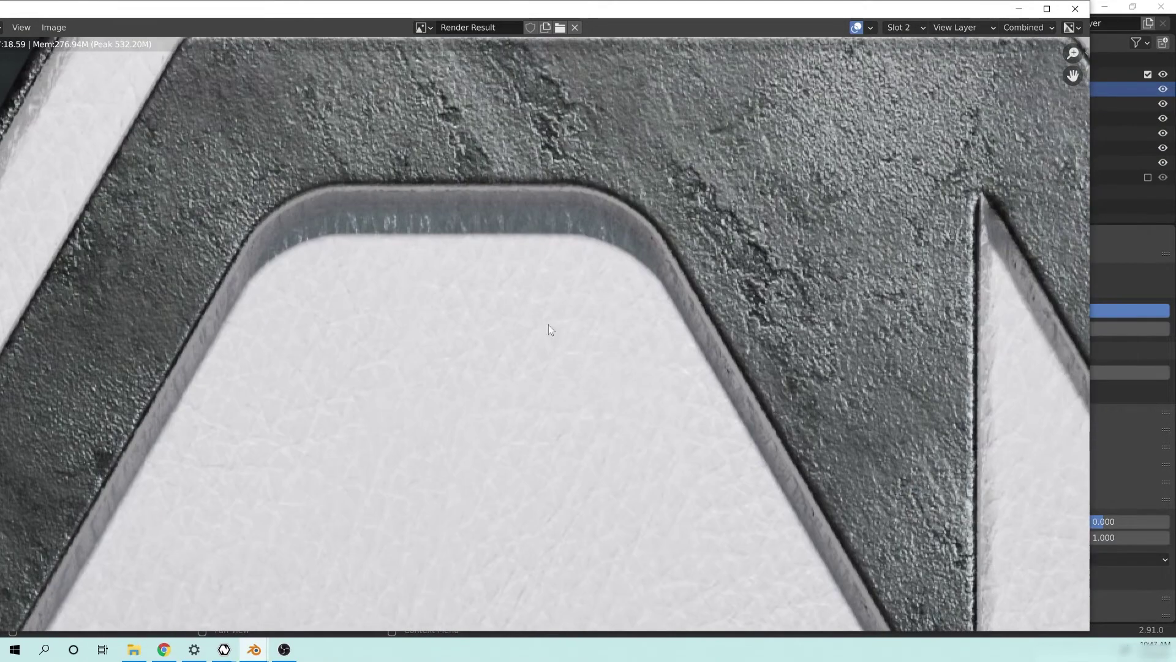
pyautogui.scroll(3, 436, 375)
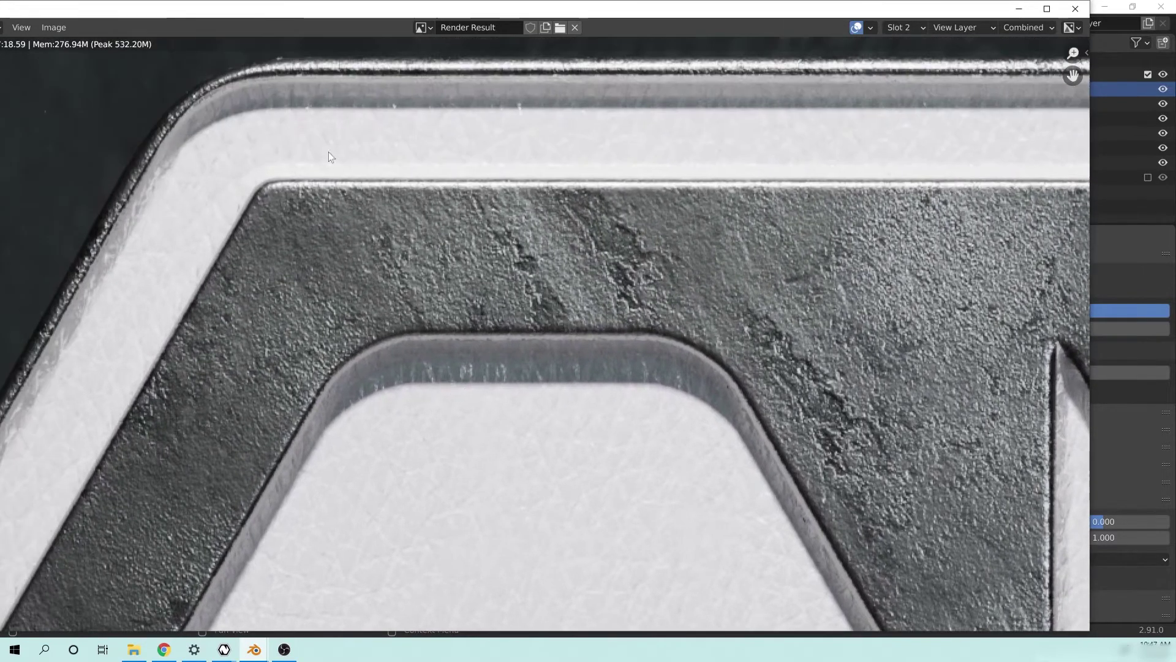
pyautogui.scroll(2, 641, 260)
pyautogui.moveTo(586, 391); pyautogui.dragTo(807, 252)
pyautogui.scroll(-5, 585, 374)
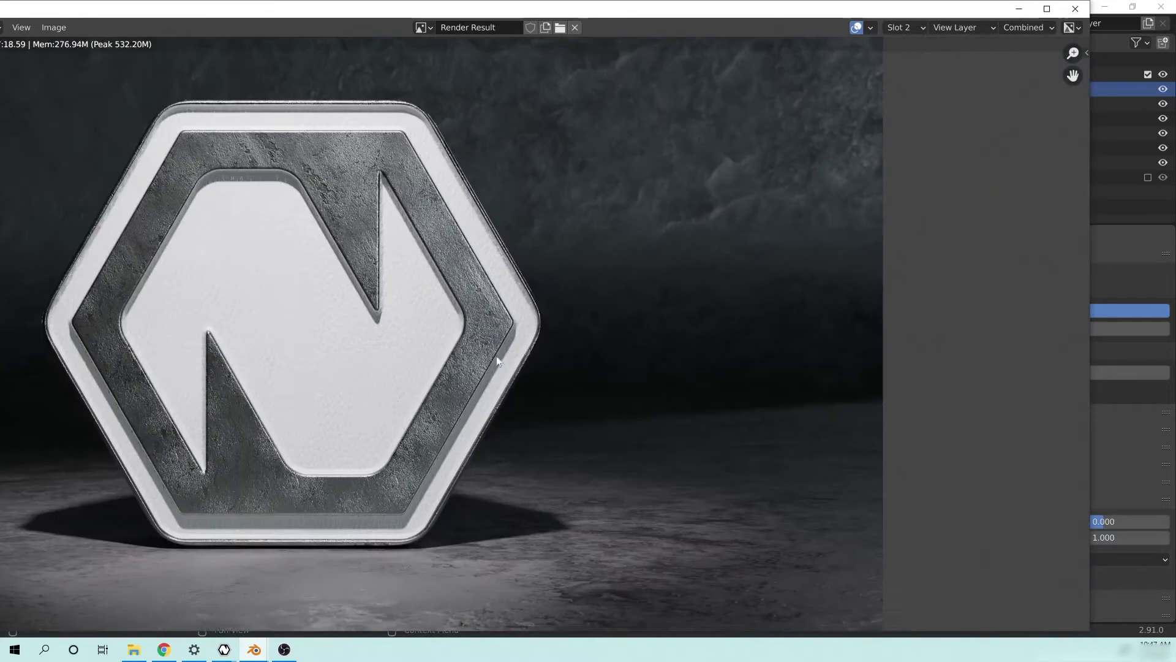
pyautogui.moveTo(370, 317); pyautogui.dragTo(525, 283)
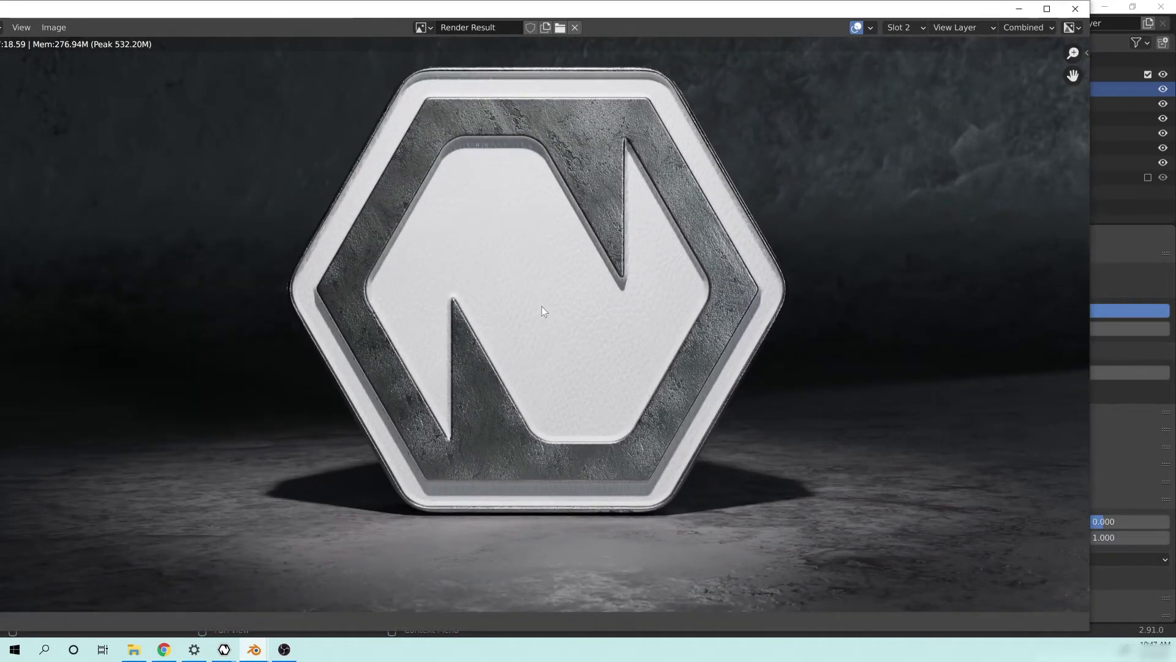
# Fit the whole render, close the render window and reopen it
pyautogui.press('Home')
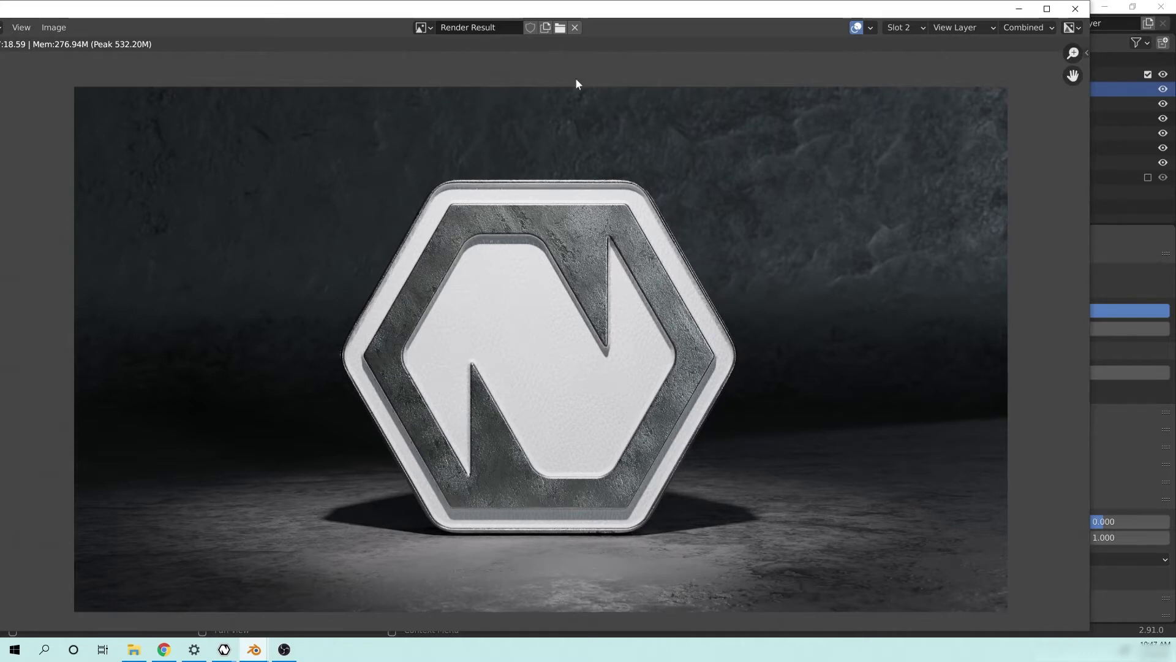
pyautogui.press('Escape')
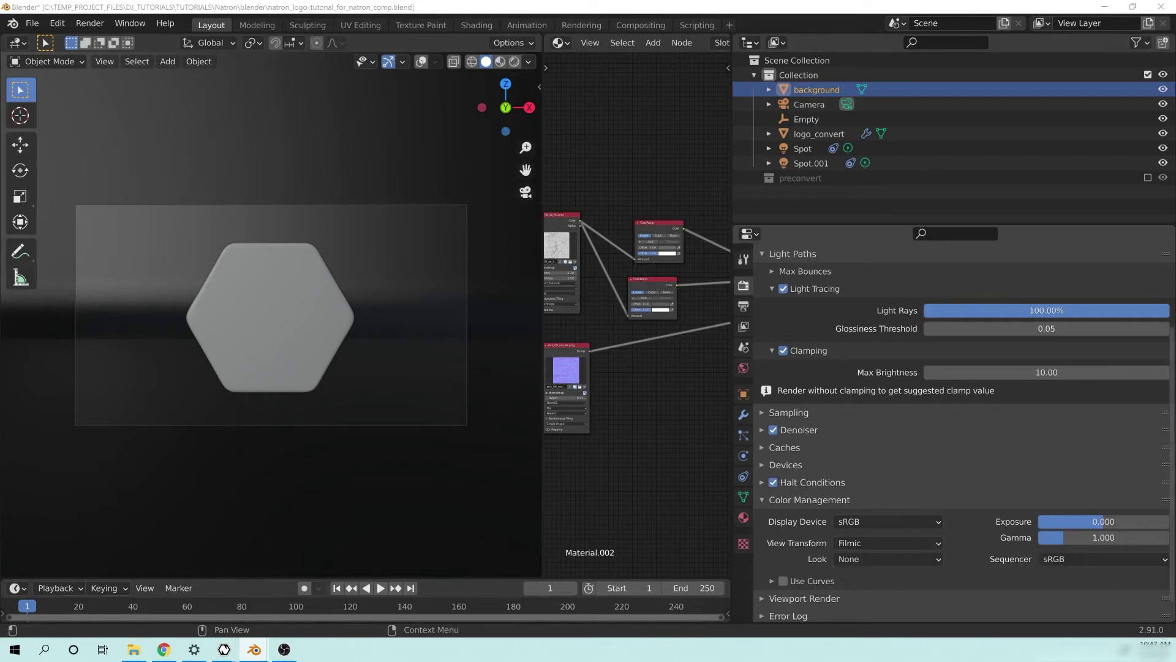
pyautogui.press('F11')
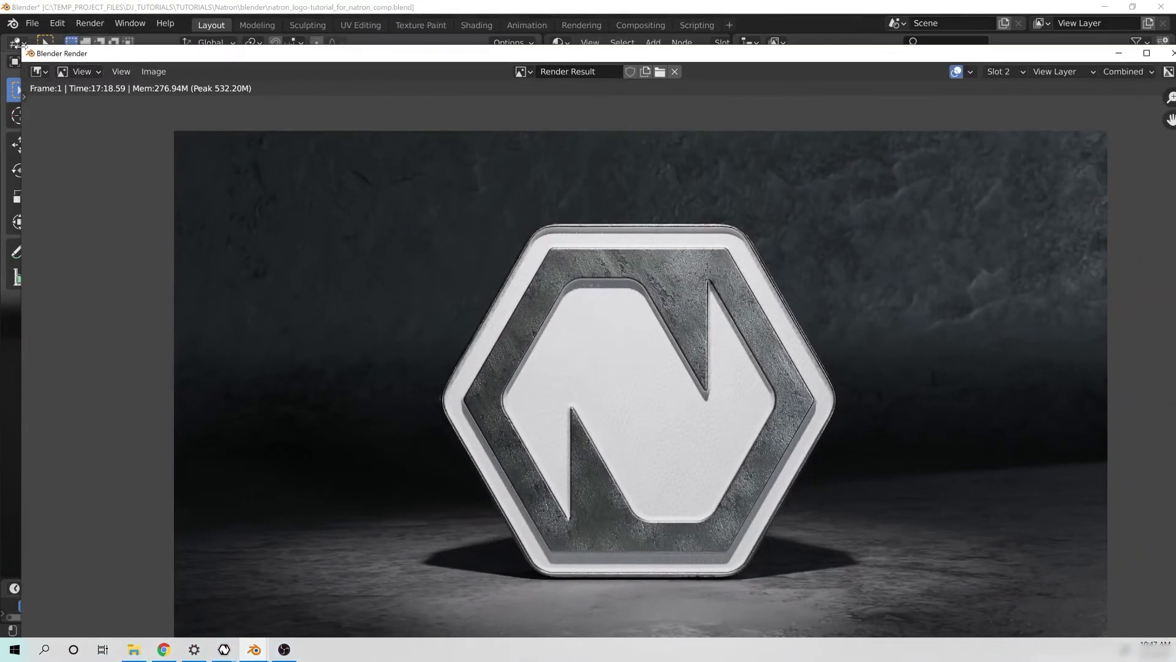
# Move the render window to the left half and show Render Result in an Image Editor
pyautogui.moveTo(22, 46); pyautogui.dragTo(472, 52)
pyautogui.moveTo(707, 56); pyautogui.dragTo(230, 13)
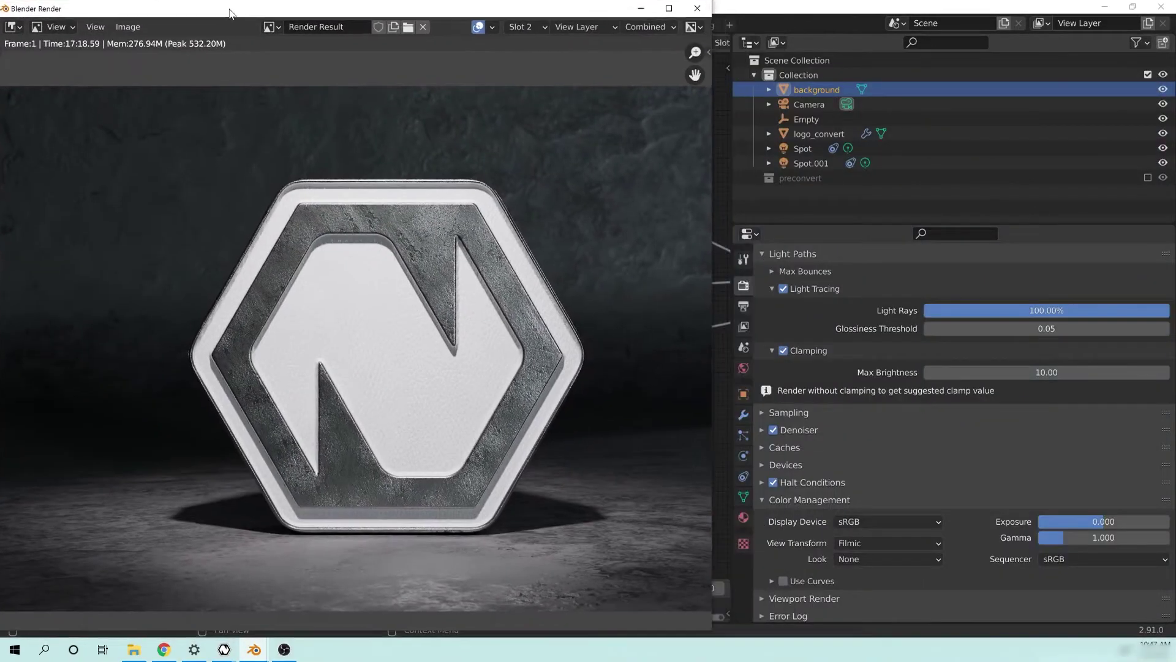
pyautogui.click(864, 543)
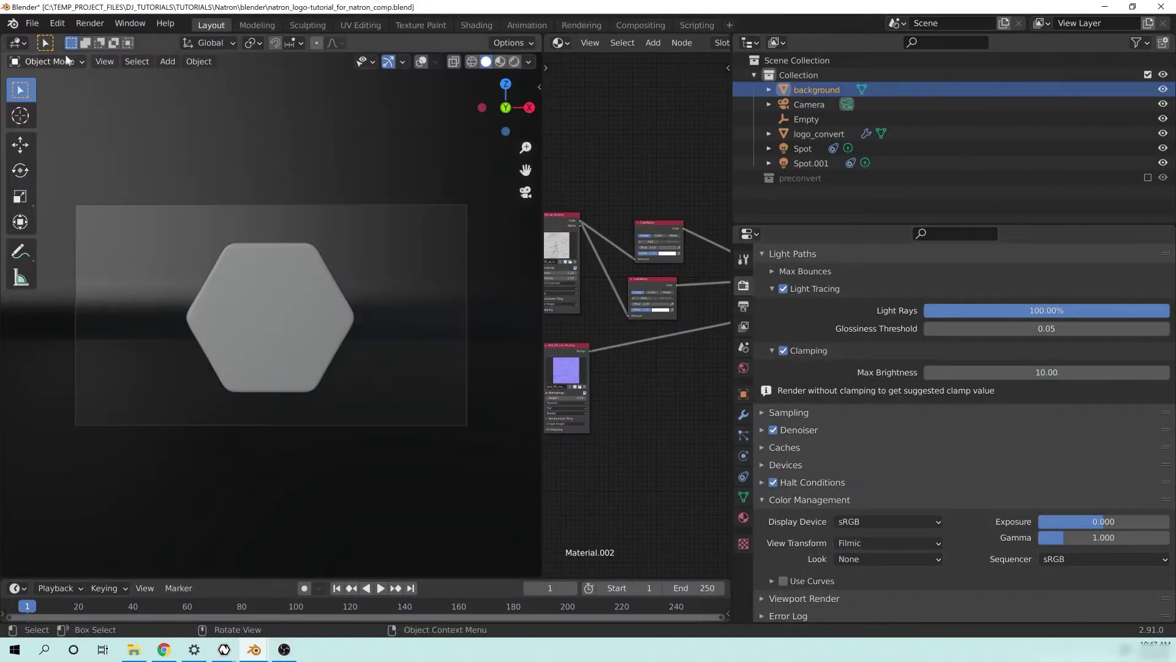
pyautogui.click(46, 61)
pyautogui.click(16, 42)
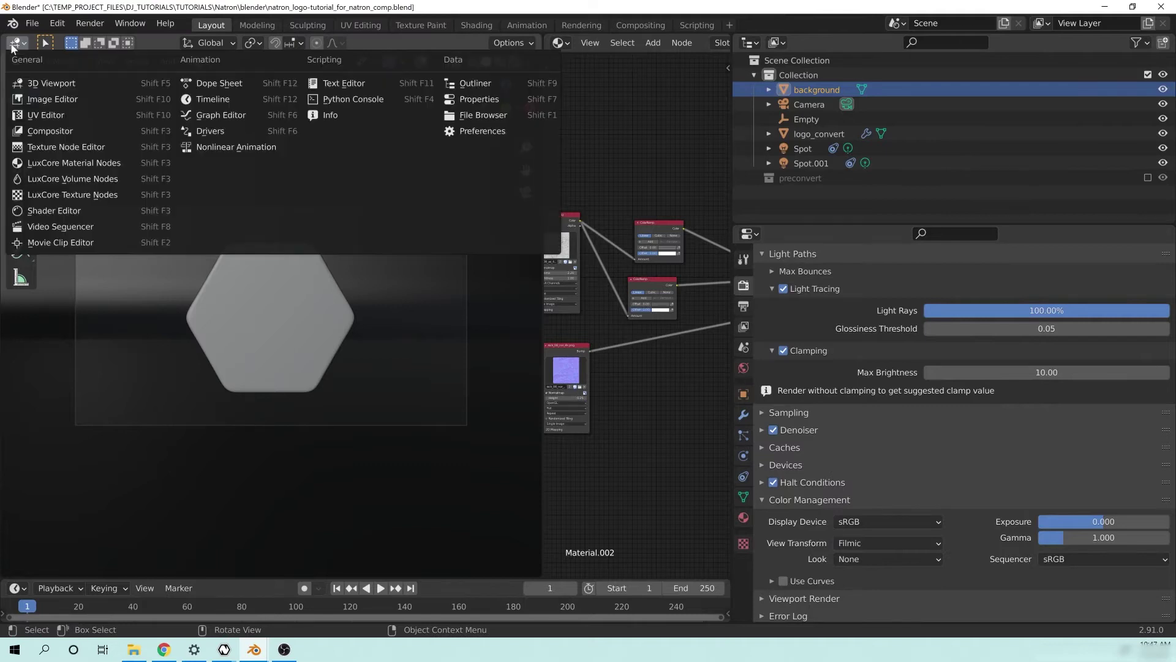
pyautogui.click(49, 99)
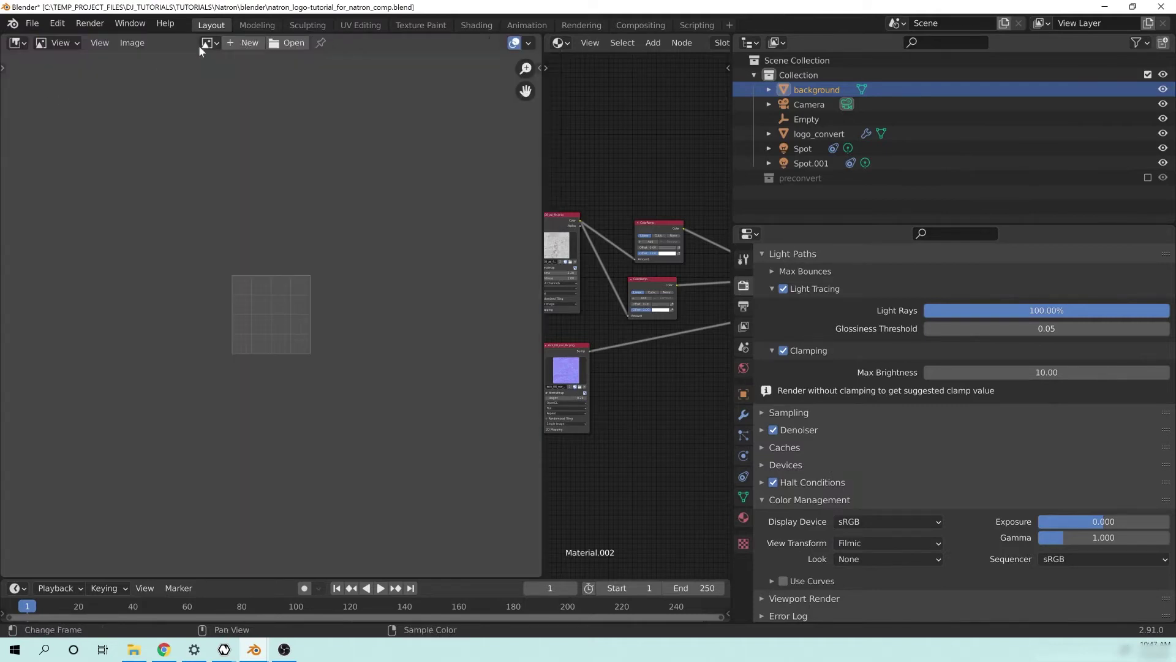
pyautogui.click(208, 42)
pyautogui.click(270, 174)
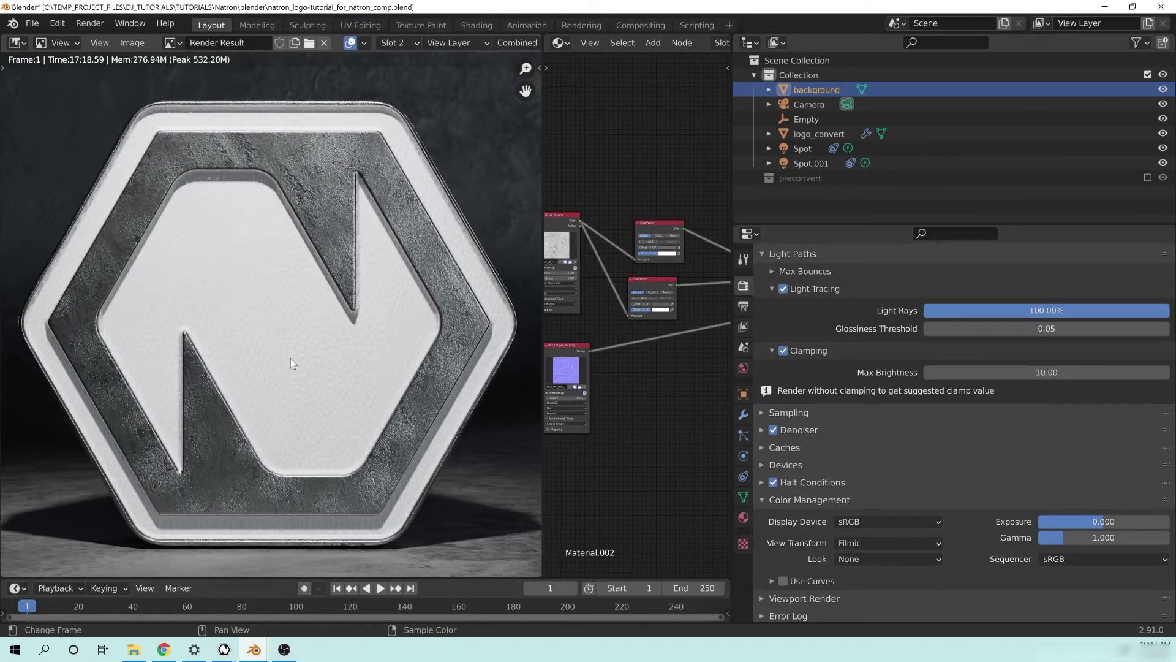
# Switch the View Transform to Standard for comparison, then back to Filmic
pyautogui.click(851, 547)
pyautogui.click(867, 528)
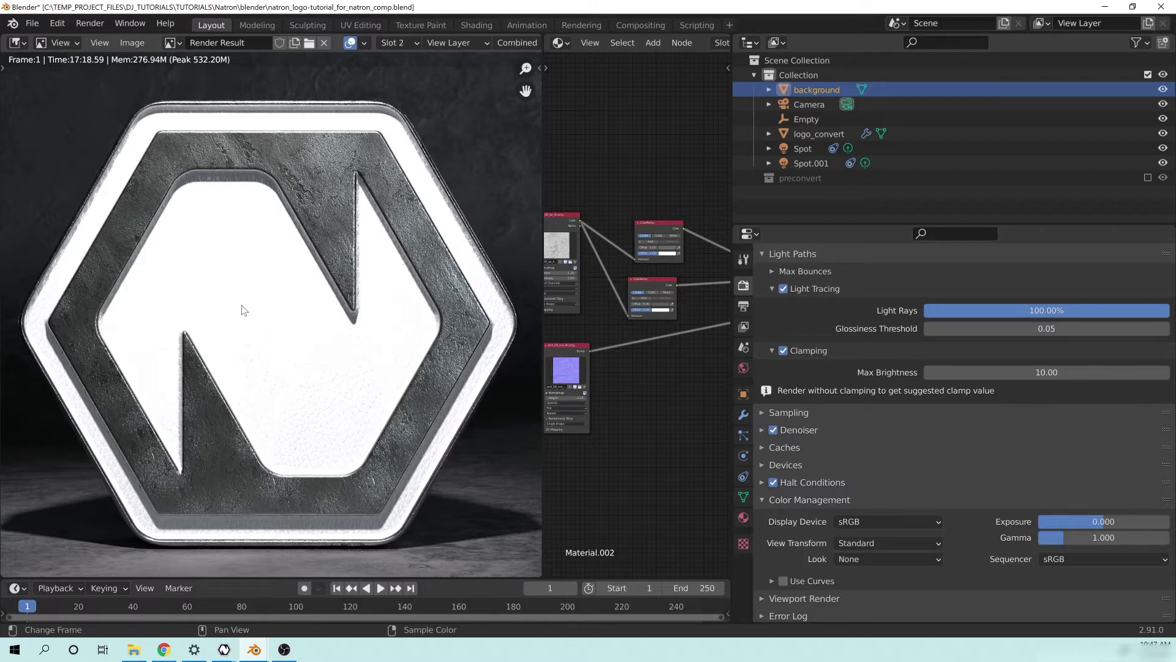
pyautogui.click(879, 544)
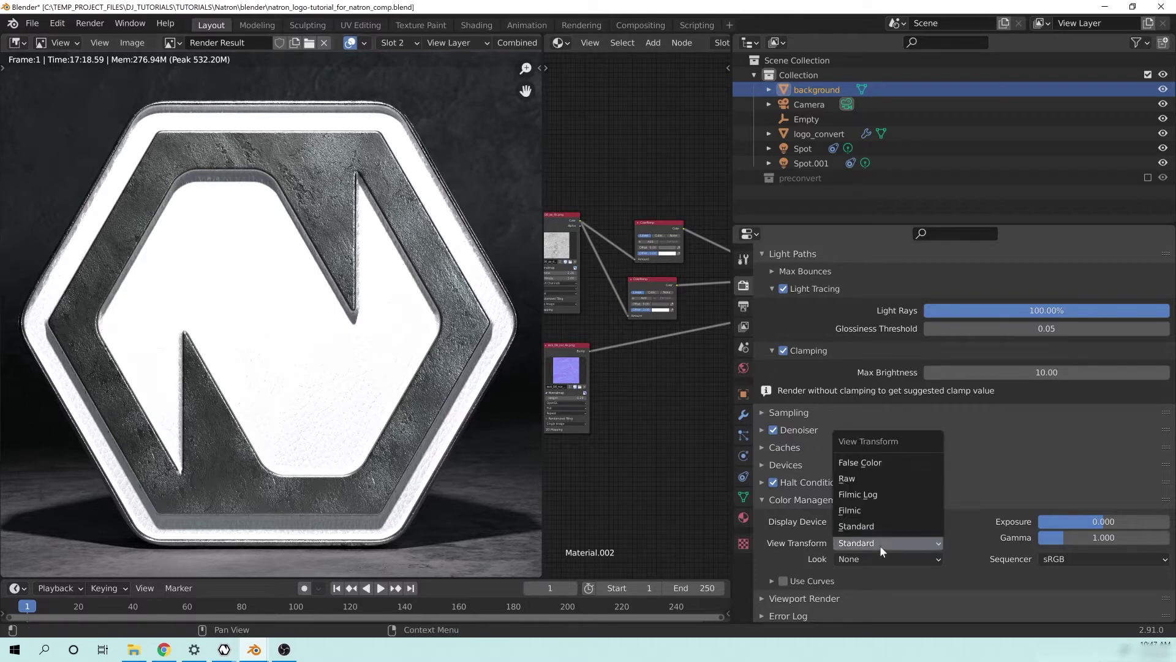
pyautogui.click(876, 511)
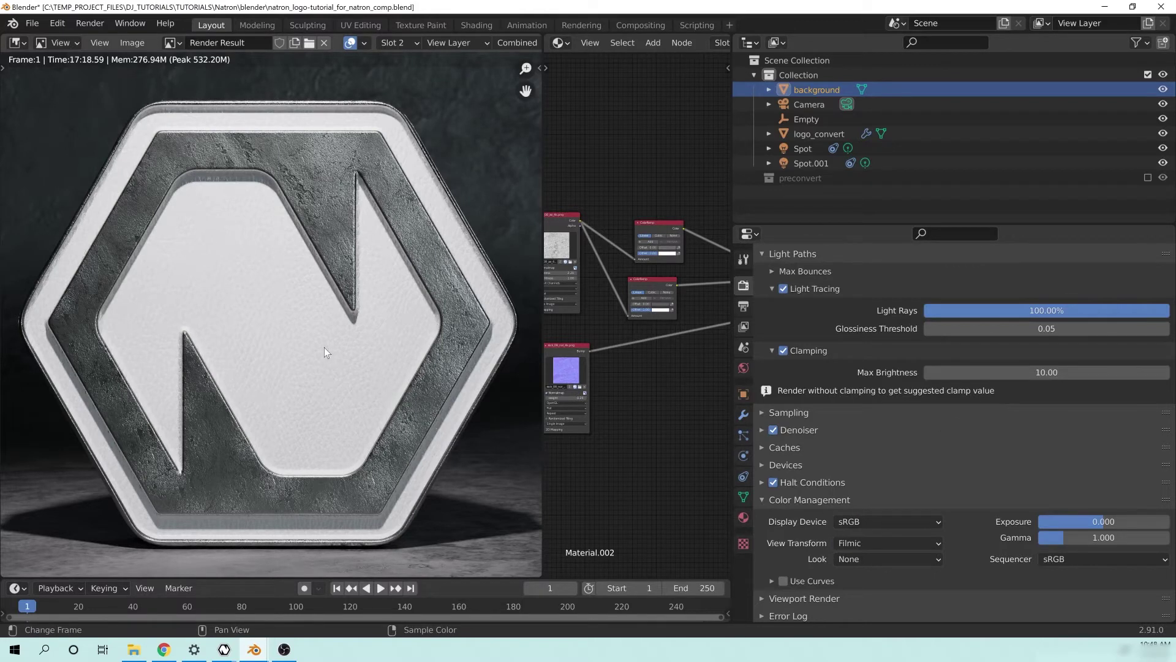
pyautogui.moveTo(260, 336); pyautogui.dragTo(296, 313)
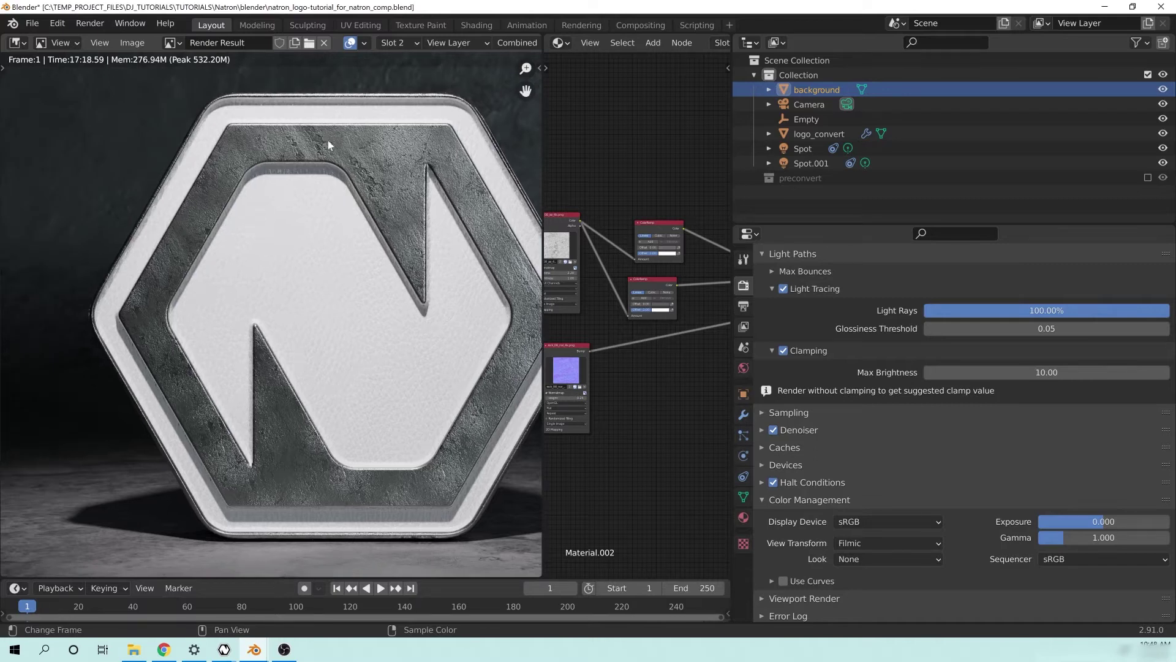
pyautogui.click(630, 25)
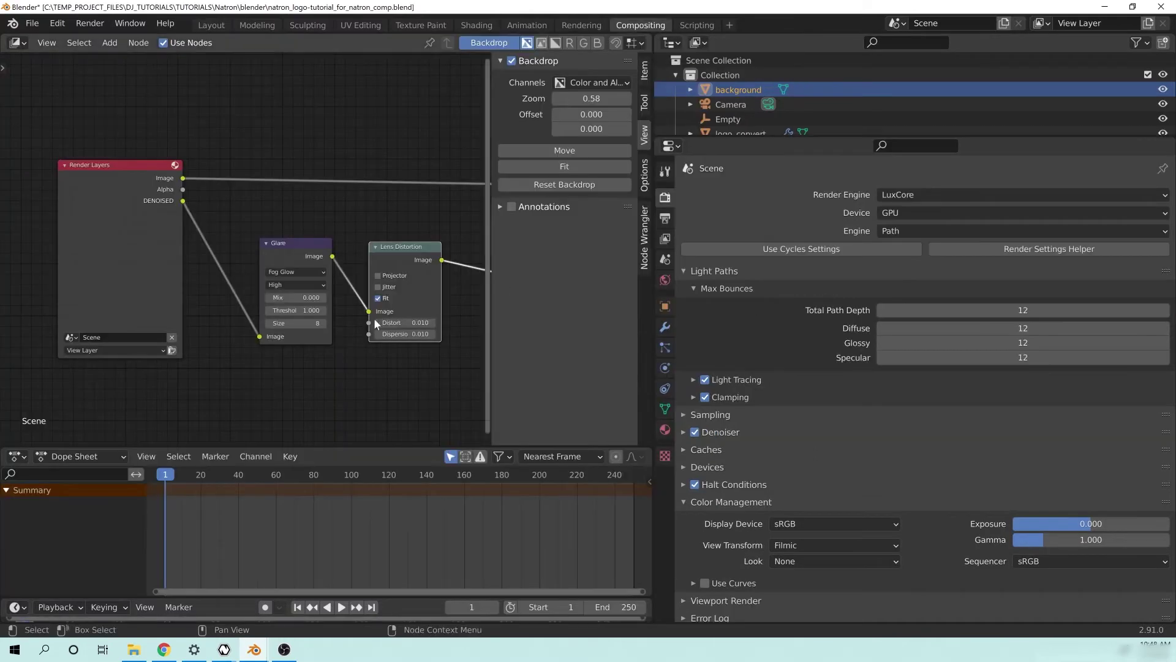
# Tidy the Glare and Lens Distortion nodes and bring the render window forward
pyautogui.scroll(-3, 310, 223)
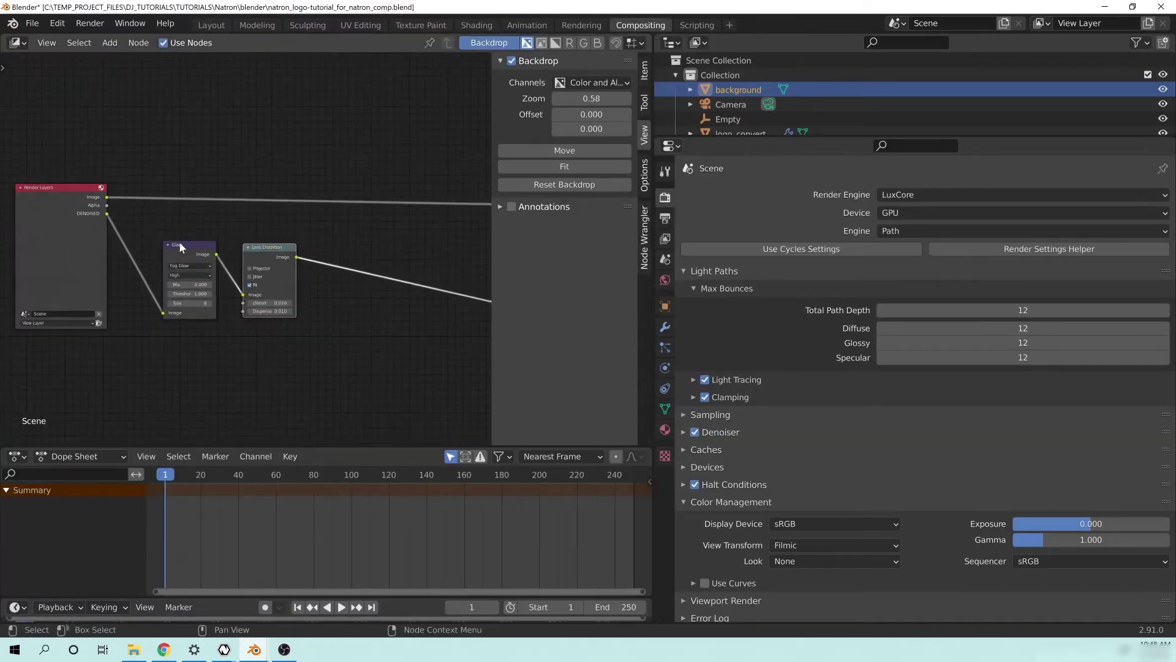
pyautogui.moveTo(181, 247); pyautogui.dragTo(183, 246)
pyautogui.moveTo(269, 247); pyautogui.dragTo(275, 244)
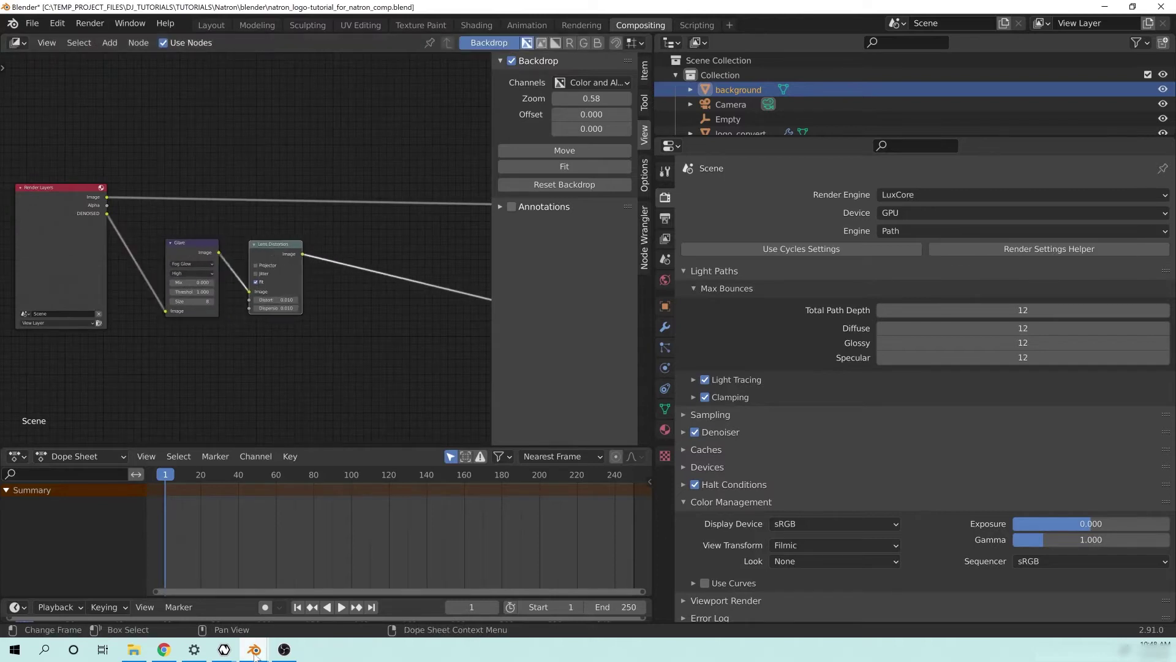
pyautogui.moveTo(256, 653)
pyautogui.click(321, 600)
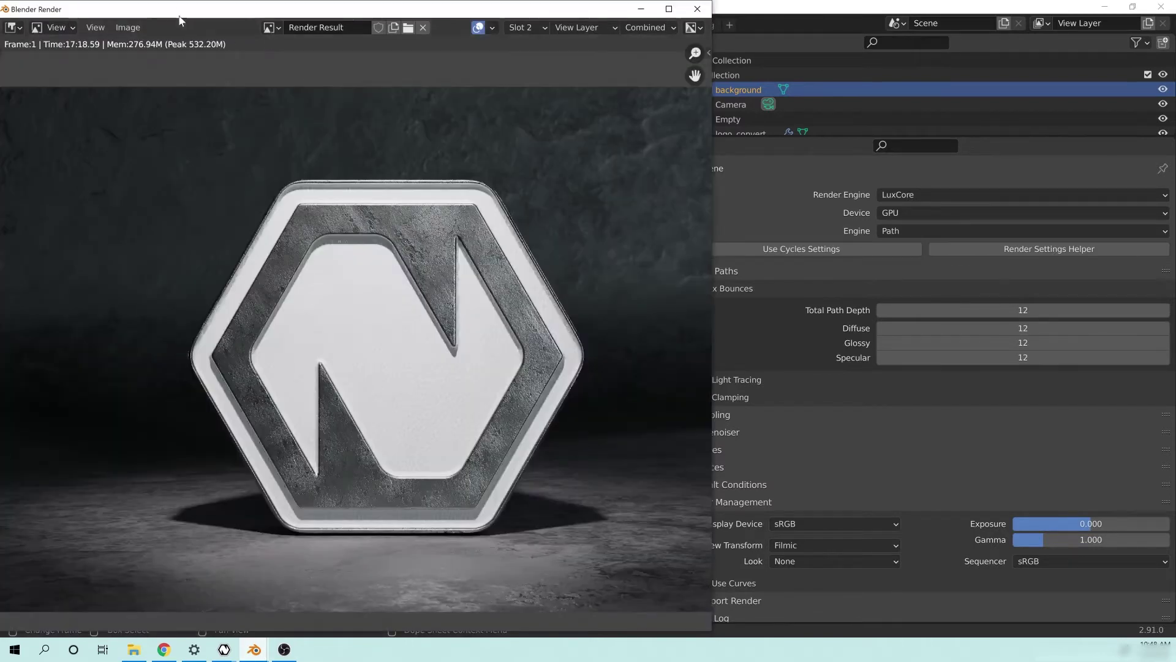
pyautogui.moveTo(179, 20); pyautogui.dragTo(321, 20)
# Save a copy of the render into natron_logo as OpenEXR with Codec None
pyautogui.click(268, 27)
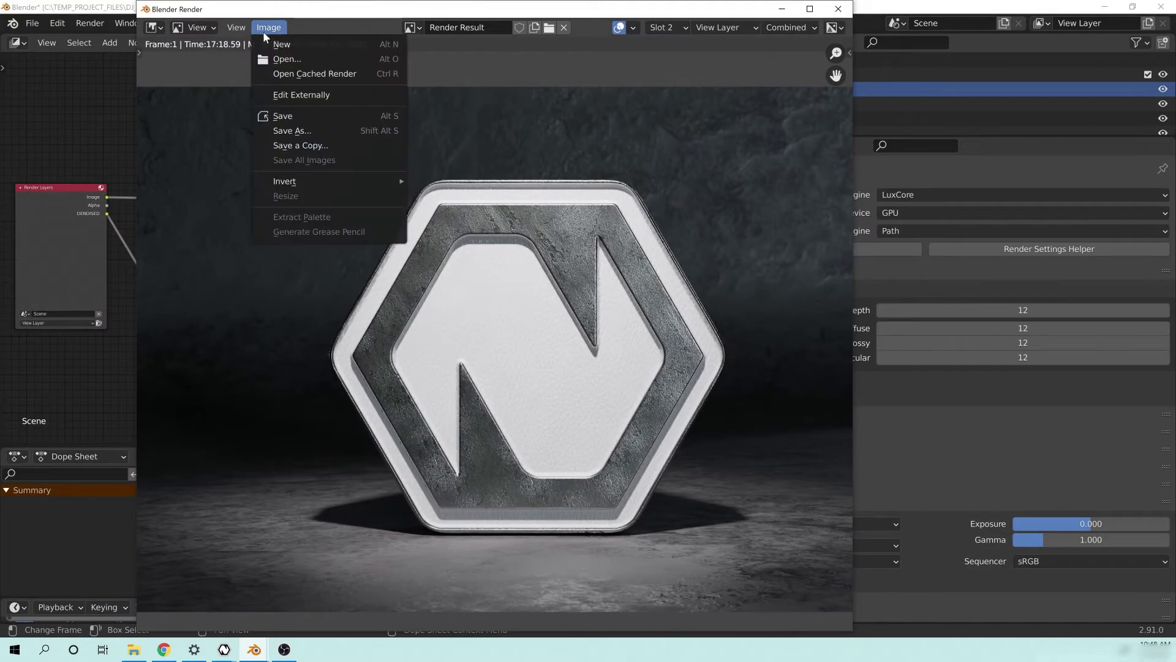
pyautogui.click(306, 145)
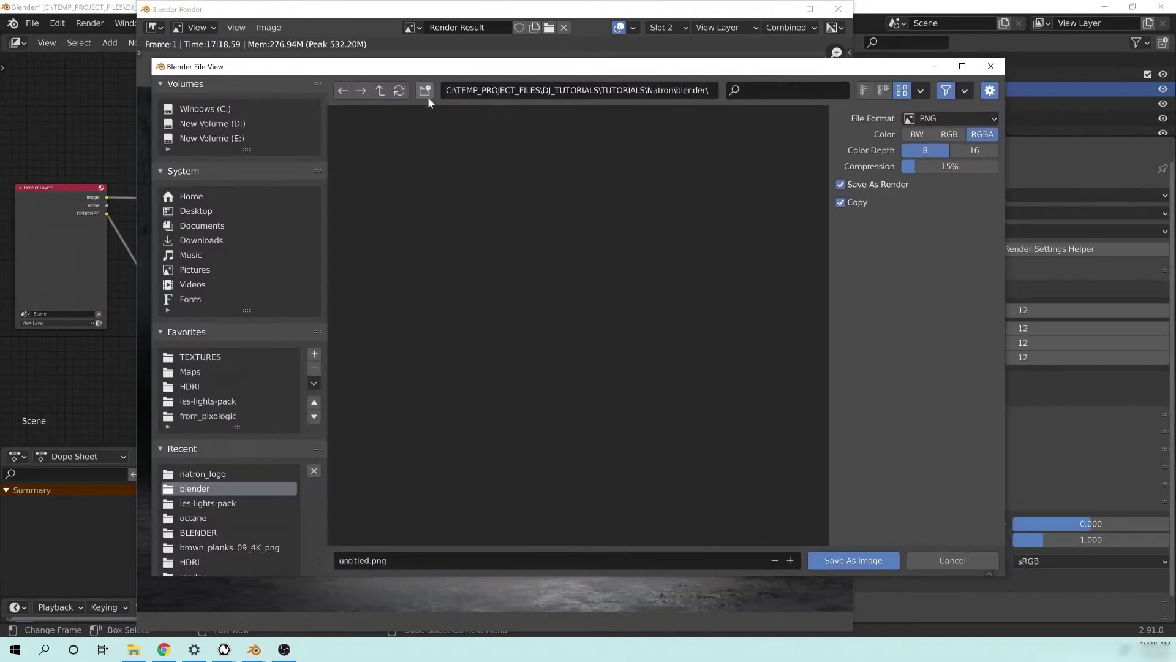
pyautogui.click(380, 90)
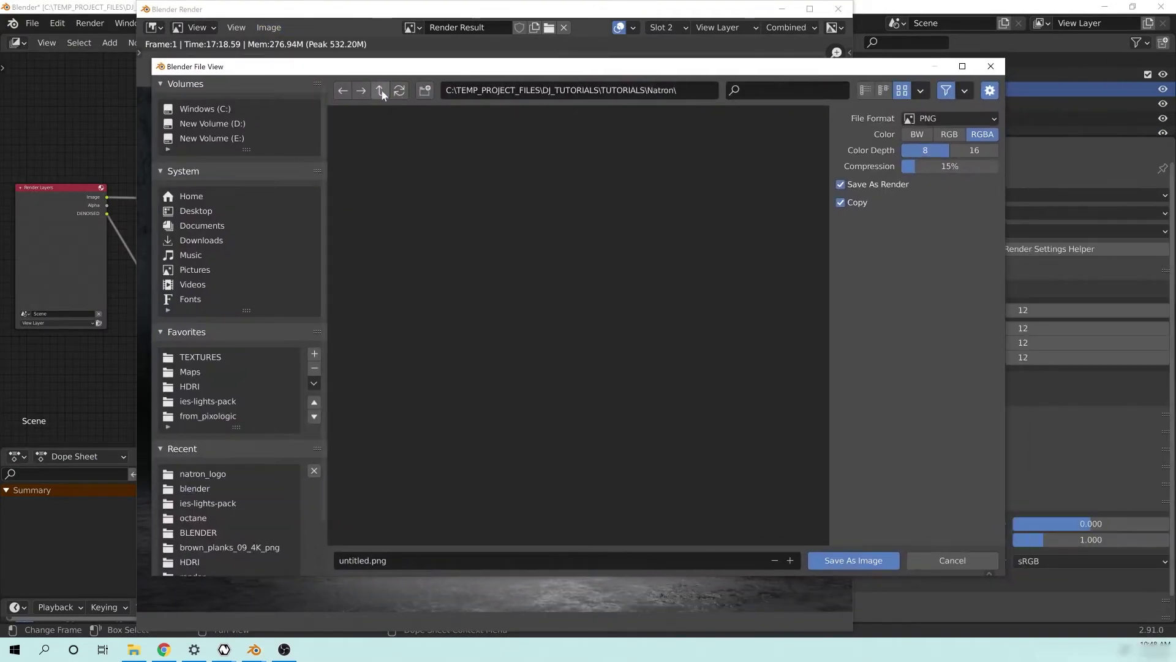
pyautogui.doubleClick(372, 147)
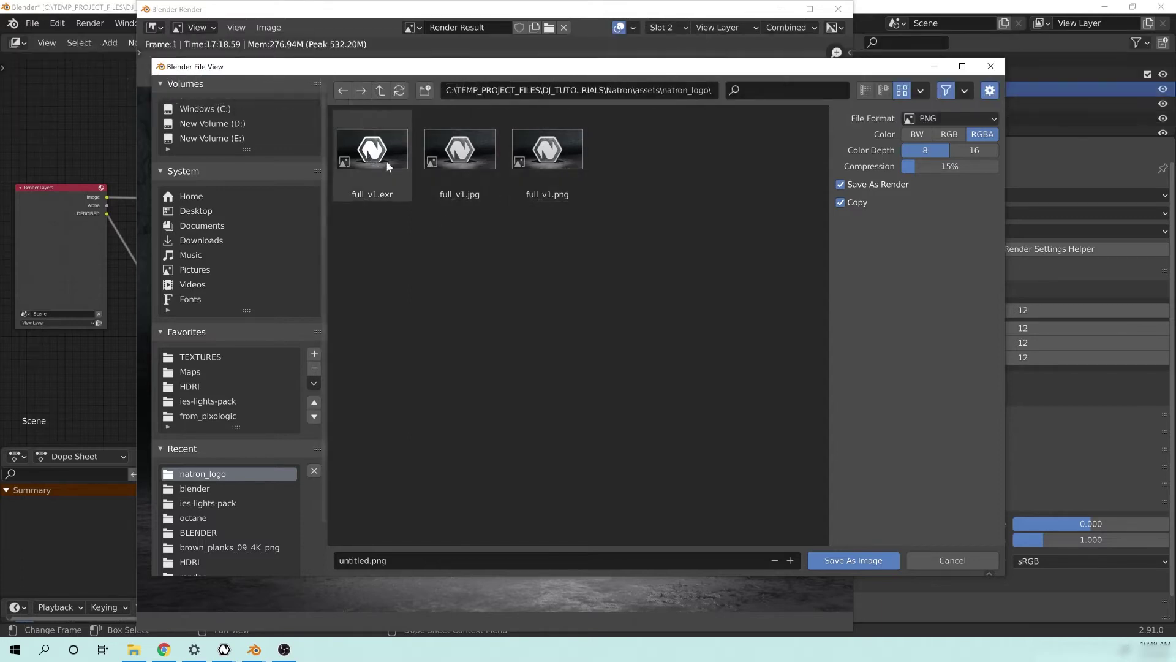
pyautogui.click(931, 120)
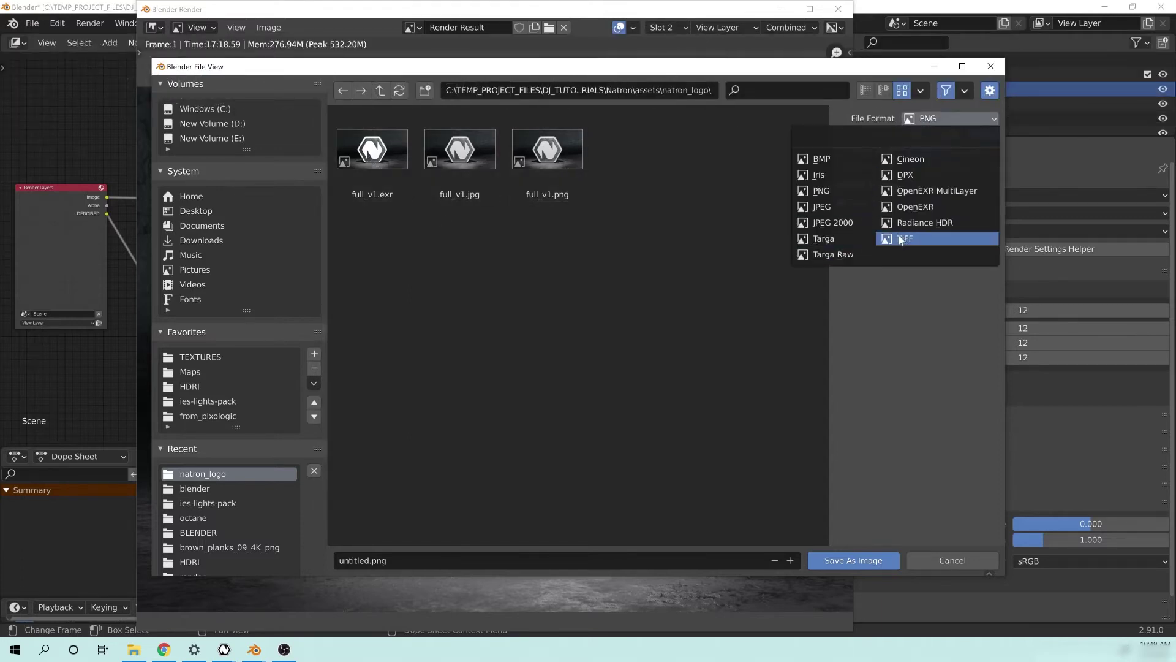
pyautogui.click(910, 207)
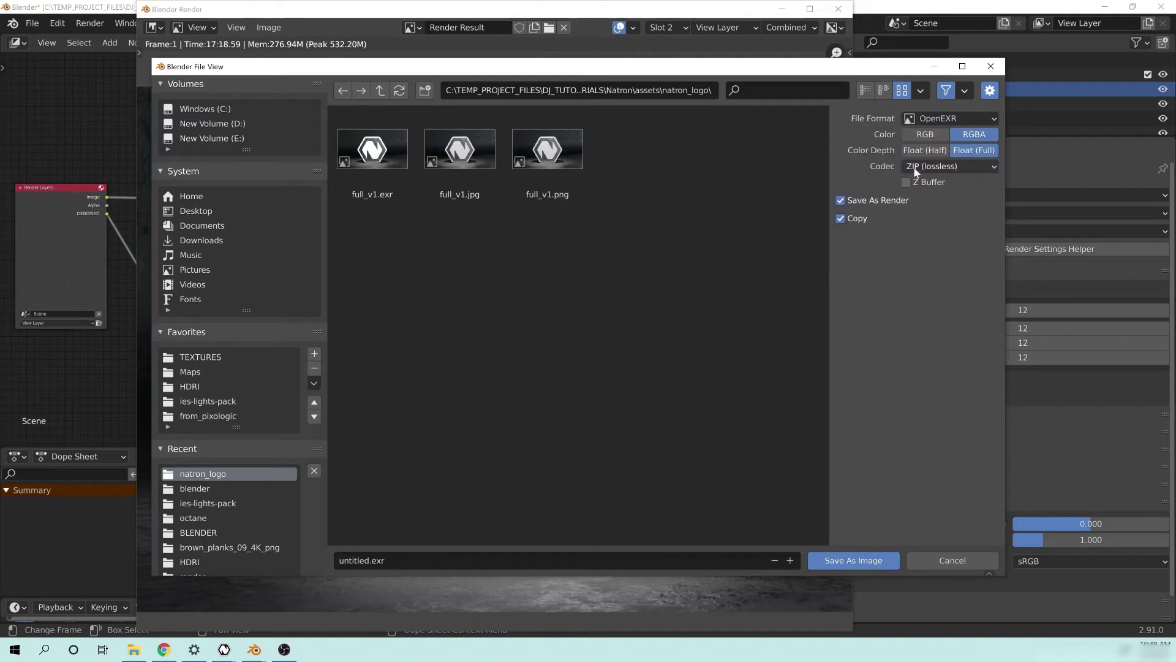
pyautogui.click(930, 167)
pyautogui.click(917, 182)
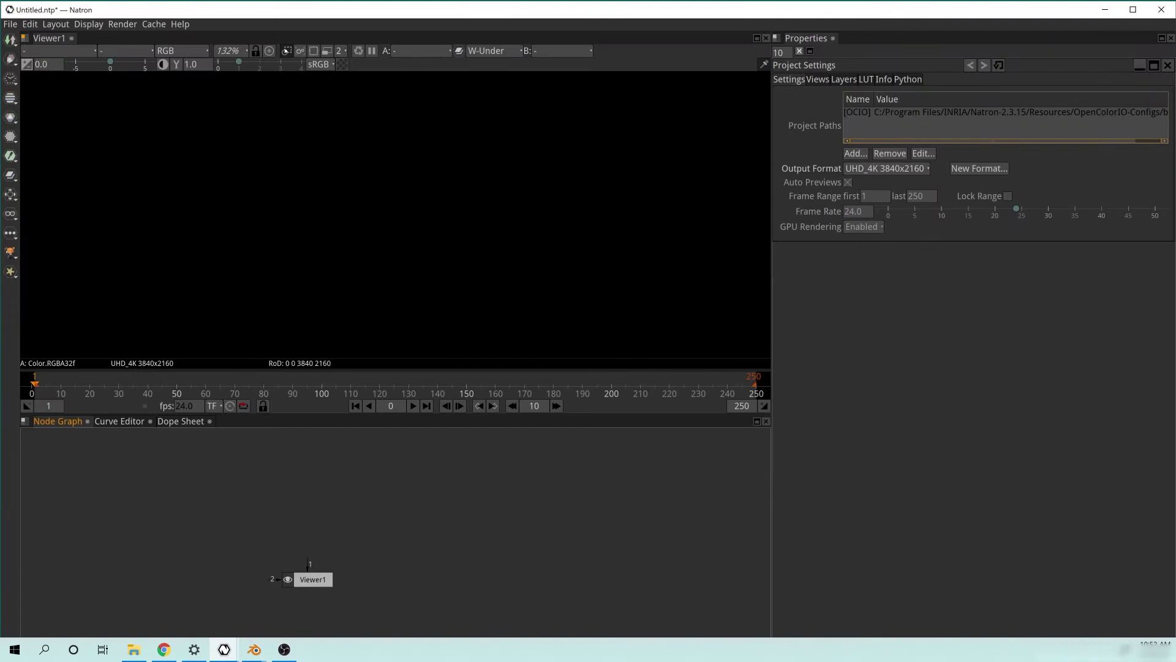
# Drag full_v1.jpg, full_v1.png and full_v1.exr from File Explorer into the Node Graph
pyautogui.hotkey('alt', 'Tab')
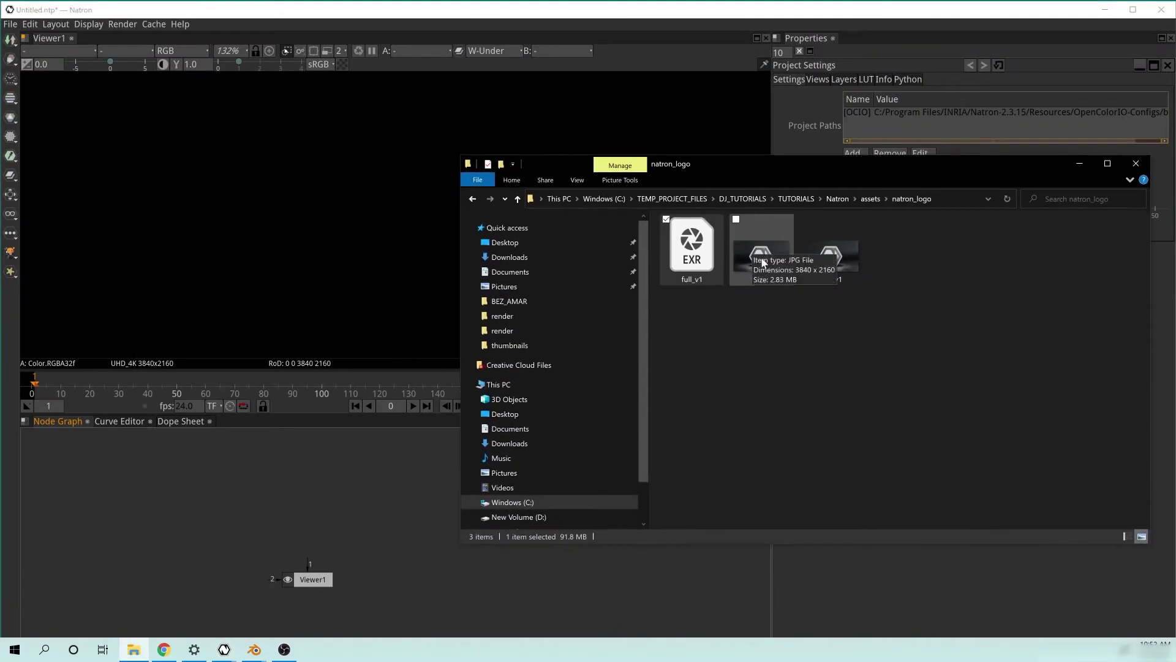
pyautogui.moveTo(763, 262); pyautogui.dragTo(271, 497)
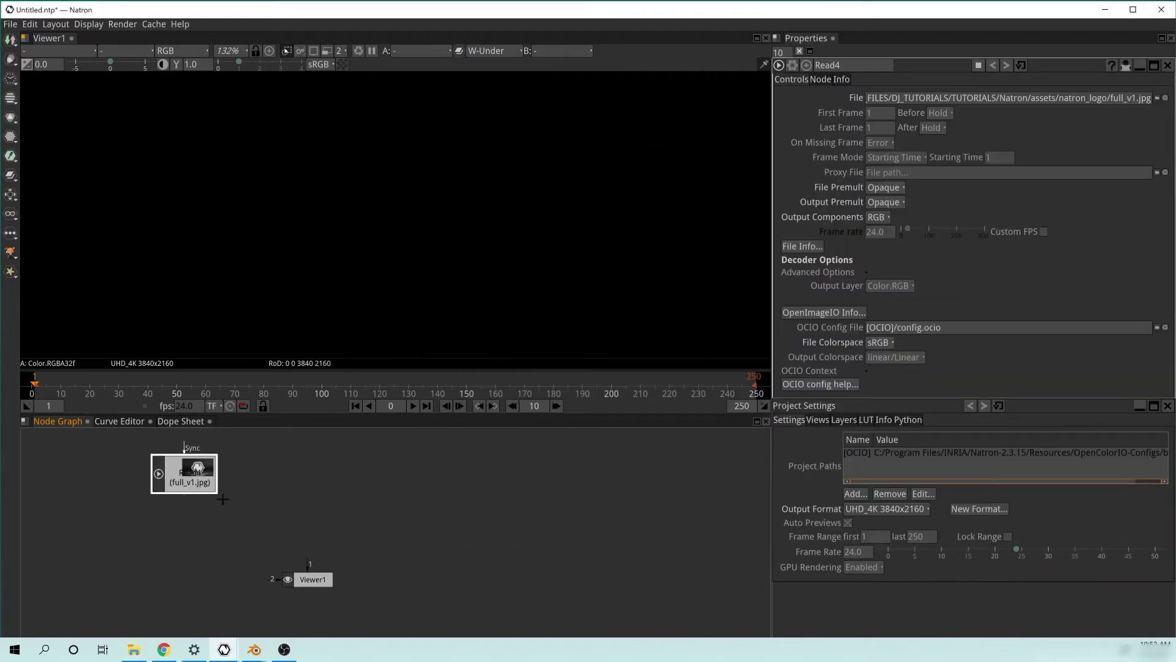
pyautogui.click(133, 649)
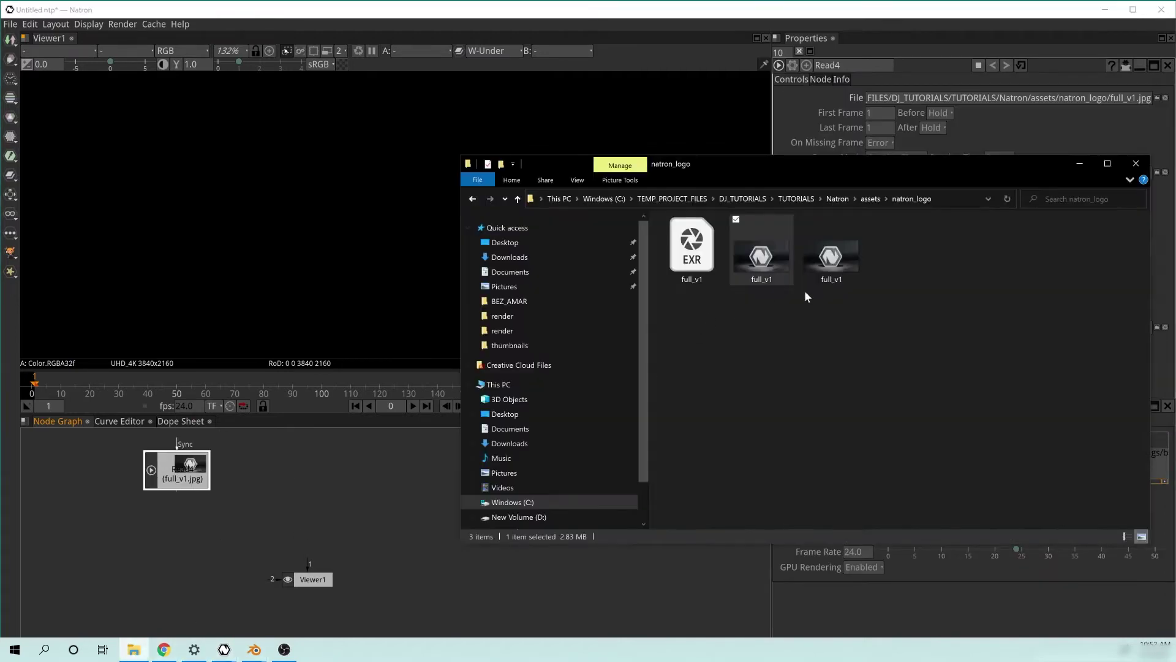
pyautogui.moveTo(831, 256); pyautogui.dragTo(345, 482)
pyautogui.click(133, 650)
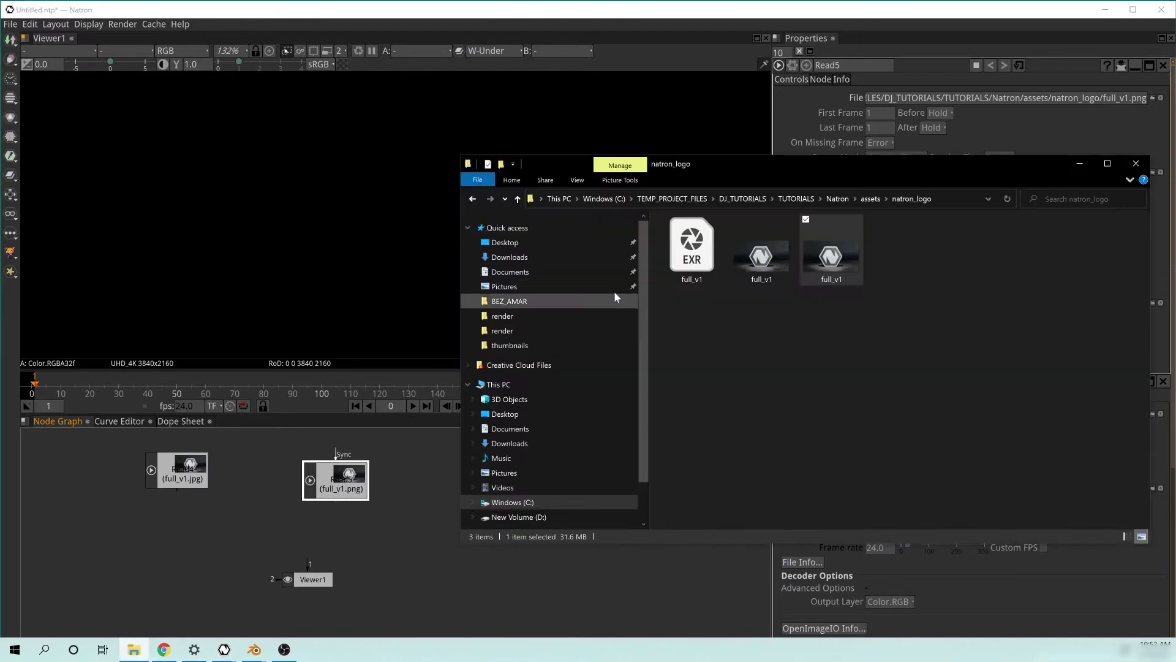
pyautogui.moveTo(691, 245); pyautogui.dragTo(486, 461)
# Line up the three Read nodes in a row and connect the JPG Read to Viewer1
pyautogui.moveTo(343, 485); pyautogui.dragTo(326, 476)
pyautogui.moveTo(486, 456); pyautogui.dragTo(472, 499)
pyautogui.moveTo(346, 503); pyautogui.dragTo(318, 502)
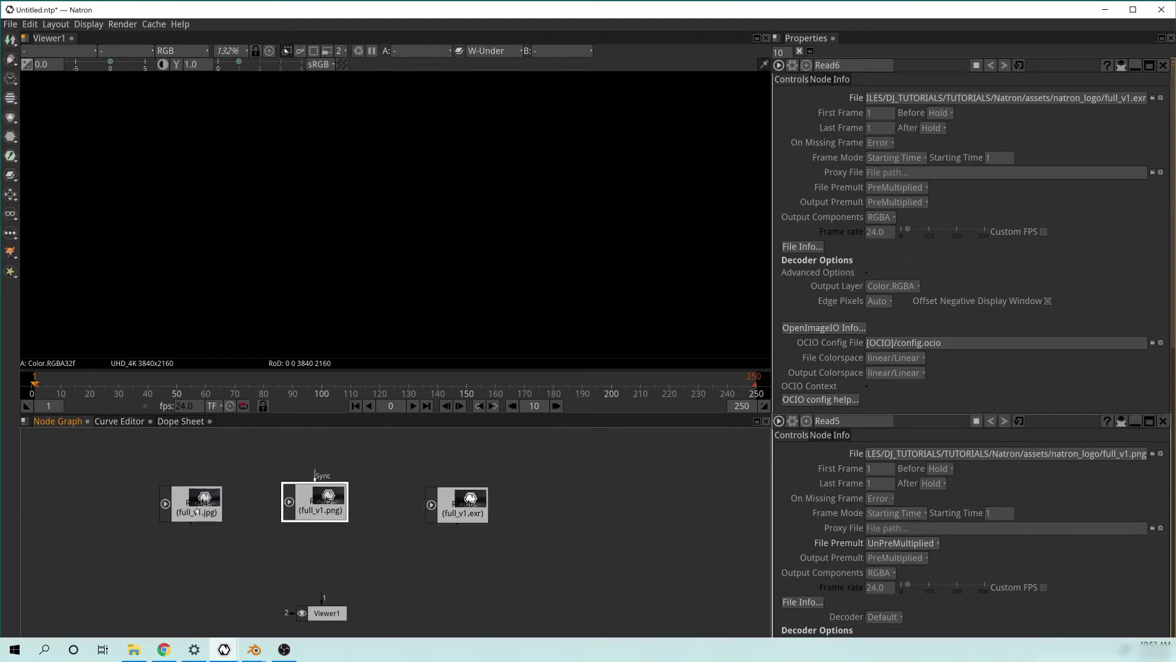
pyautogui.moveTo(323, 597); pyautogui.dragTo(196, 508)
# Connect the JPG Read to the viewer and clear the viewer's second comparison input
pyautogui.moveTo(315, 612); pyautogui.dragTo(281, 617)
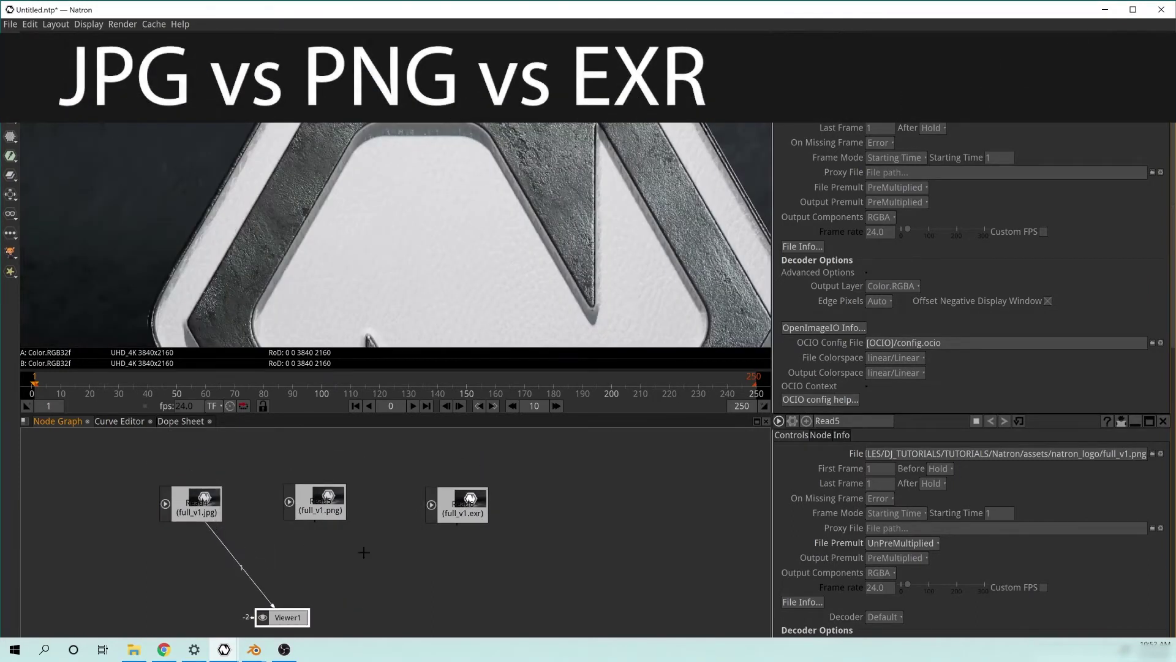
pyautogui.scroll(-3, 557, 196)
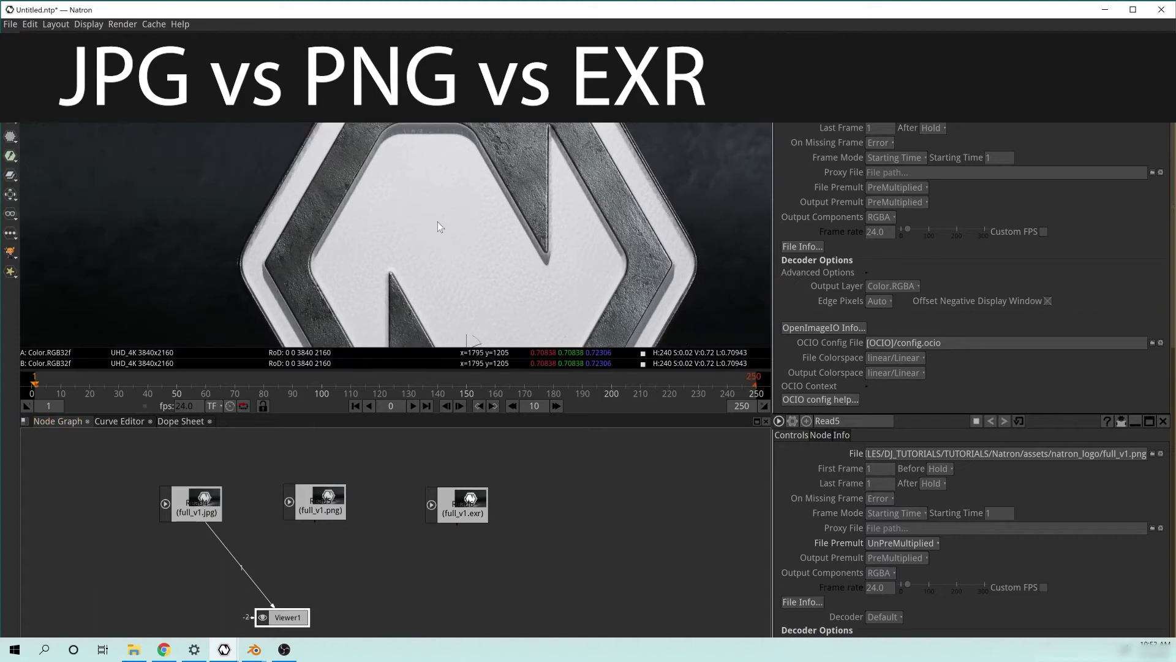
pyautogui.scroll(3, 423, 245)
pyautogui.scroll(-4, 503, 253)
pyautogui.scroll(2, 521, 275)
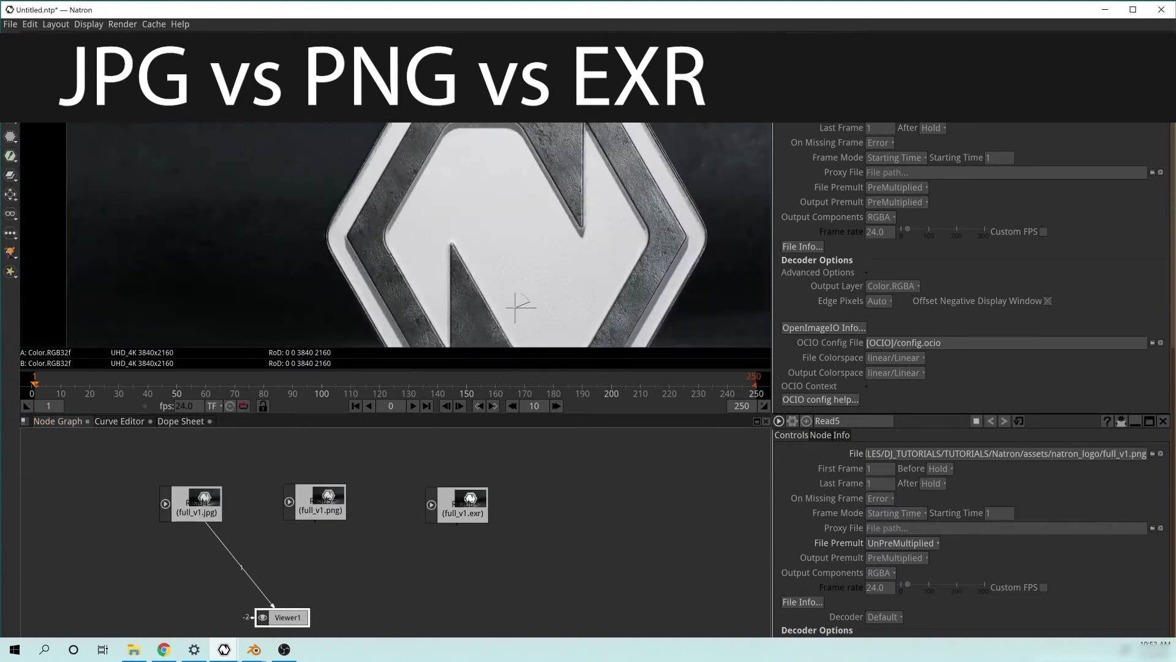
pyautogui.click(533, 113)
pyautogui.click(539, 129)
pyautogui.scroll(3, 514, 217)
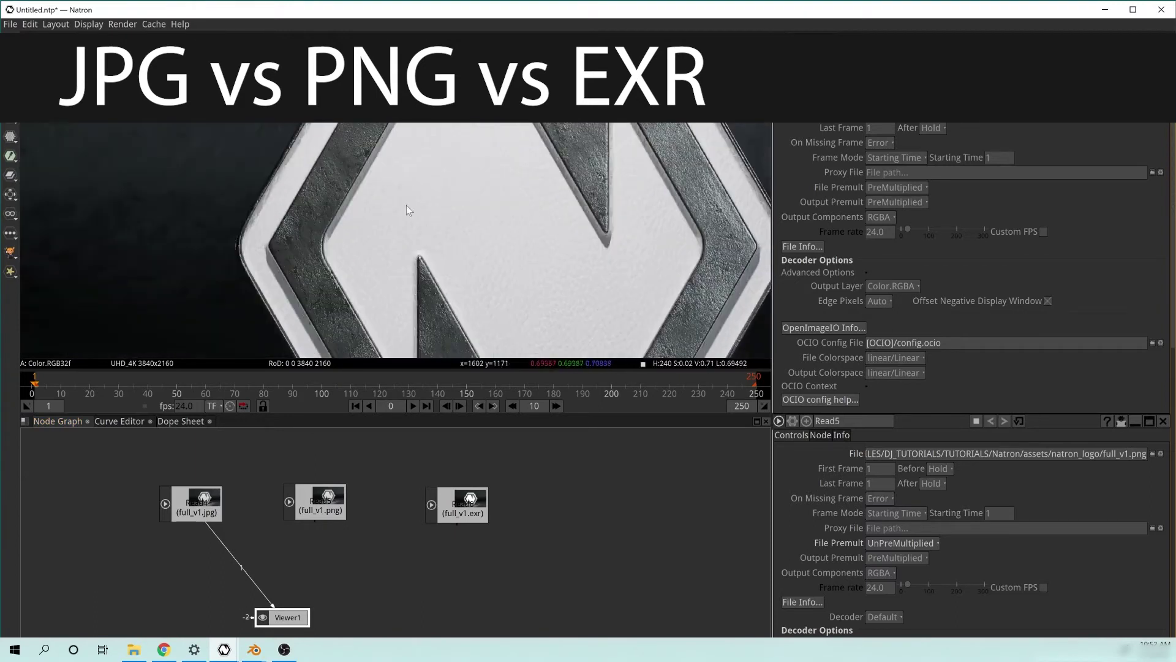
# Switch the viewer between the PNG and JPG reads, placing Viewer1 under the PNG node
pyautogui.click(320, 501)
pyautogui.press('1')
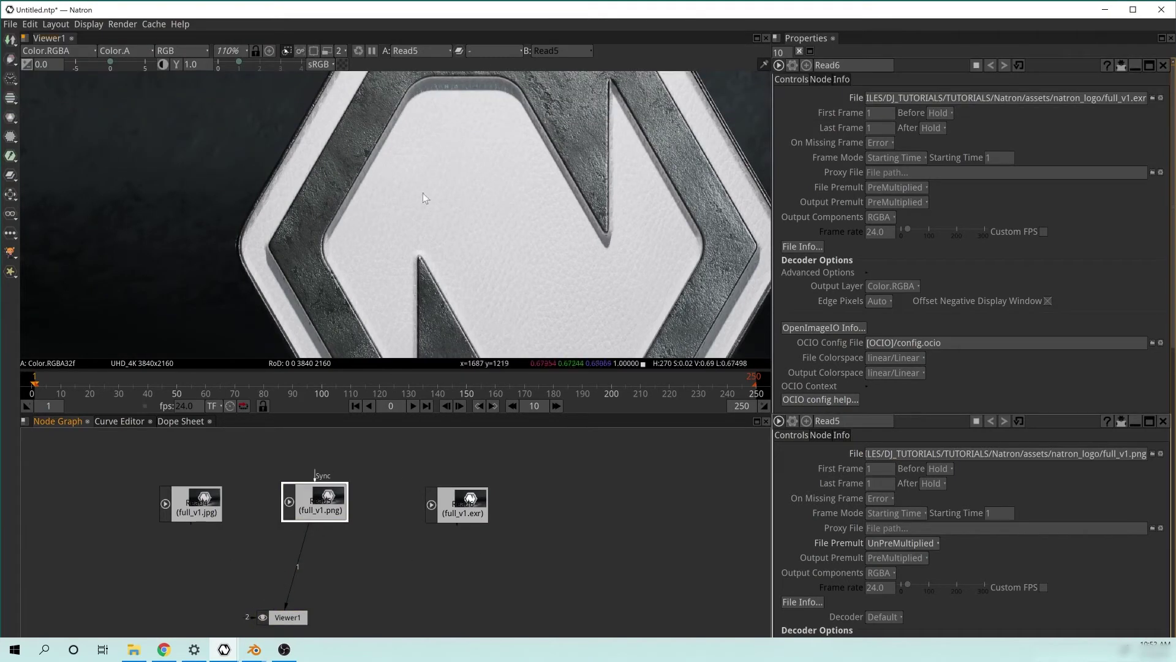
pyautogui.moveTo(284, 618); pyautogui.dragTo(312, 602)
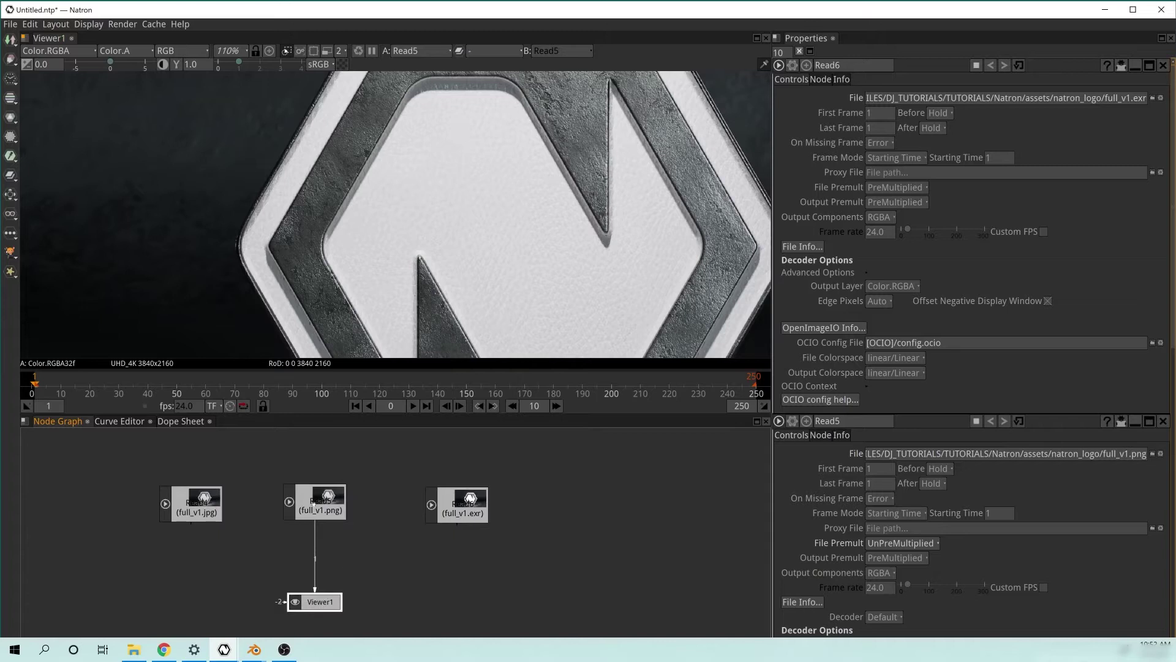
pyautogui.click(311, 507)
pyautogui.moveTo(425, 190); pyautogui.dragTo(325, 202)
pyautogui.scroll(2, 325, 209)
pyautogui.click(191, 503)
pyautogui.press('1')
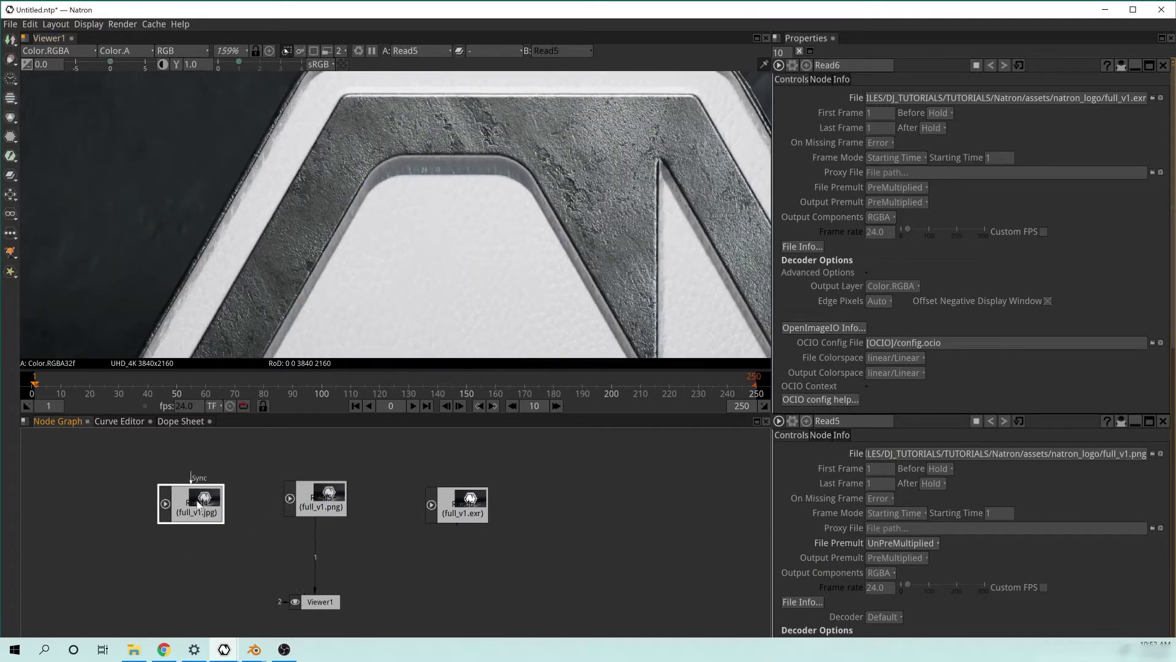
pyautogui.moveTo(305, 507); pyautogui.dragTo(308, 508)
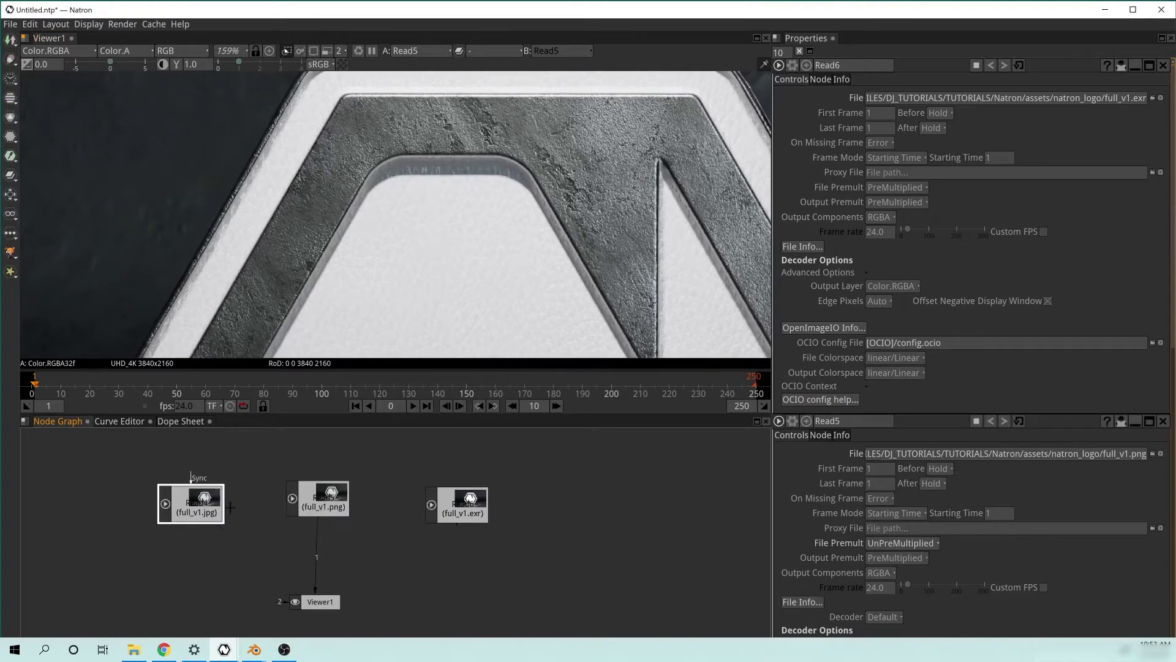
pyautogui.click(315, 504)
pyautogui.press('1')
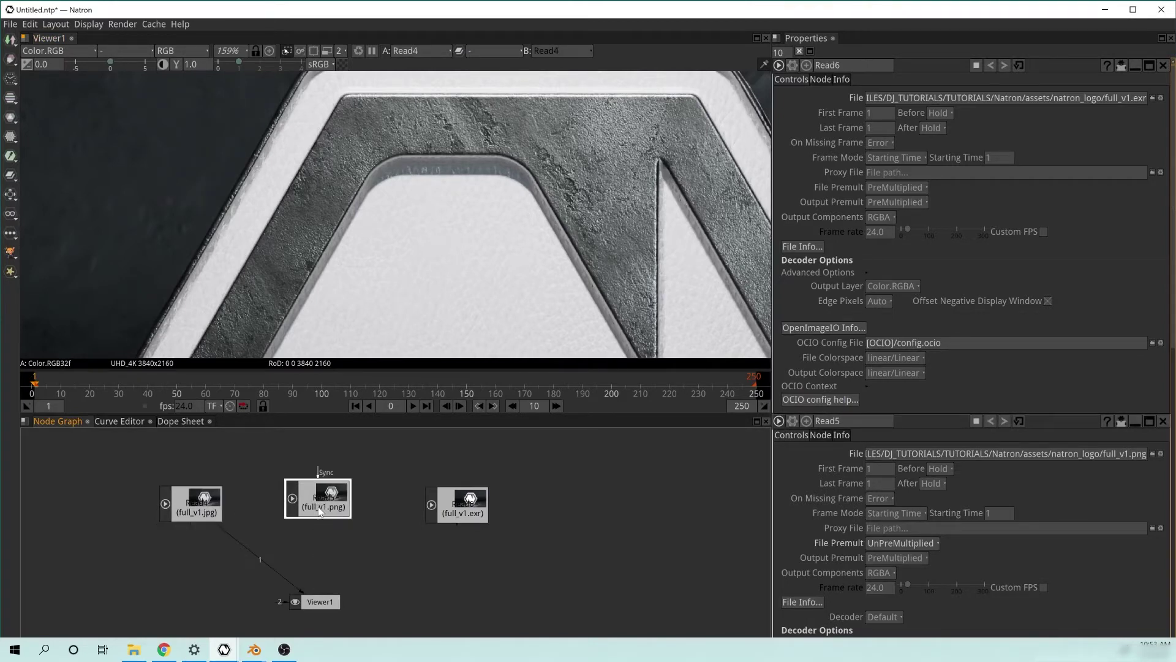
# View full_v1.exr on viewer input 1, zoom around the logo, and feed full_v1.png into input 2
pyautogui.click(457, 510)
pyautogui.press('1')
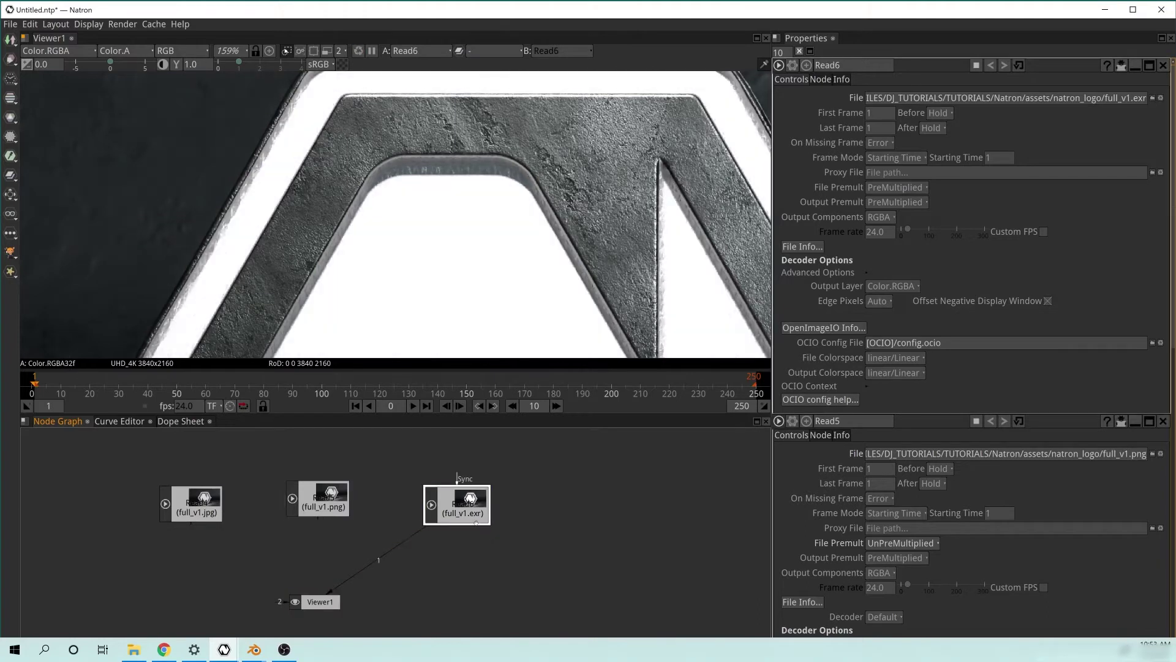
pyautogui.moveTo(465, 511); pyautogui.dragTo(461, 504)
pyautogui.scroll(2, 487, 282)
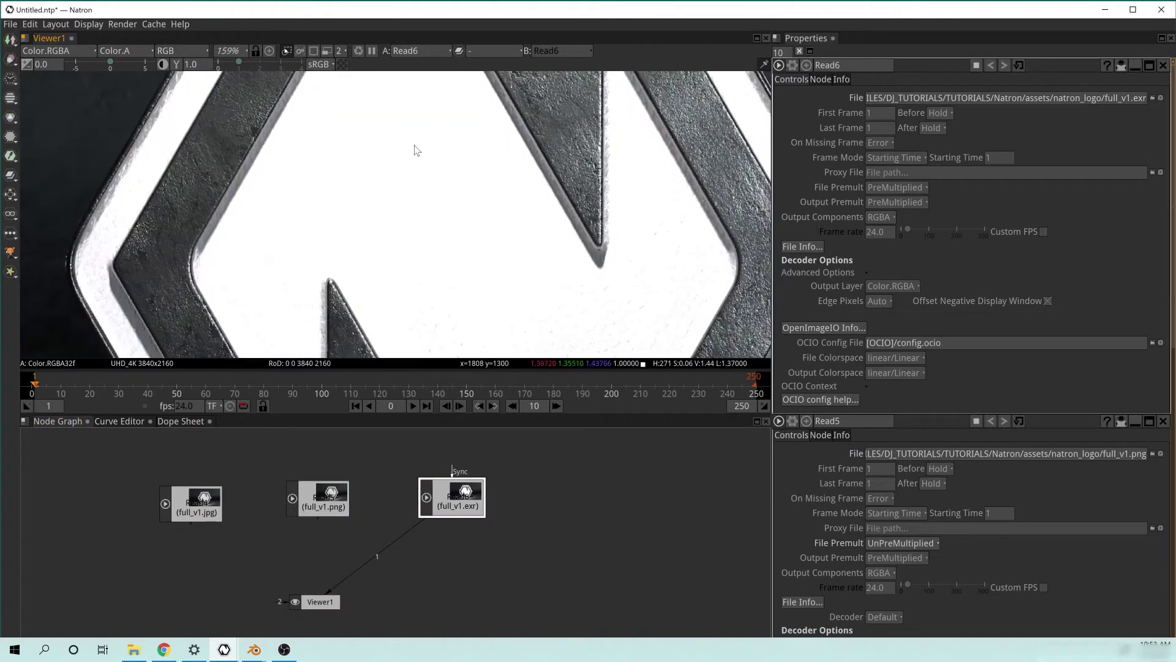
pyautogui.scroll(2, 428, 242)
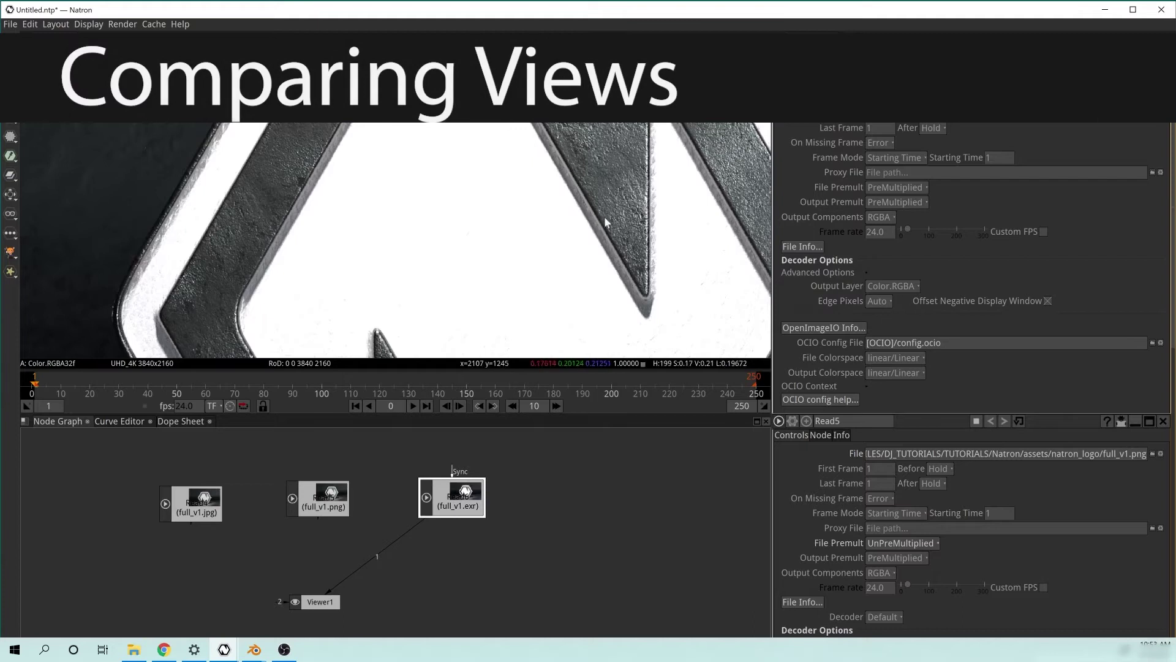
pyautogui.scroll(-5, 440, 265)
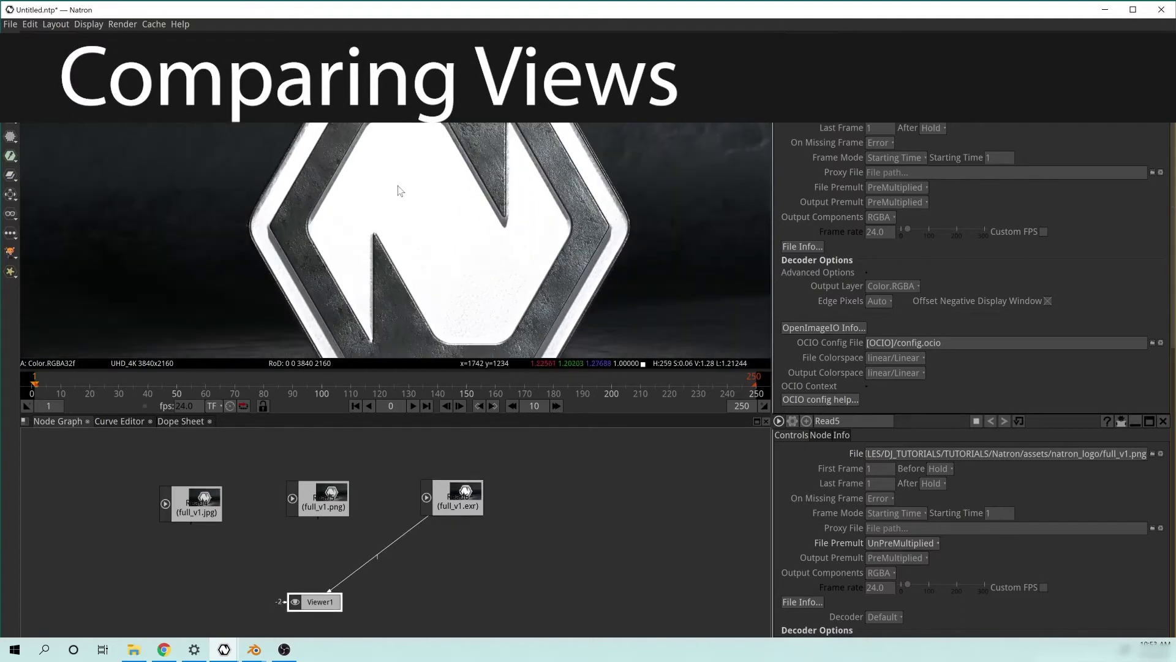
pyautogui.scroll(2, 385, 246)
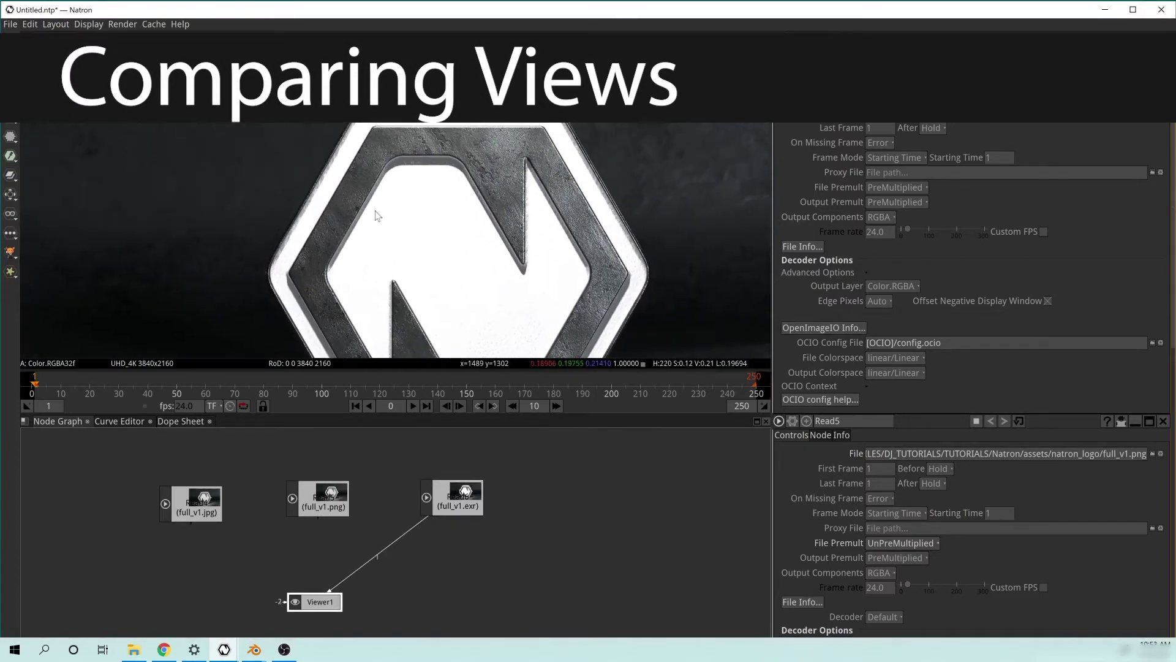
pyautogui.scroll(4, 379, 202)
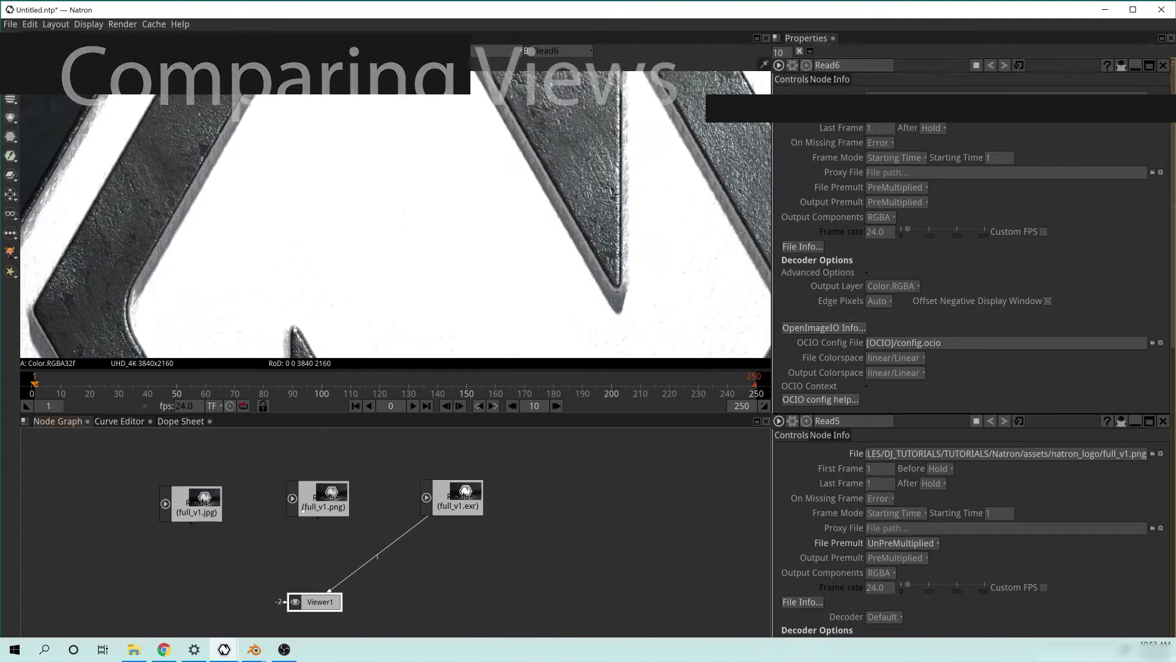
pyautogui.click(347, 510)
pyautogui.press('2')
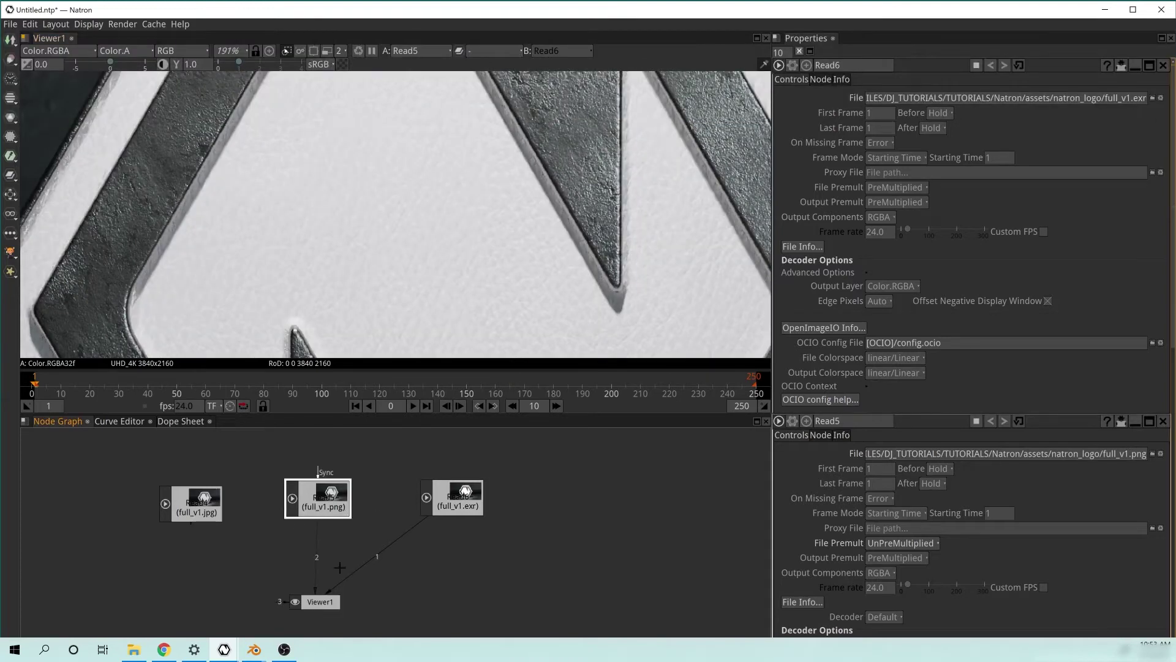
# Move Viewer1 between the two reads and set the A/B mode to W-Under
pyautogui.moveTo(322, 605); pyautogui.dragTo(381, 600)
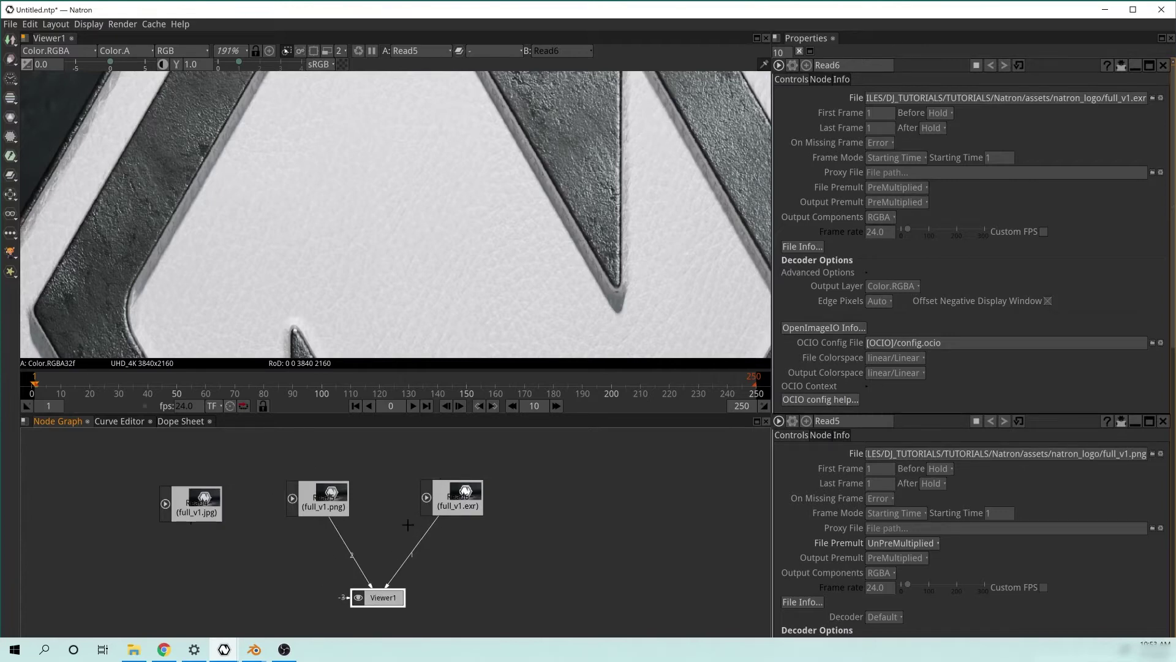
pyautogui.click(492, 51)
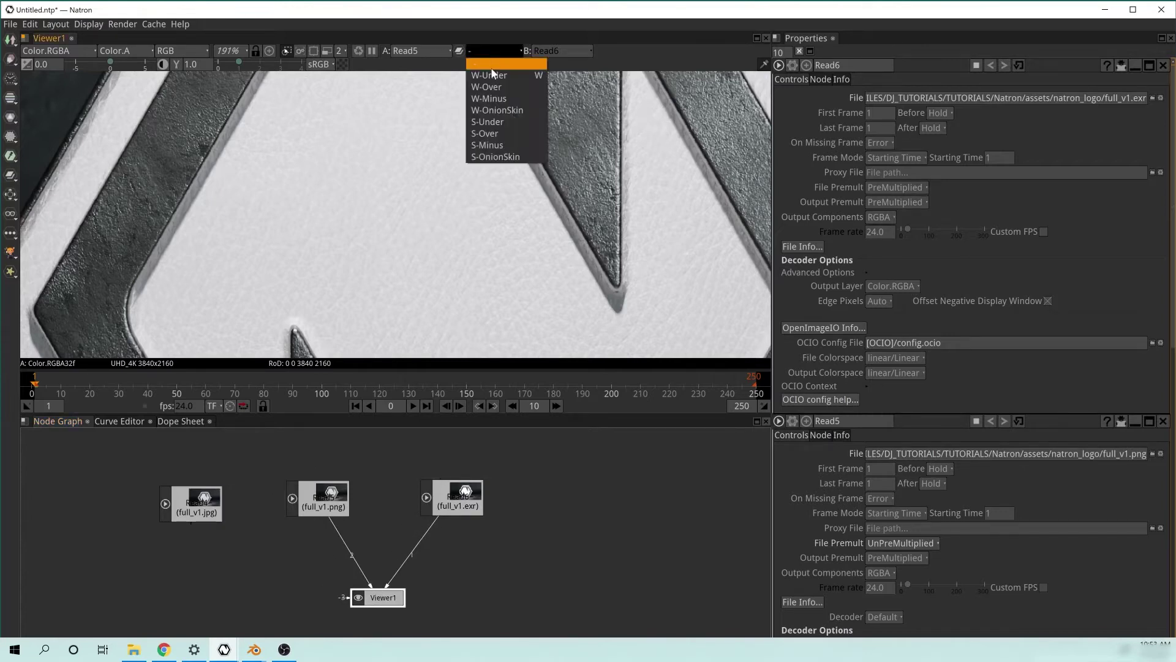
pyautogui.click(491, 74)
# Drag the wipe line across the logo and pan the close-up to compare brightness
pyautogui.scroll(-5, 491, 280)
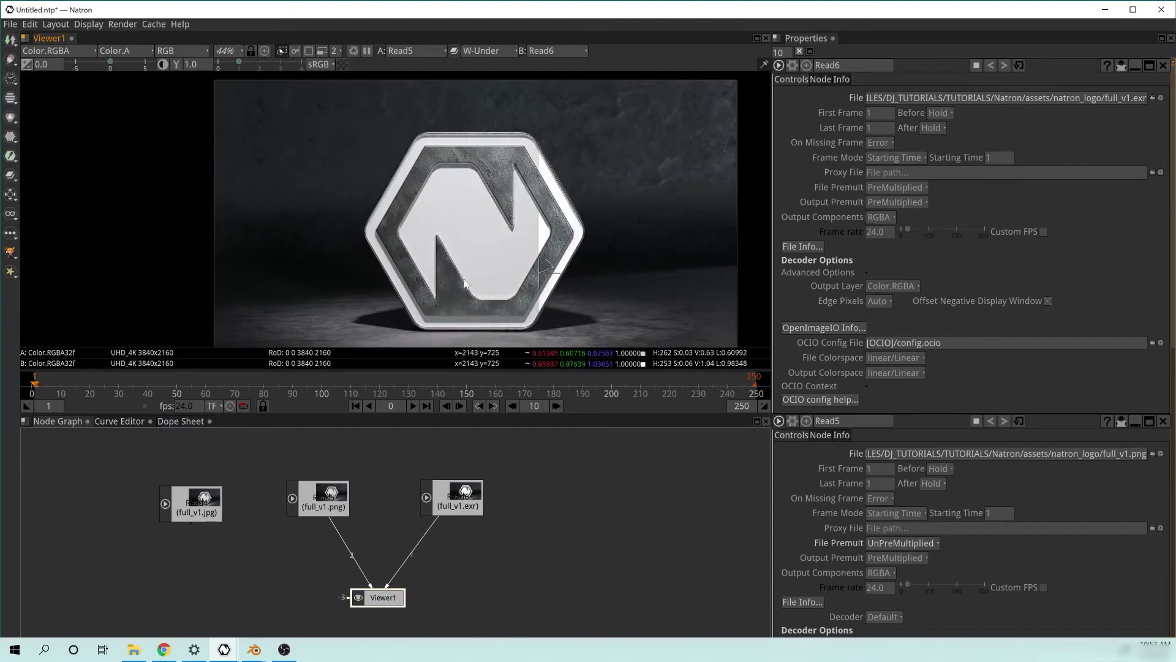
pyautogui.moveTo(539, 272); pyautogui.dragTo(478, 235)
pyautogui.scroll(7, 478, 235)
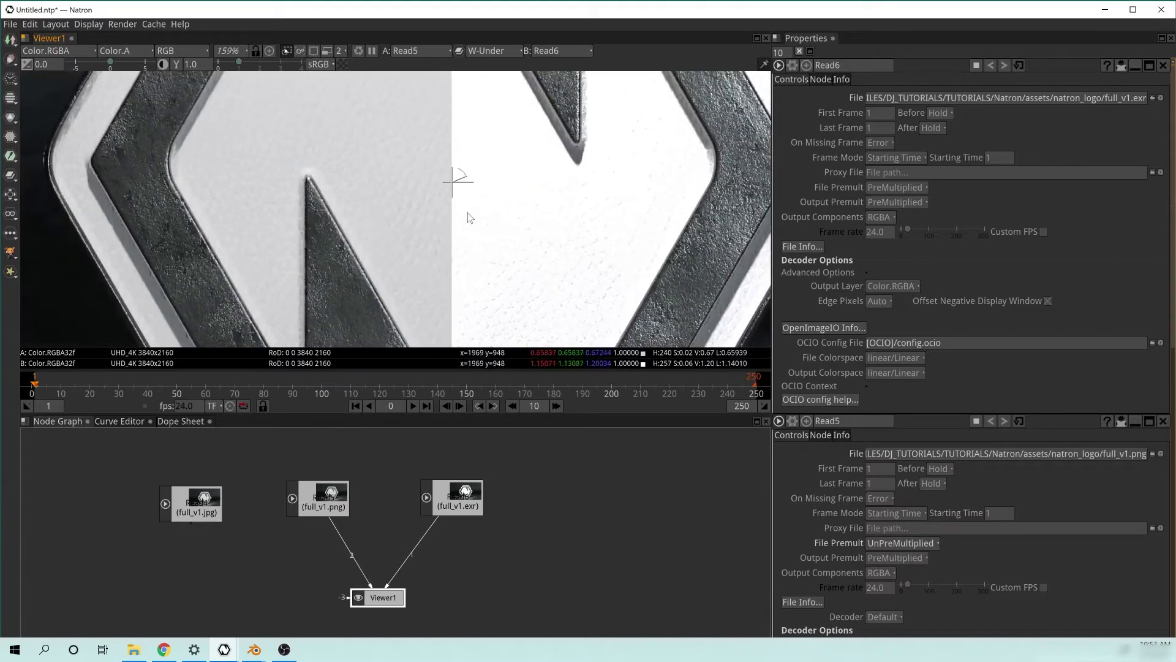
pyautogui.moveTo(433, 243); pyautogui.dragTo(381, 320)
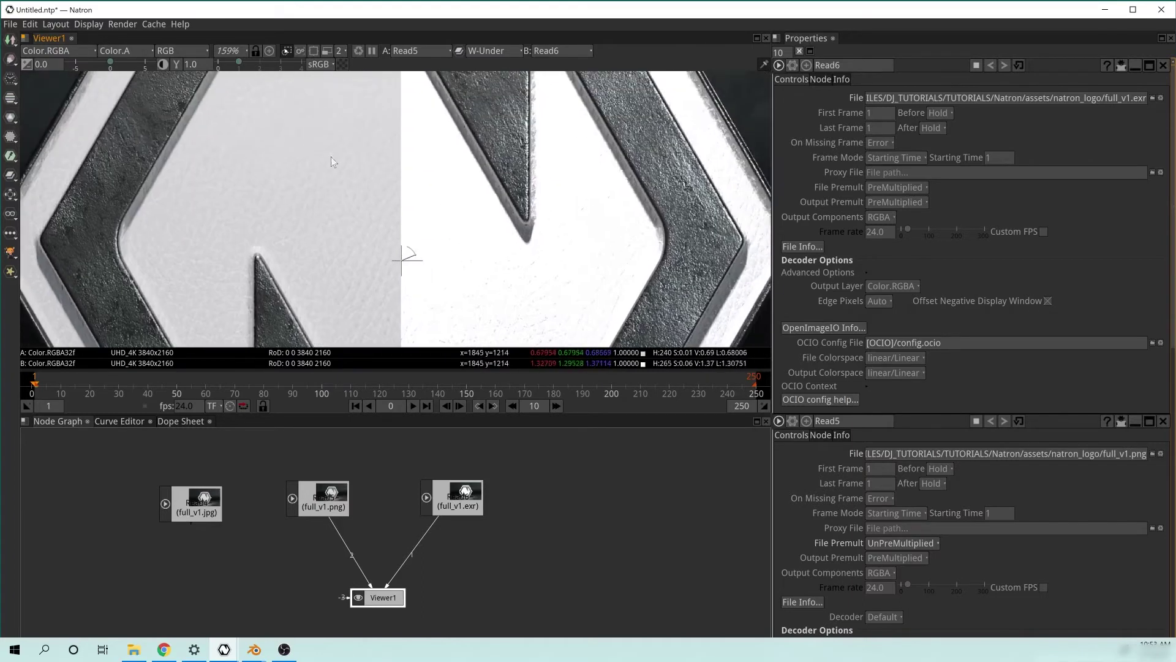
pyautogui.scroll(-3, 406, 219)
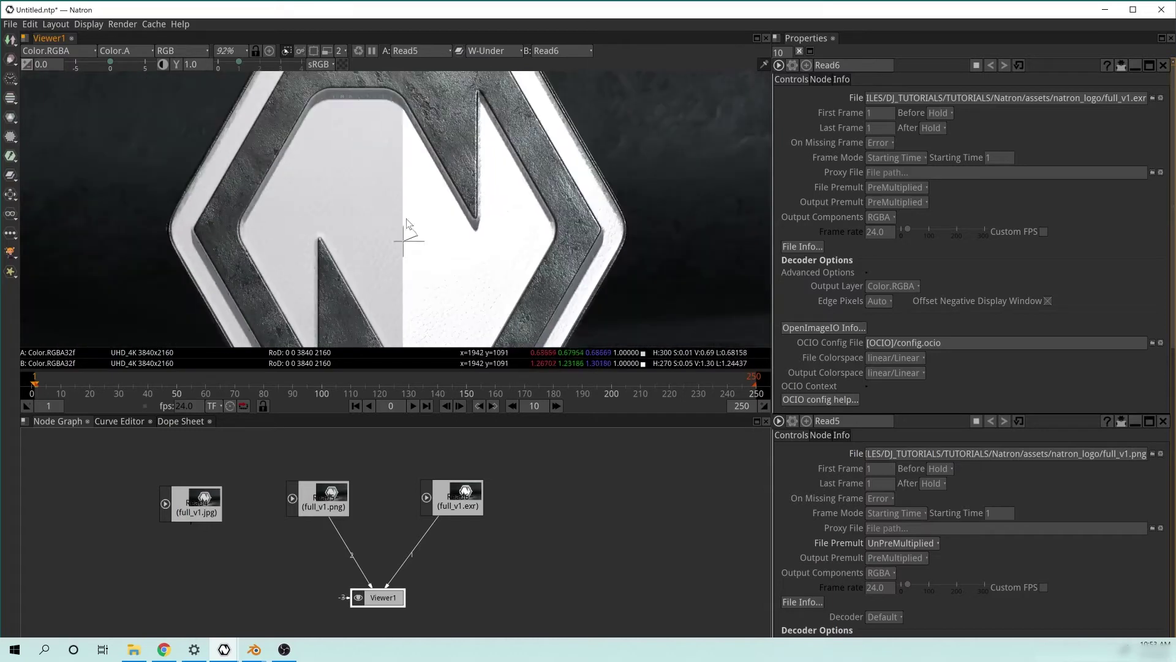
pyautogui.moveTo(550, 198); pyautogui.dragTo(540, 255)
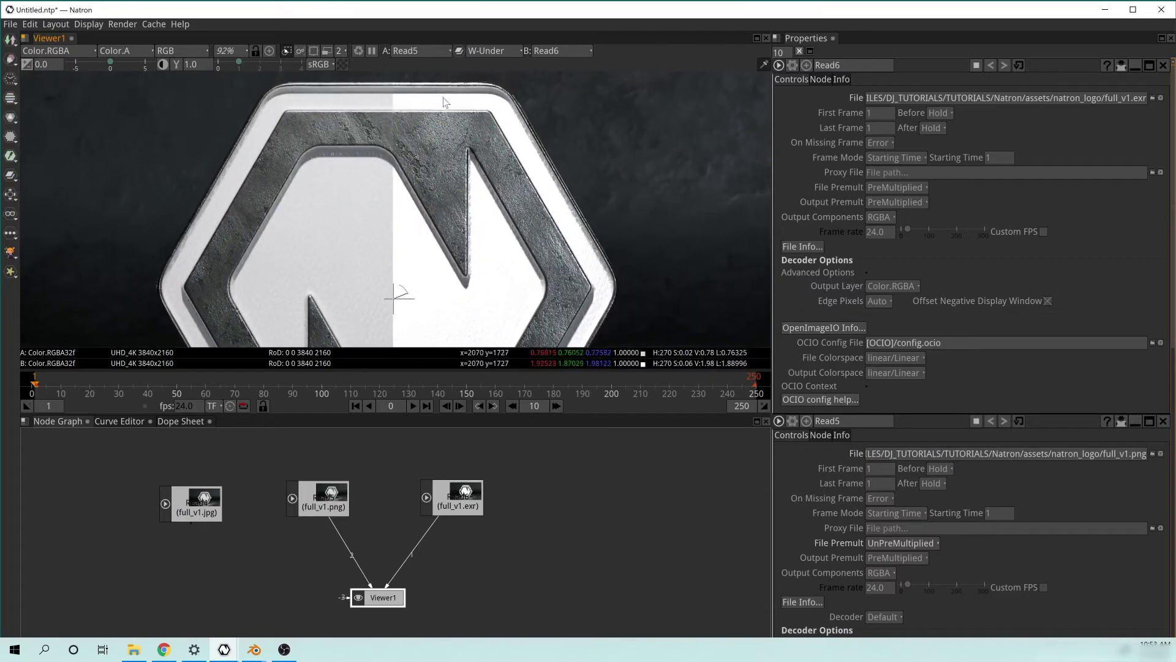
pyautogui.moveTo(472, 311); pyautogui.dragTo(461, 196)
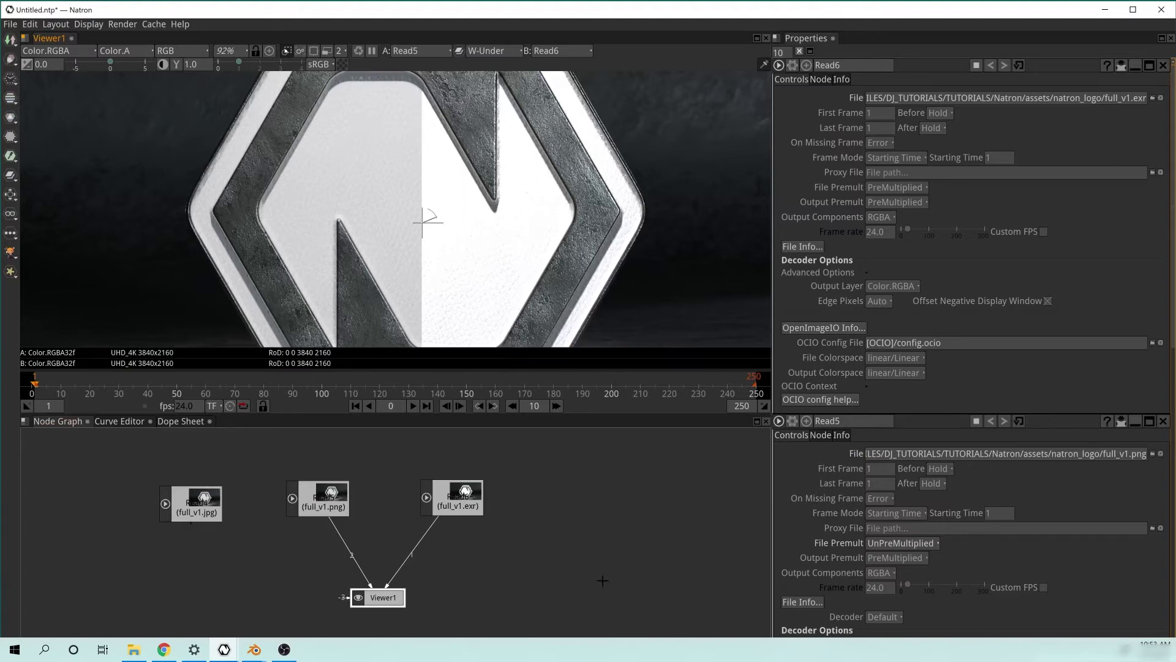
# Add ColorLookup via 'look', wire its Source to full_v1.exr and drop it on the viewer link
pyautogui.moveTo(424, 473); pyautogui.dragTo(436, 469)
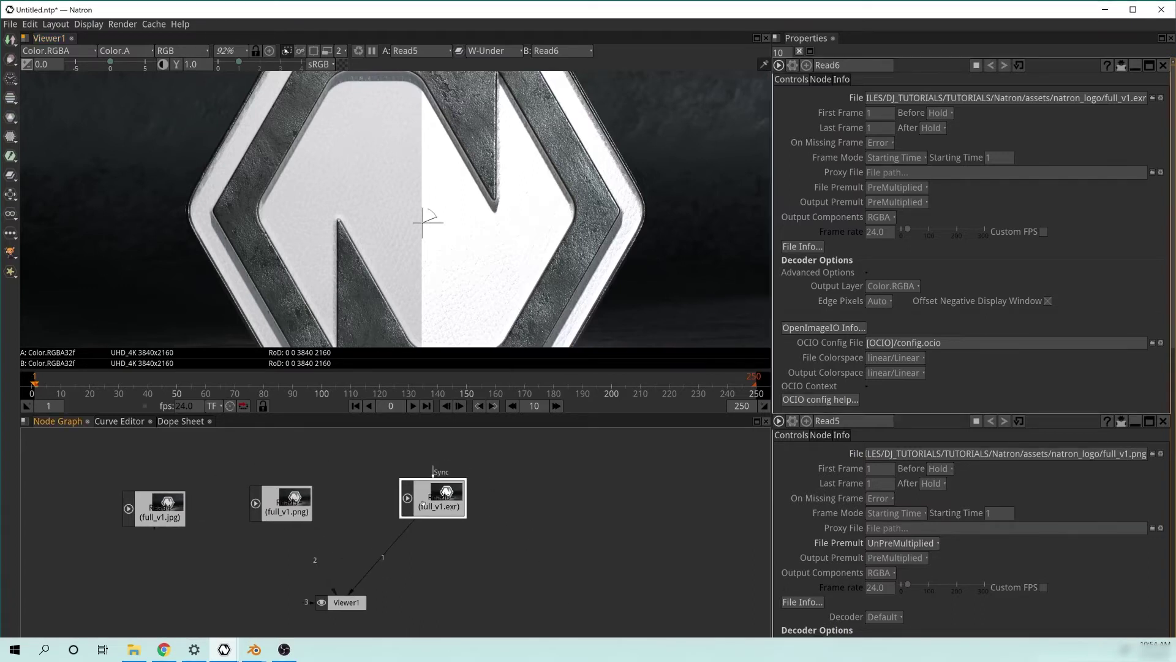
pyautogui.moveTo(425, 509); pyautogui.dragTo(432, 516)
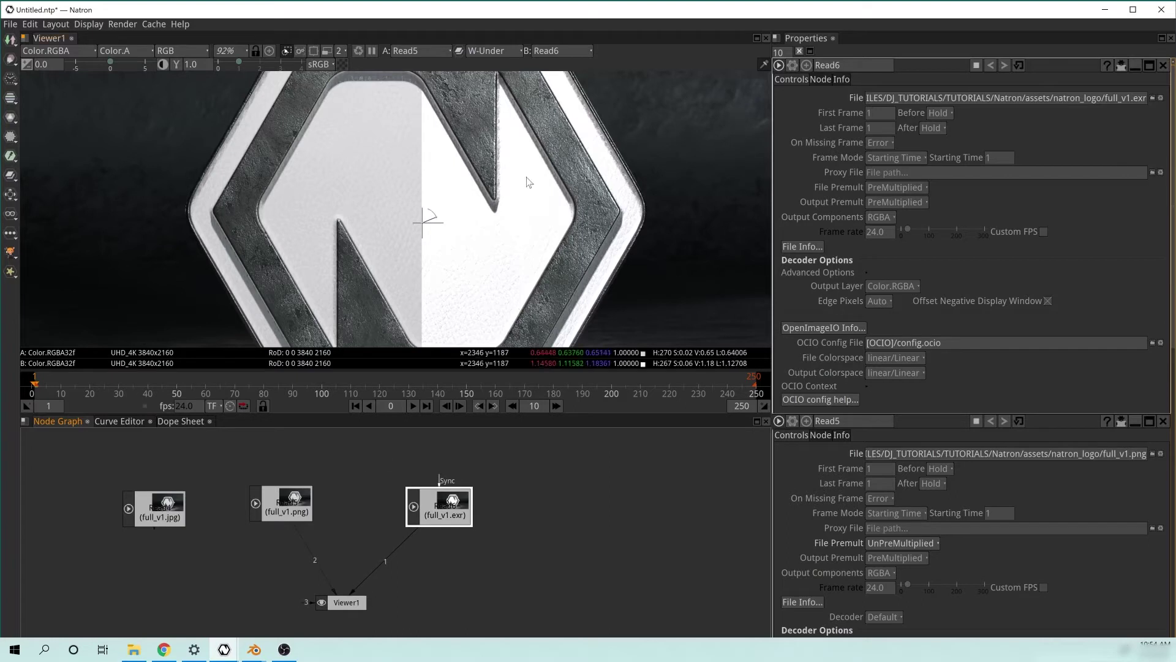
pyautogui.click(494, 565)
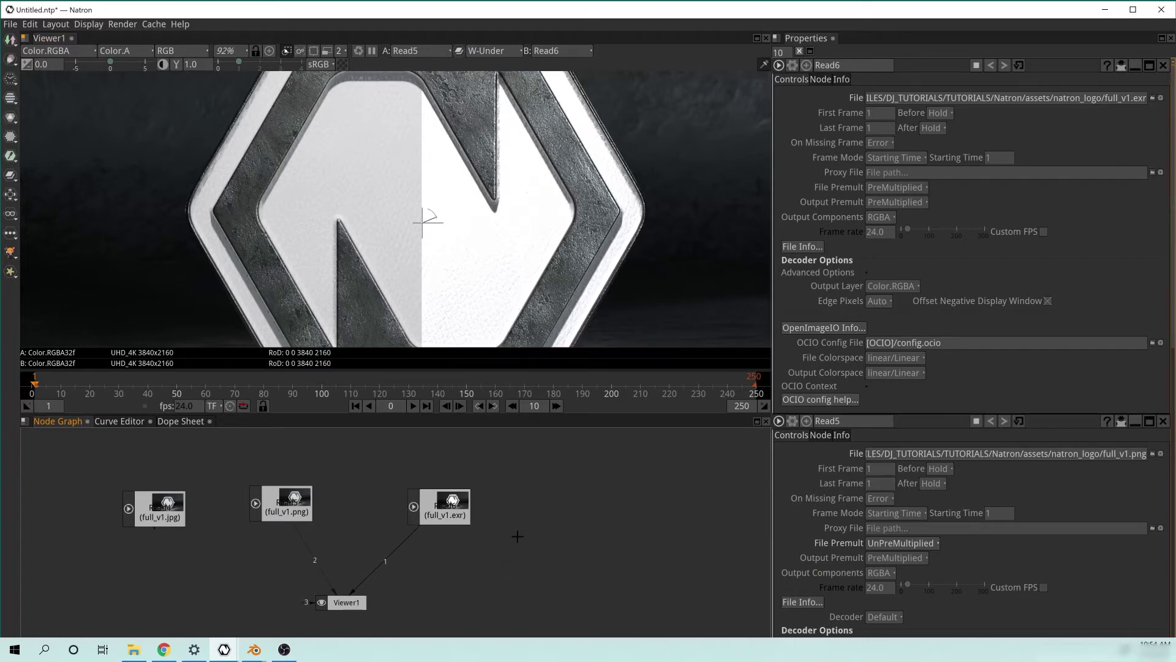
pyautogui.press('Tab')
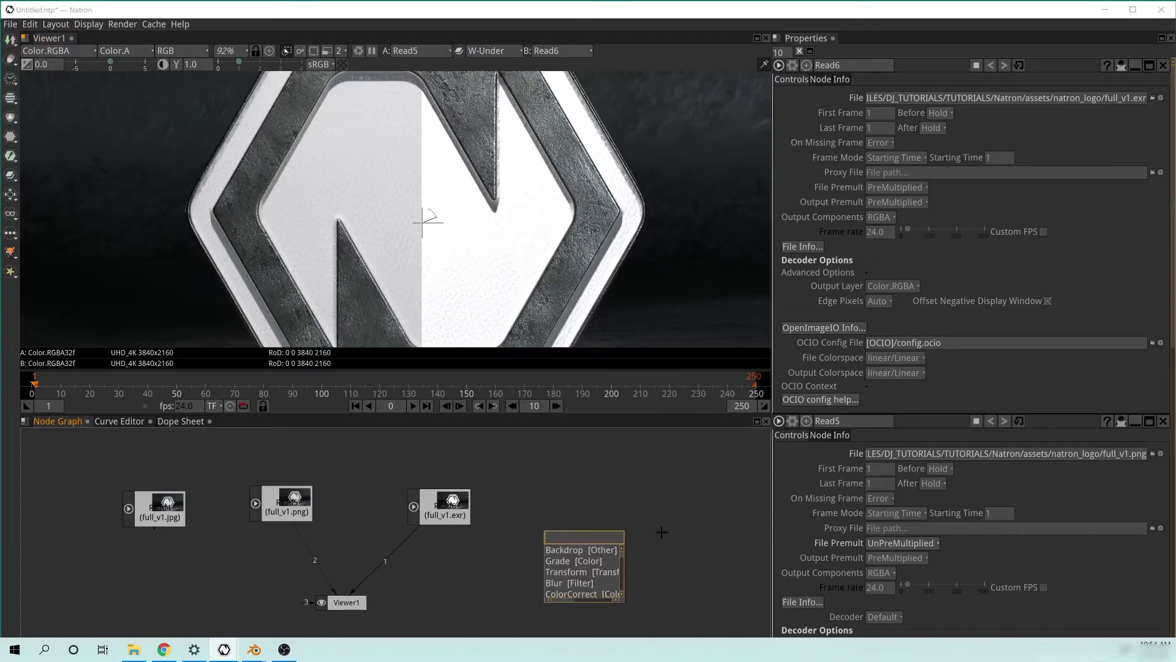
pyautogui.write('look')
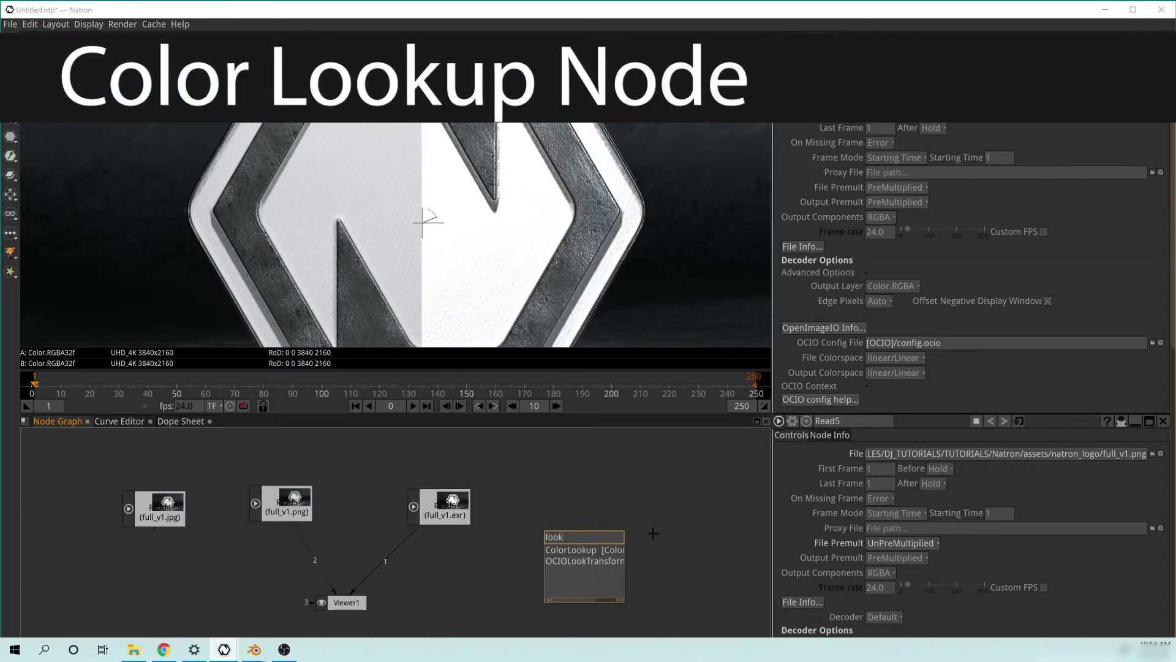
pyautogui.click(586, 550)
pyautogui.moveTo(590, 565); pyautogui.dragTo(580, 481)
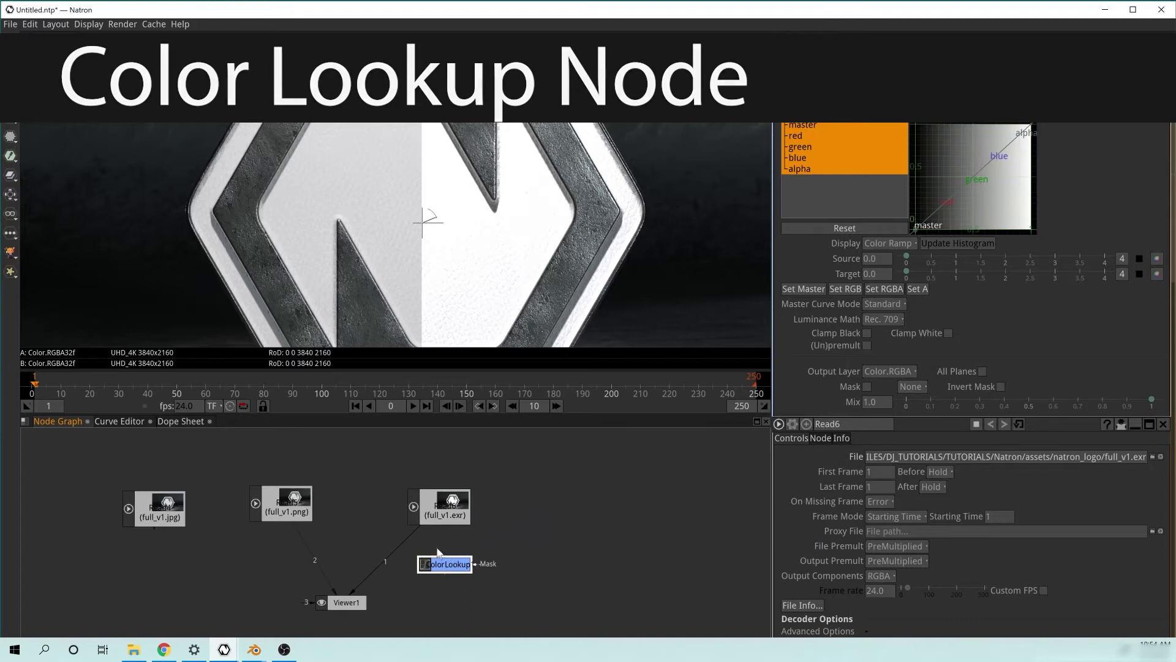
pyautogui.moveTo(439, 552); pyautogui.dragTo(443, 497)
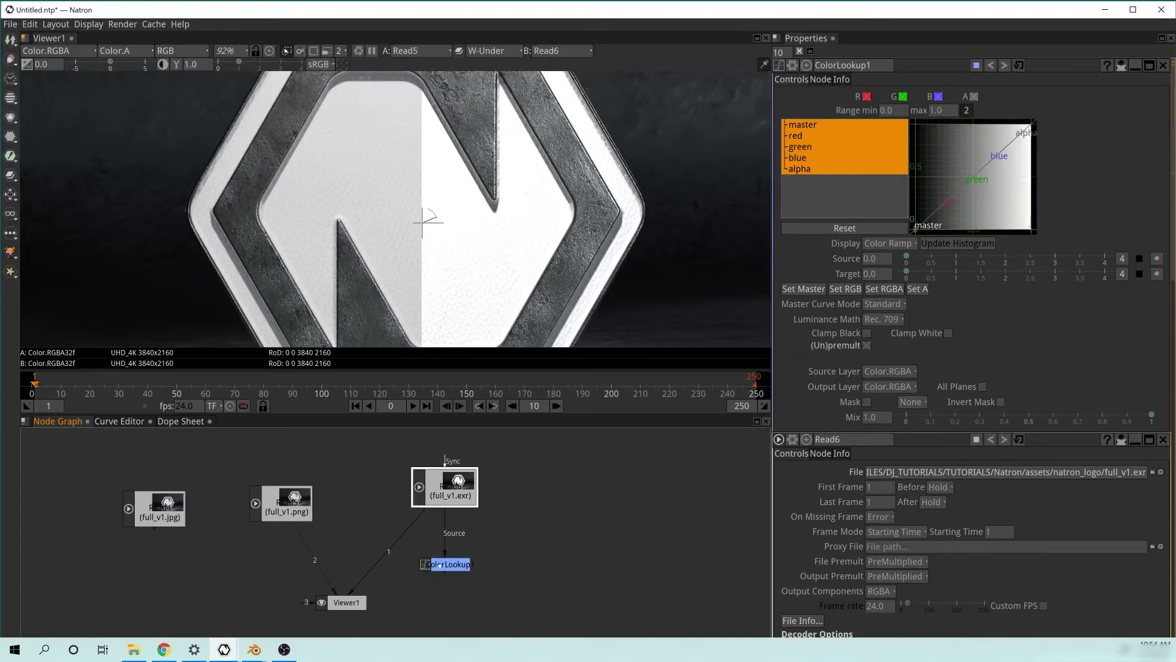
pyautogui.moveTo(440, 565); pyautogui.dragTo(448, 547)
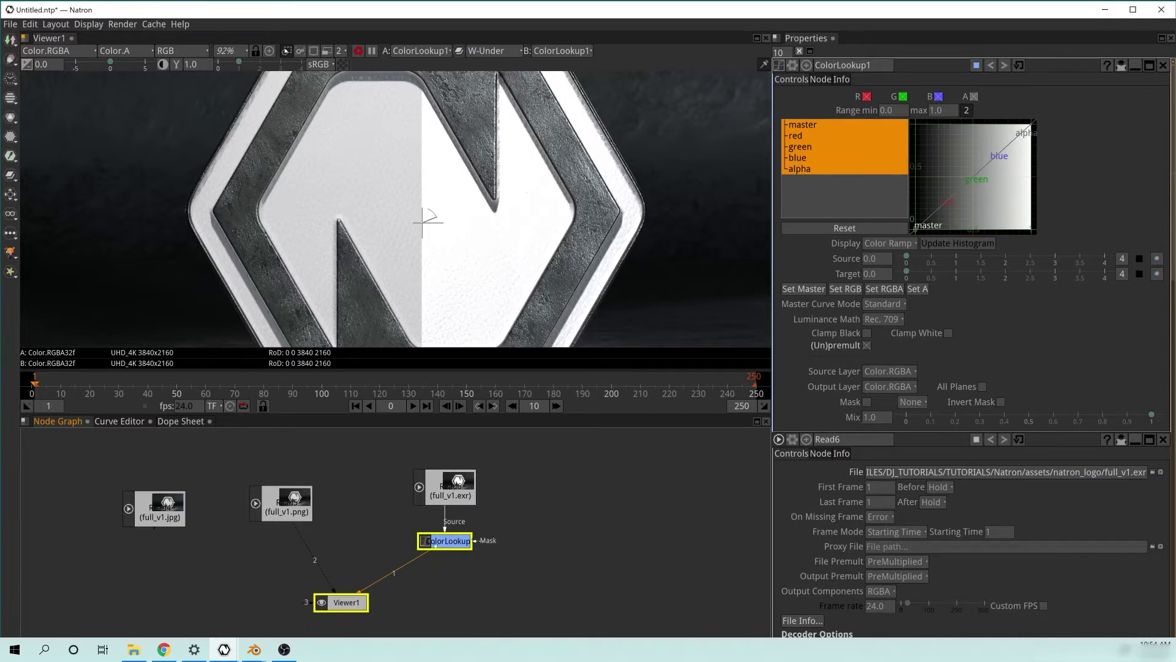
# Set the viewer proxy level to 4, fit the image, then try proxy level 8
pyautogui.click(342, 52)
pyautogui.click(350, 82)
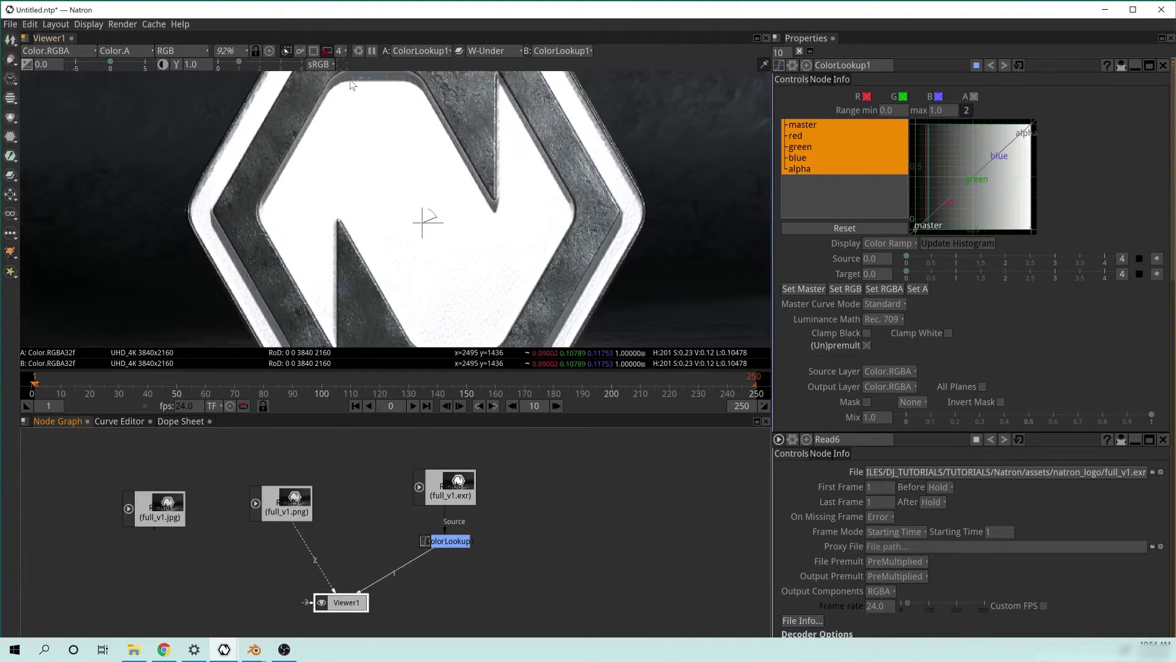
pyautogui.press('f')
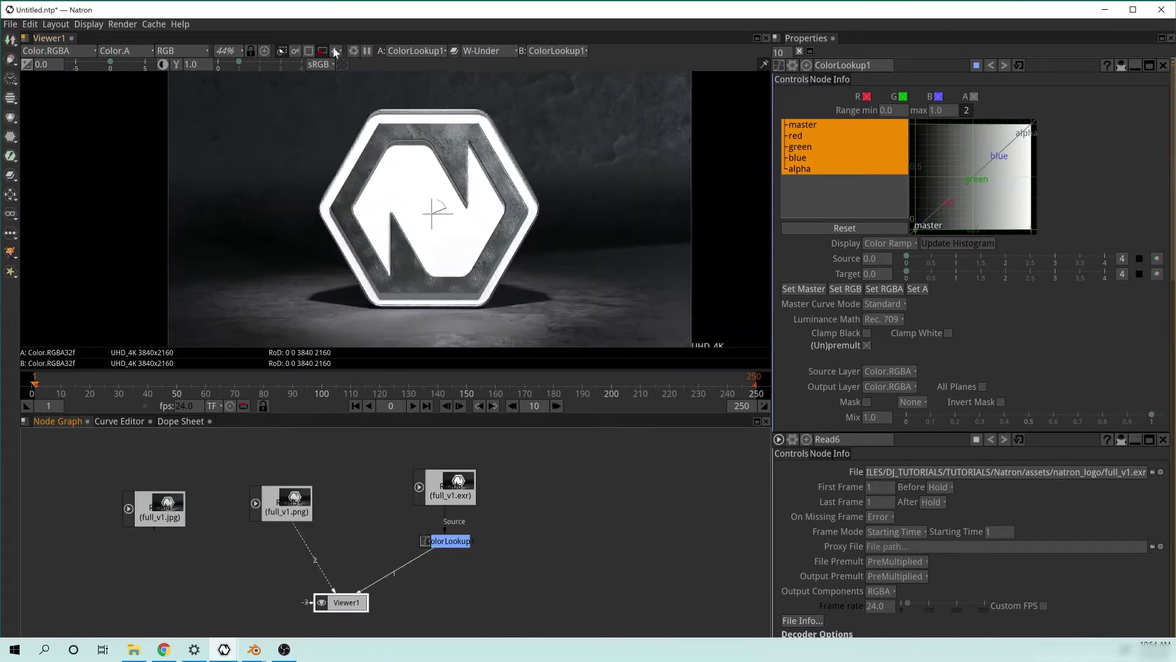
pyautogui.click(333, 49)
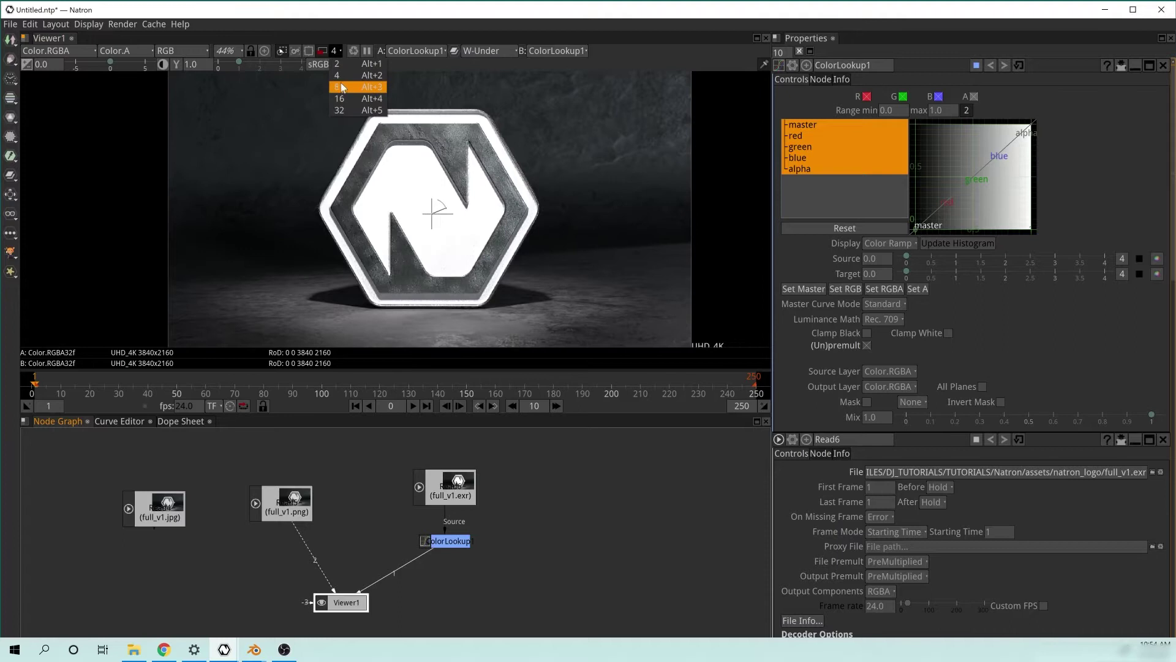
pyautogui.click(338, 88)
pyautogui.scroll(1, 469, 260)
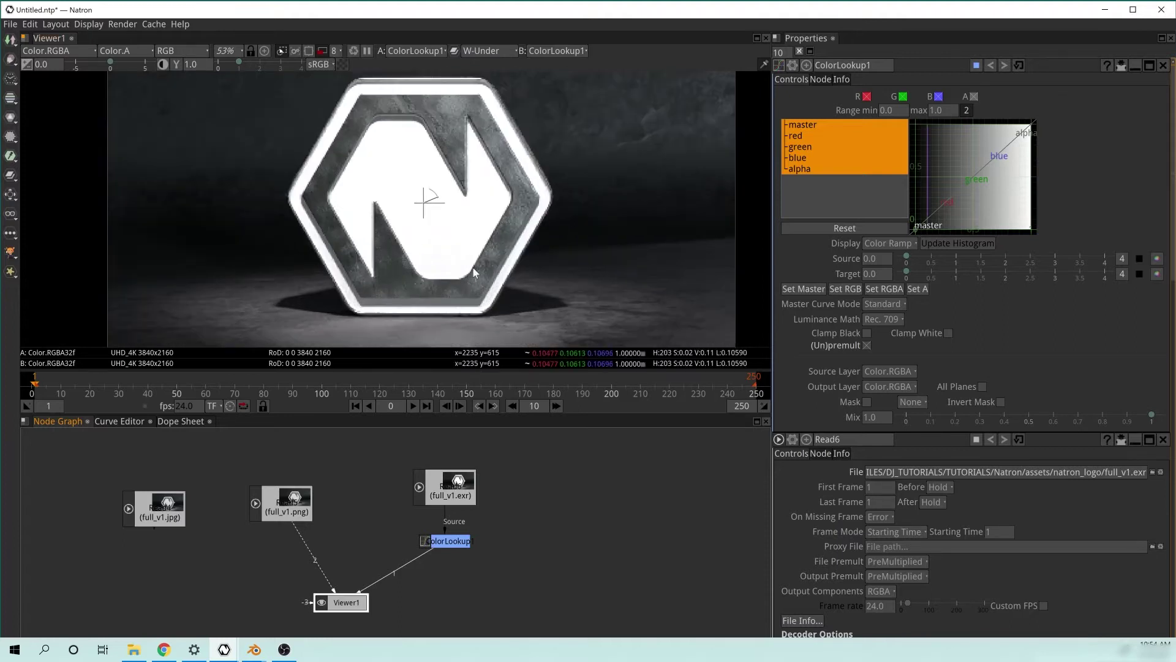
pyautogui.moveTo(392, 206); pyautogui.dragTo(378, 245)
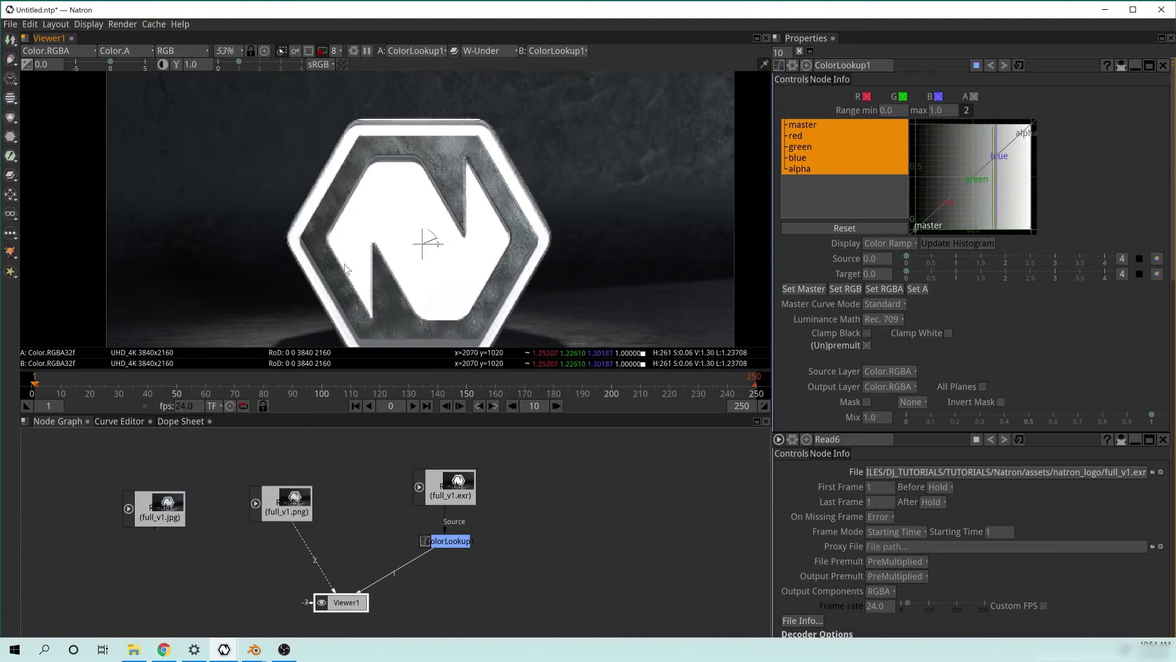
# Return the proxy level to 4 and wipe full_v1.png against the ColorLookup1 output
pyautogui.click(337, 50)
pyautogui.click(340, 79)
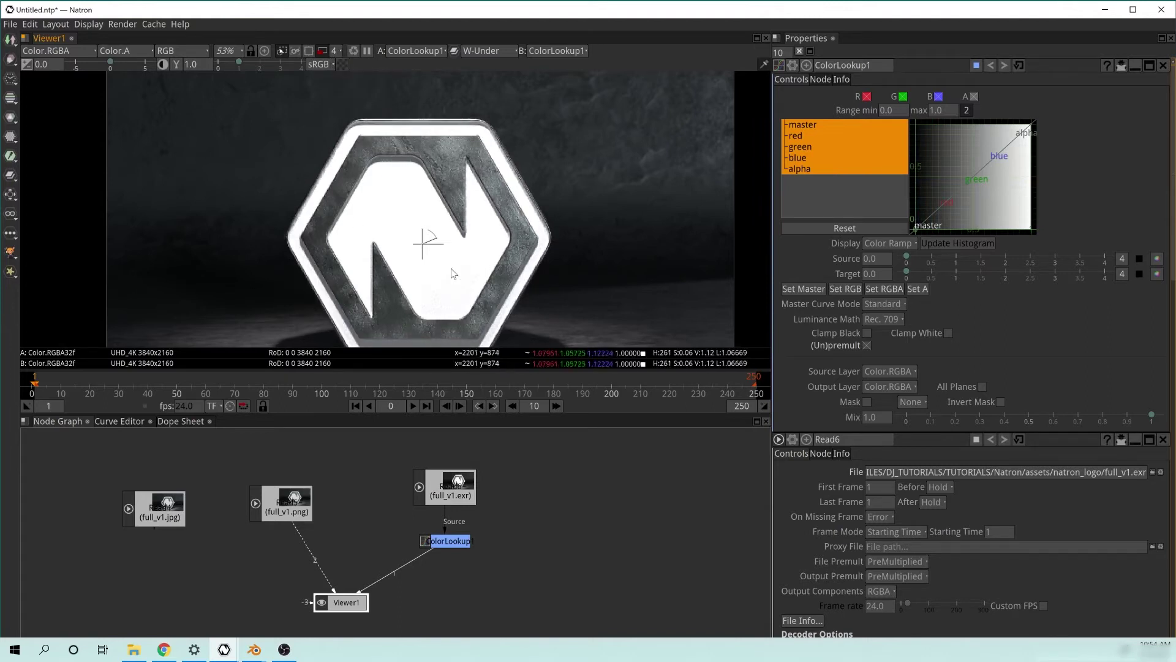
pyautogui.scroll(2, 454, 263)
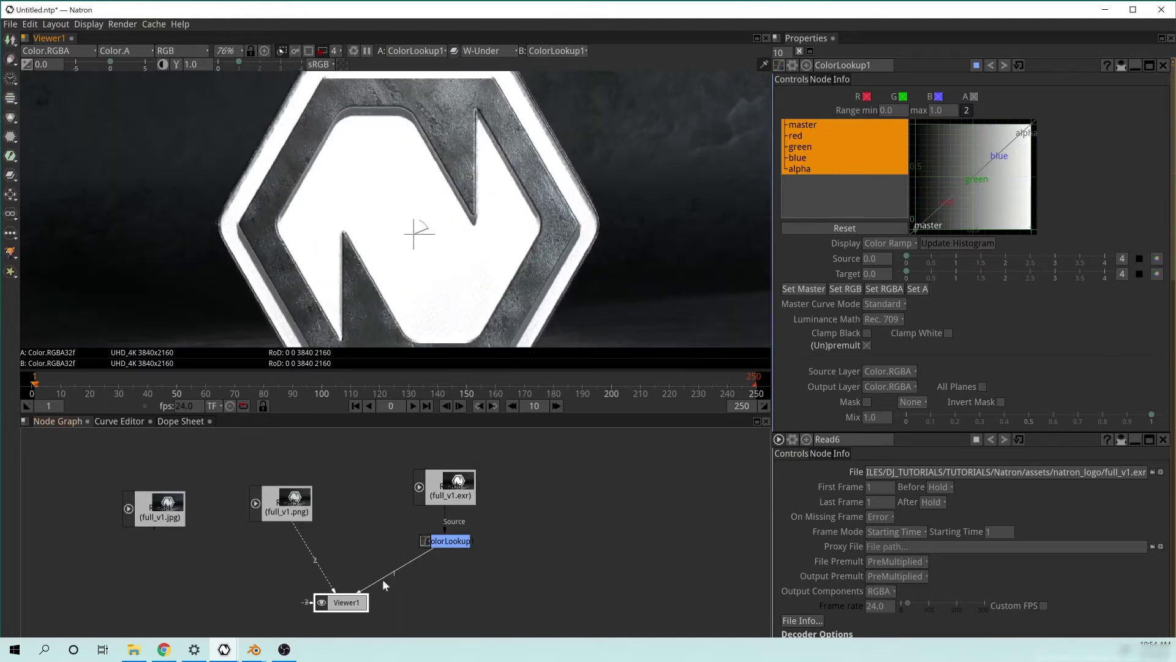
pyautogui.press('2')
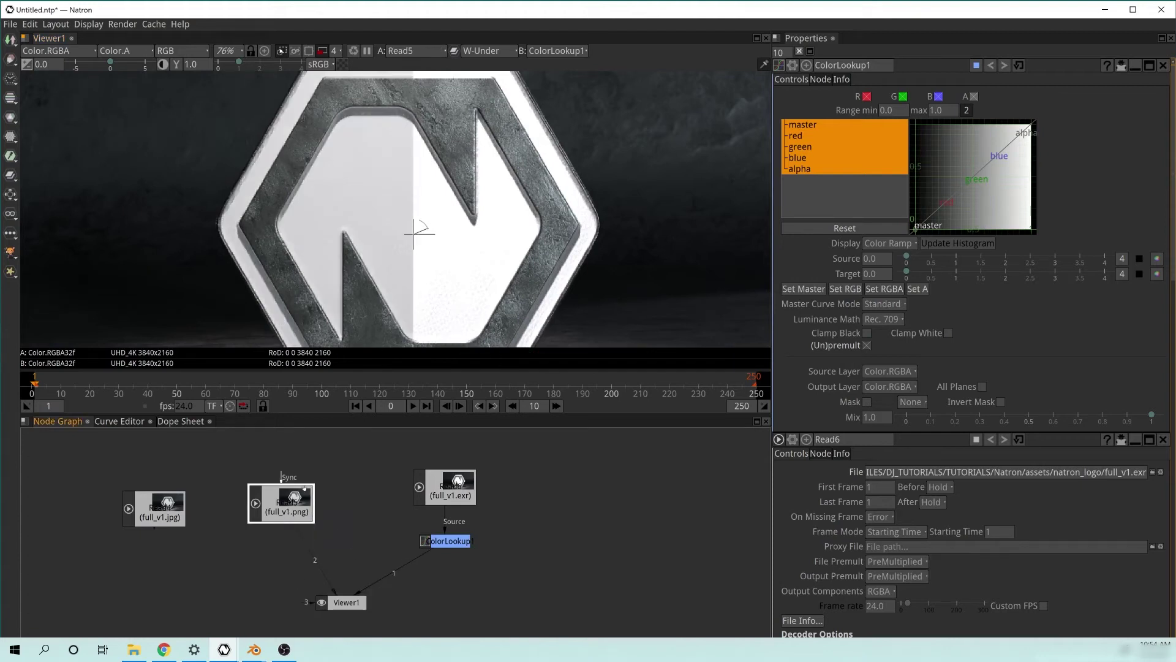
pyautogui.moveTo(285, 508)
pyautogui.mouseDown()
pyautogui.moveTo(257, 507)
pyautogui.moveTo(286, 501)
pyautogui.mouseUp()
# Set ColorLookup1's Master Curve Mode to Film-Like and turn on Clamp White
pyautogui.click(439, 545)
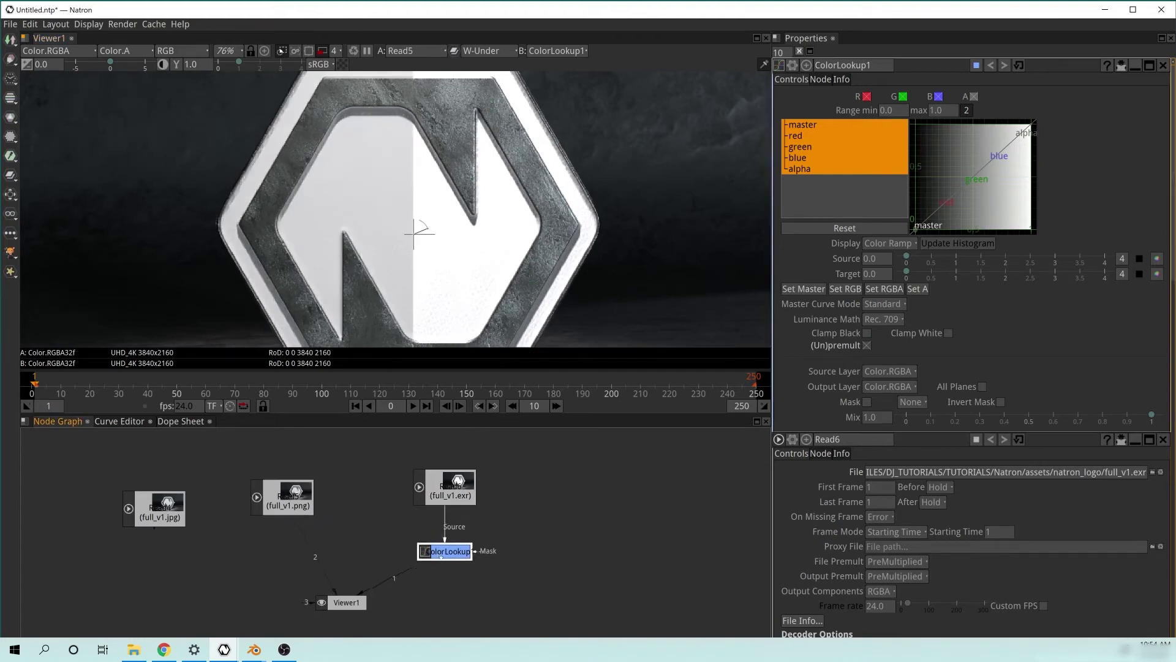
pyautogui.moveTo(440, 545); pyautogui.dragTo(440, 539)
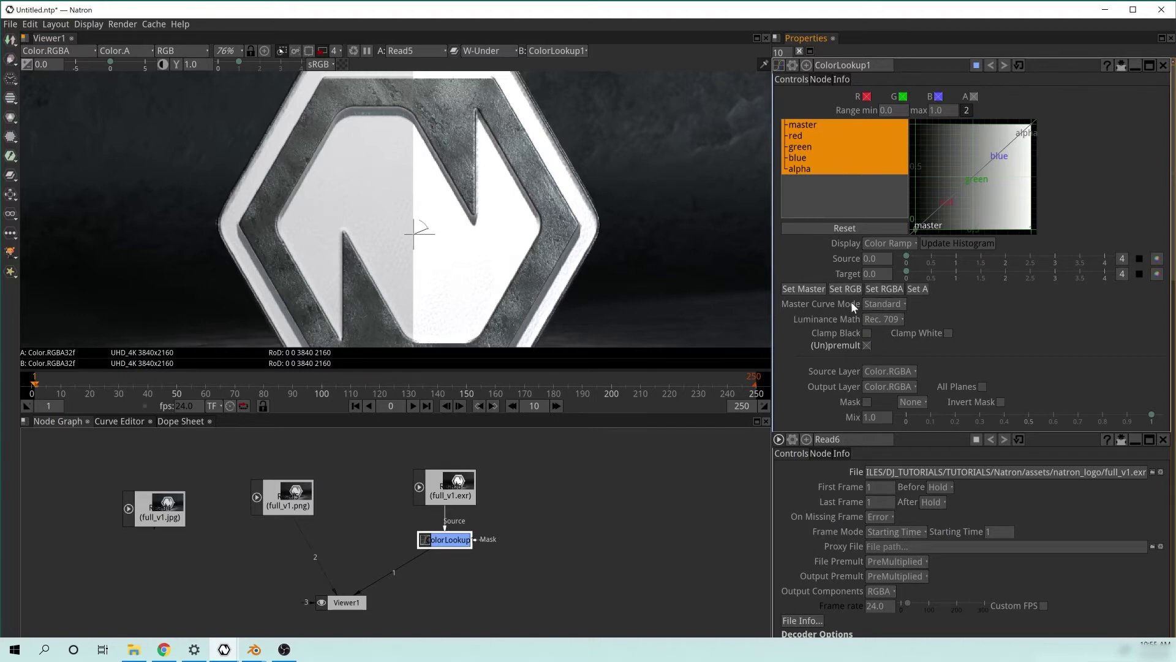
pyautogui.click(877, 306)
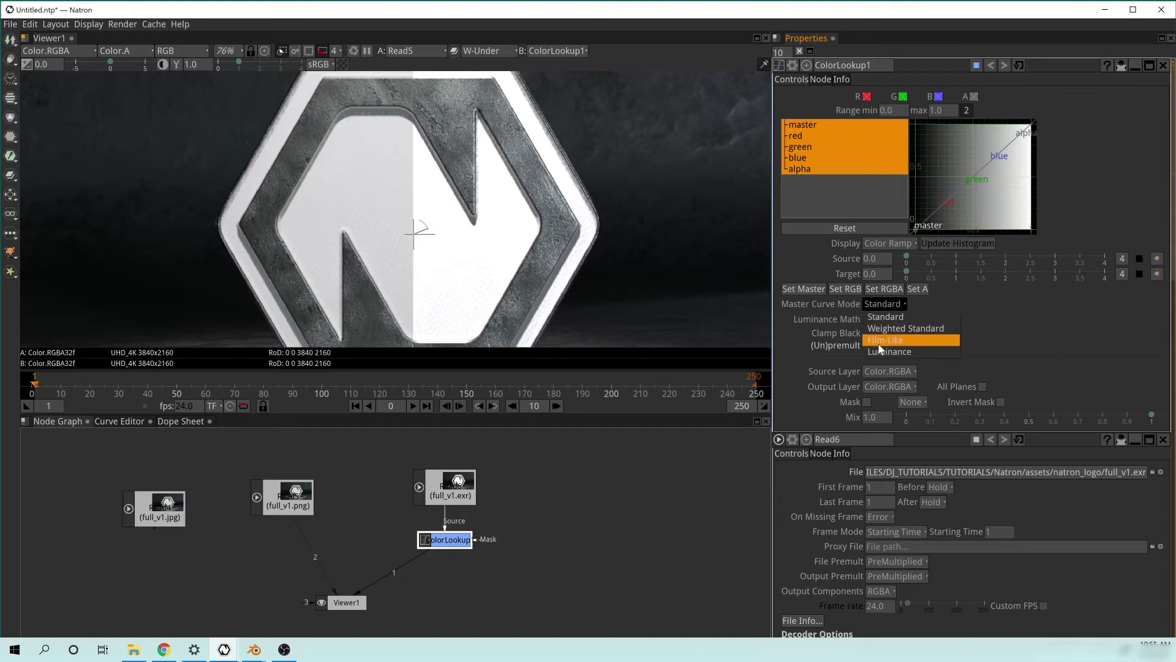
pyautogui.click(877, 330)
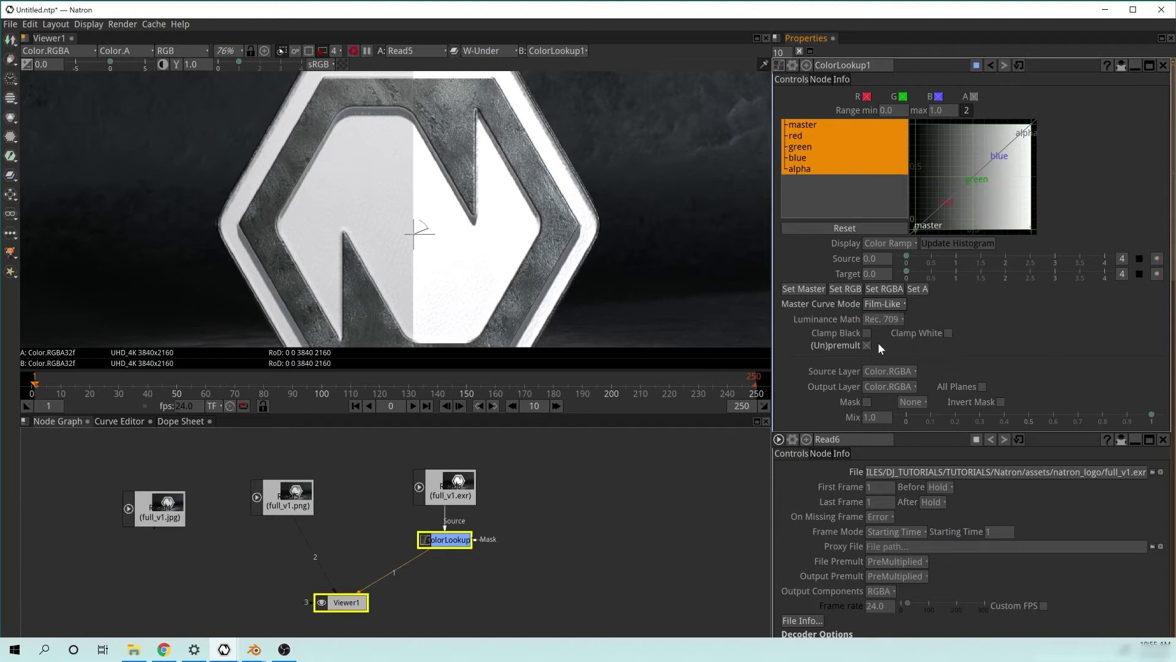
pyautogui.click(947, 333)
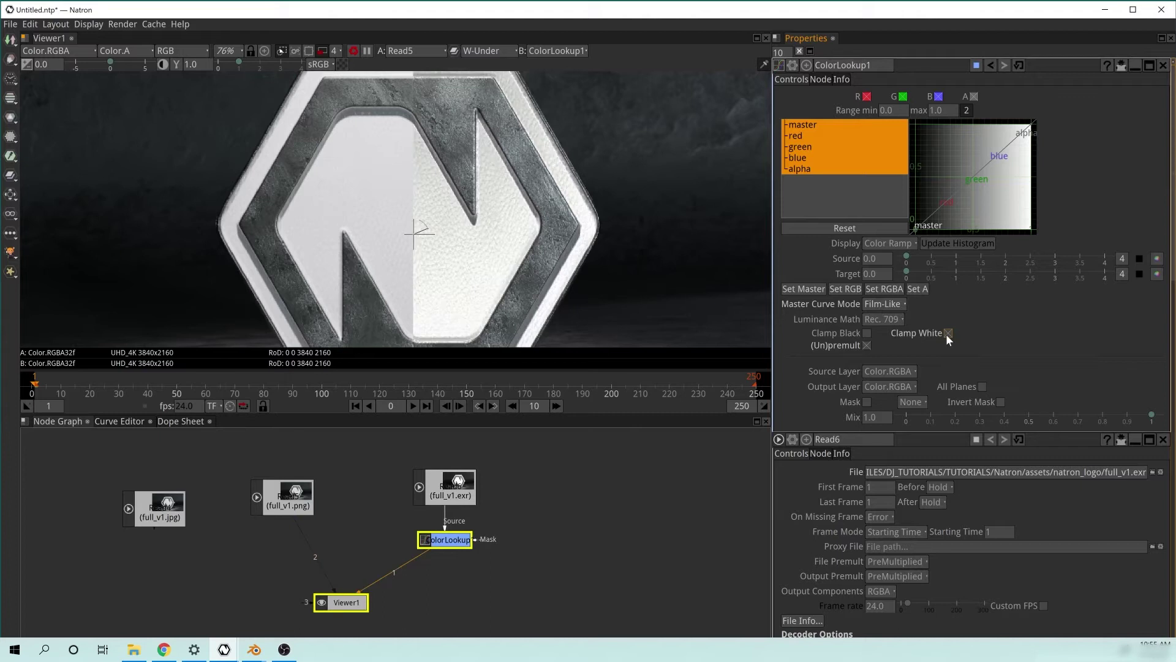
# Zoom in to inspect the logo's right corner, then clear all property panels
pyautogui.scroll(6, 480, 181)
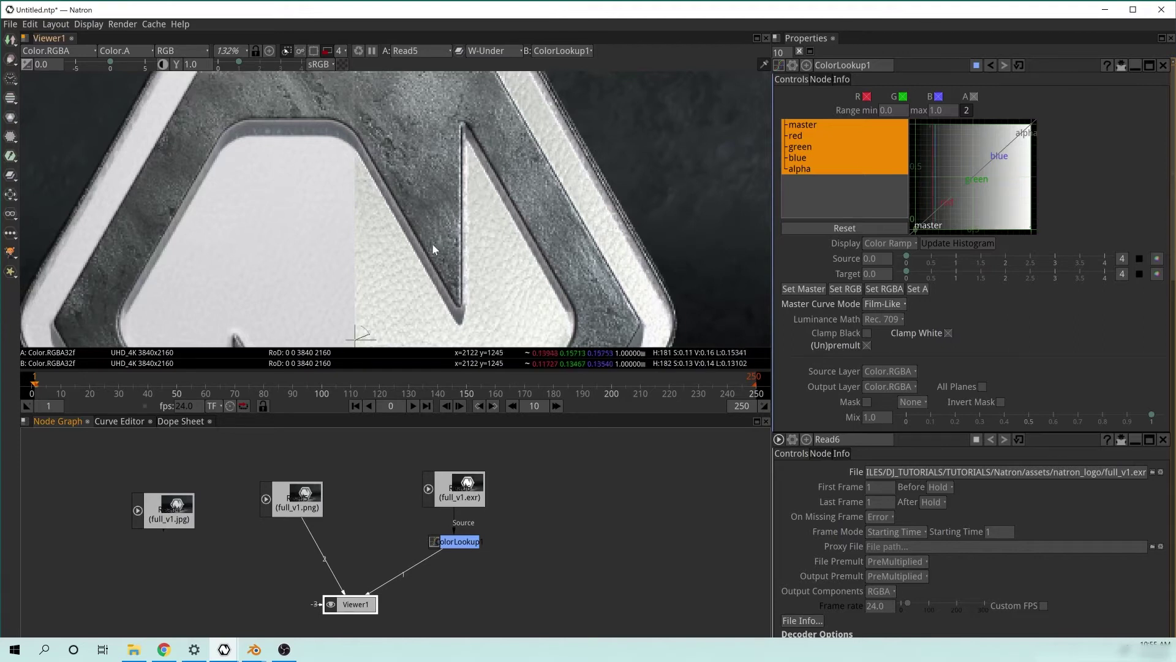
pyautogui.moveTo(441, 105); pyautogui.dragTo(441, 304)
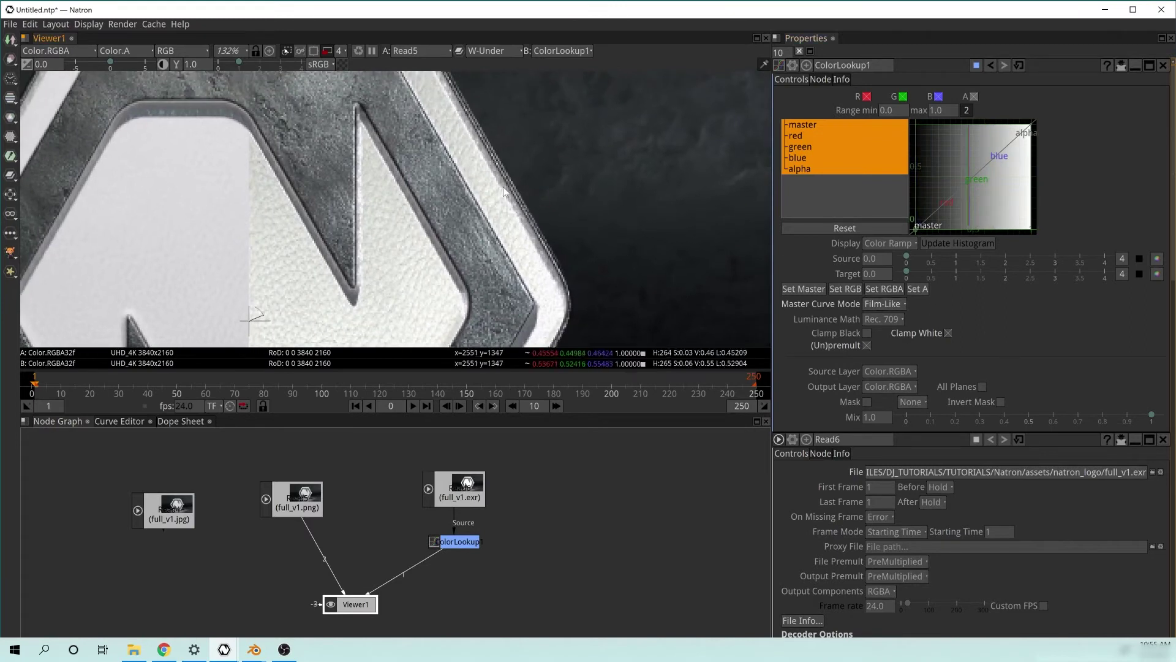
pyautogui.moveTo(641, 187); pyautogui.dragTo(317, 228)
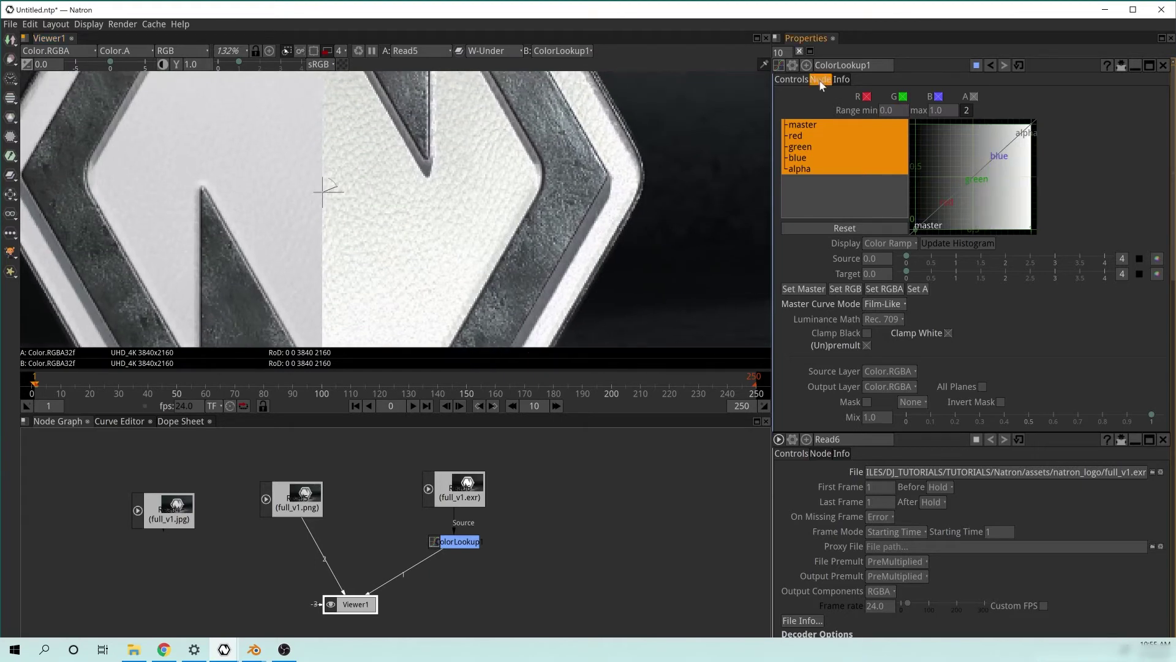
pyautogui.click(798, 52)
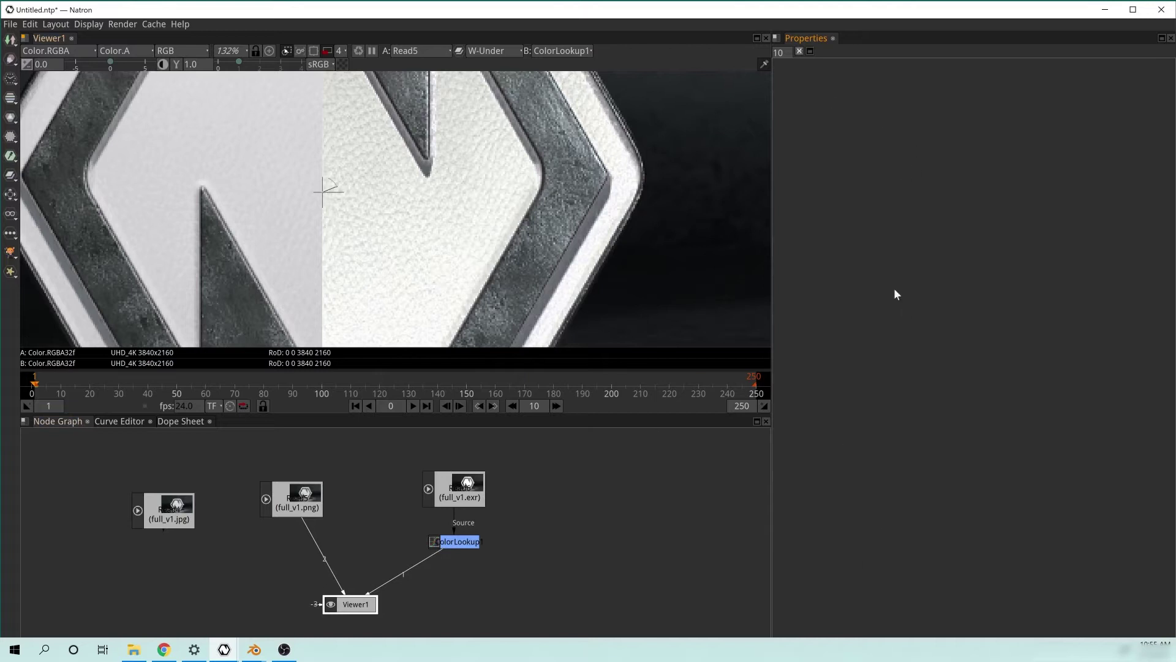
# Wire the EXR read straight into Viewer1 and detach it from ColorLookup's Source
pyautogui.moveTo(466, 517); pyautogui.dragTo(614, 502)
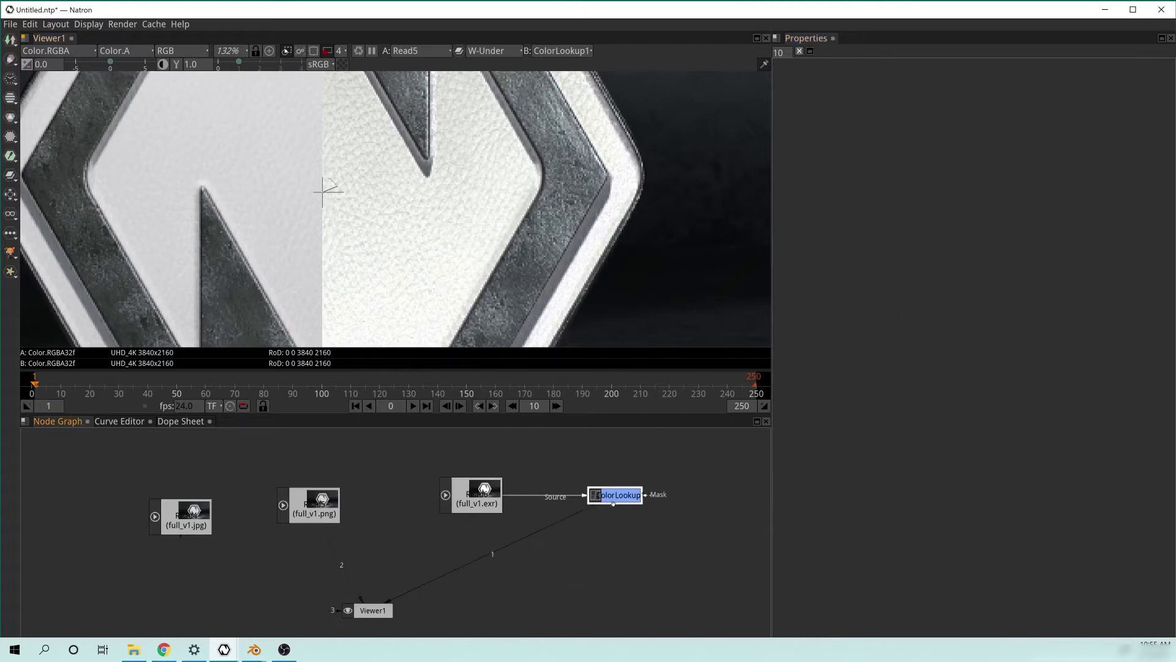
pyautogui.moveTo(431, 522); pyautogui.dragTo(460, 504)
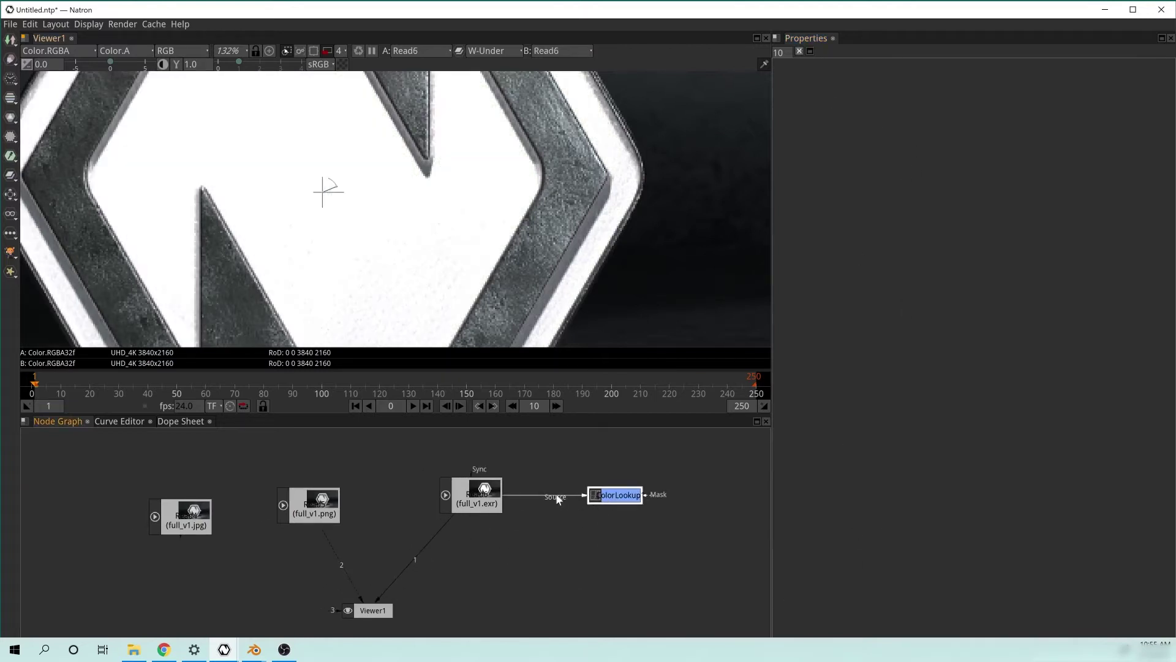
pyautogui.moveTo(557, 499); pyautogui.dragTo(549, 516)
pyautogui.click(481, 499)
pyautogui.press('2')
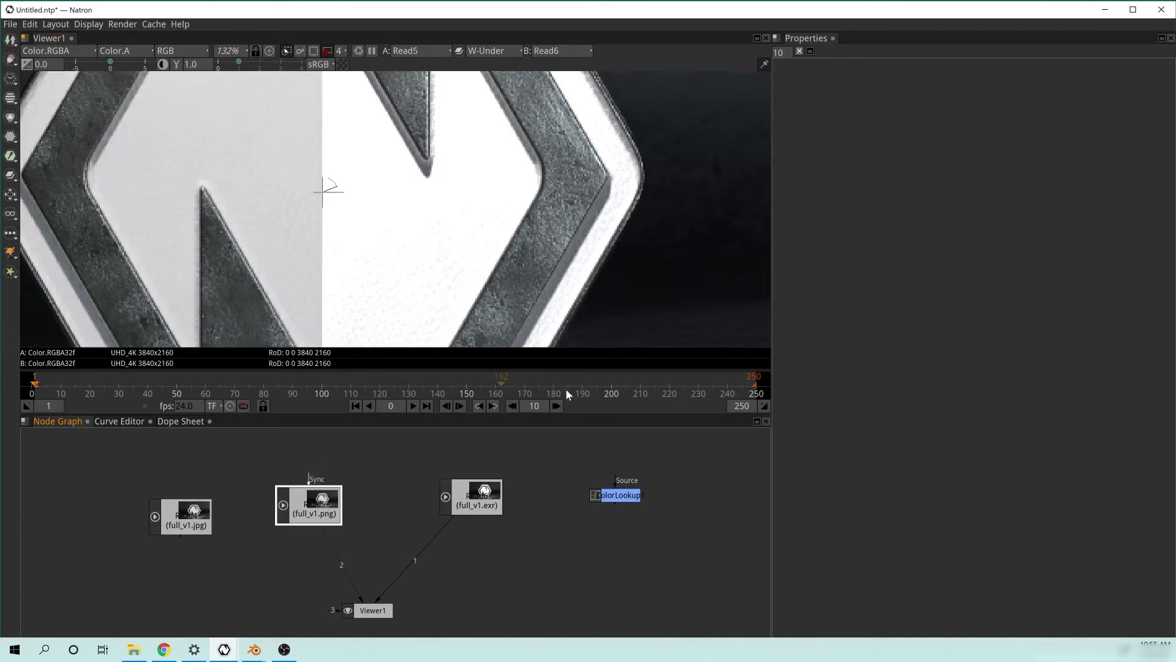
# Zoom the viewer out to 64% and rearrange the EXR, PNG and JPG read nodes
pyautogui.moveTo(368, 235); pyautogui.dragTo(456, 239)
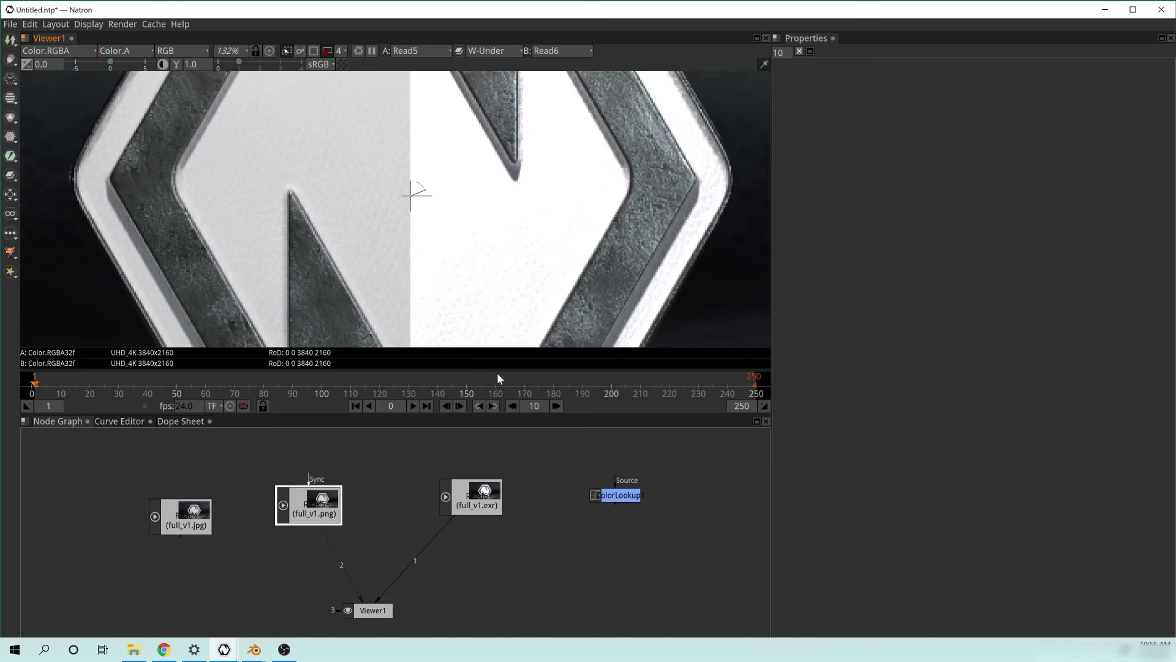
pyautogui.scroll(-5, 437, 247)
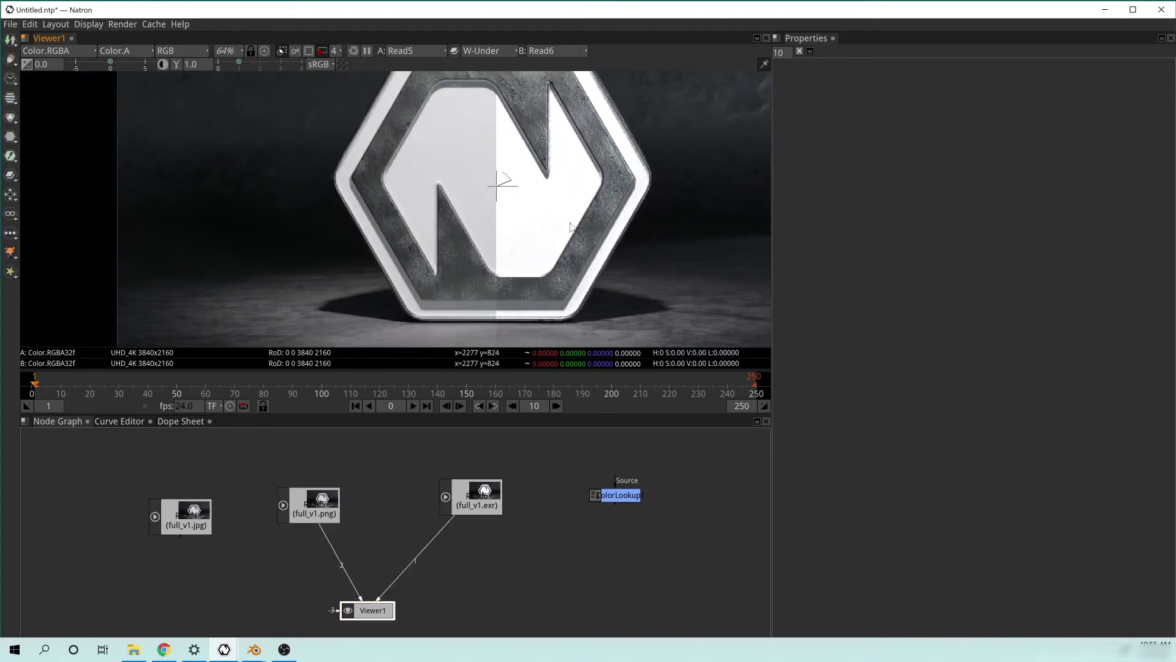
pyautogui.moveTo(570, 227); pyautogui.dragTo(551, 245)
pyautogui.moveTo(469, 502)
pyautogui.mouseDown()
pyautogui.moveTo(481, 490)
pyautogui.moveTo(468, 505)
pyautogui.mouseUp()
pyautogui.moveTo(305, 510)
pyautogui.mouseDown()
pyautogui.moveTo(327, 493)
pyautogui.moveTo(300, 518)
pyautogui.moveTo(315, 510)
pyautogui.mouseUp()
pyautogui.moveTo(217, 527)
pyautogui.mouseDown()
pyautogui.moveTo(247, 510)
pyautogui.moveTo(209, 513)
pyautogui.mouseUp()
pyautogui.moveTo(325, 506); pyautogui.dragTo(322, 503)
pyautogui.click(208, 512)
# Arrange Viewer1 beneath the JPG, PNG and EXR read nodes
pyautogui.moveTo(208, 512); pyautogui.dragTo(206, 516)
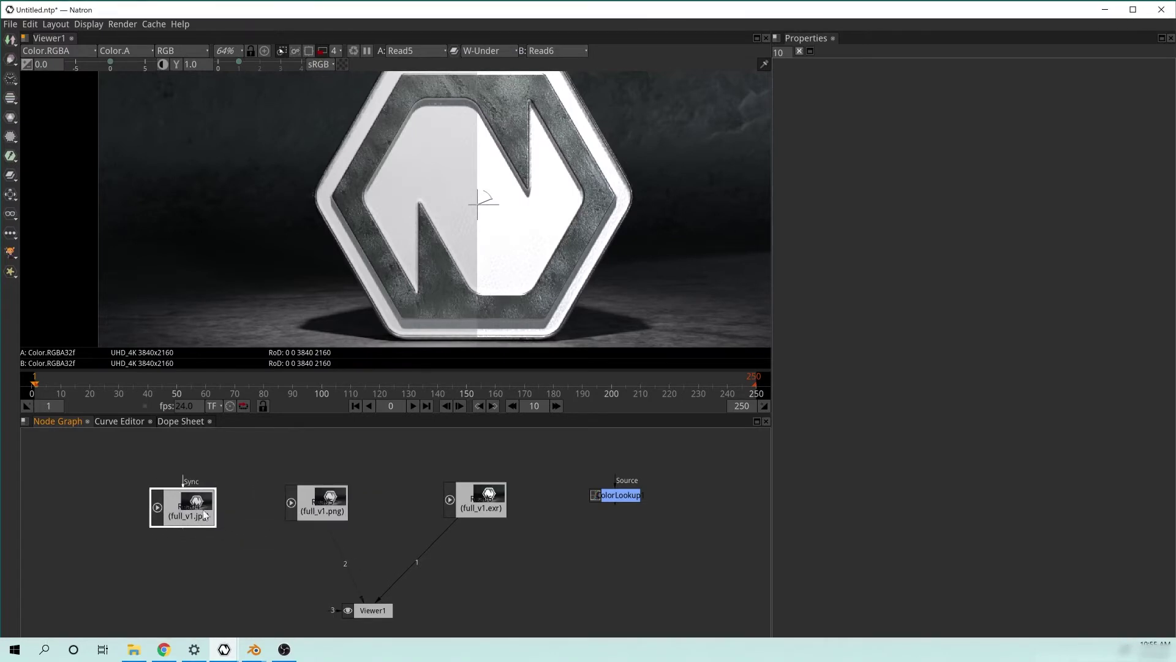
pyautogui.moveTo(366, 607); pyautogui.dragTo(349, 589)
pyautogui.moveTo(276, 481); pyautogui.dragTo(258, 472)
pyautogui.moveTo(407, 478)
pyautogui.mouseDown()
pyautogui.moveTo(356, 478)
pyautogui.moveTo(394, 469)
pyautogui.mouseUp()
pyautogui.moveTo(571, 470); pyautogui.dragTo(543, 465)
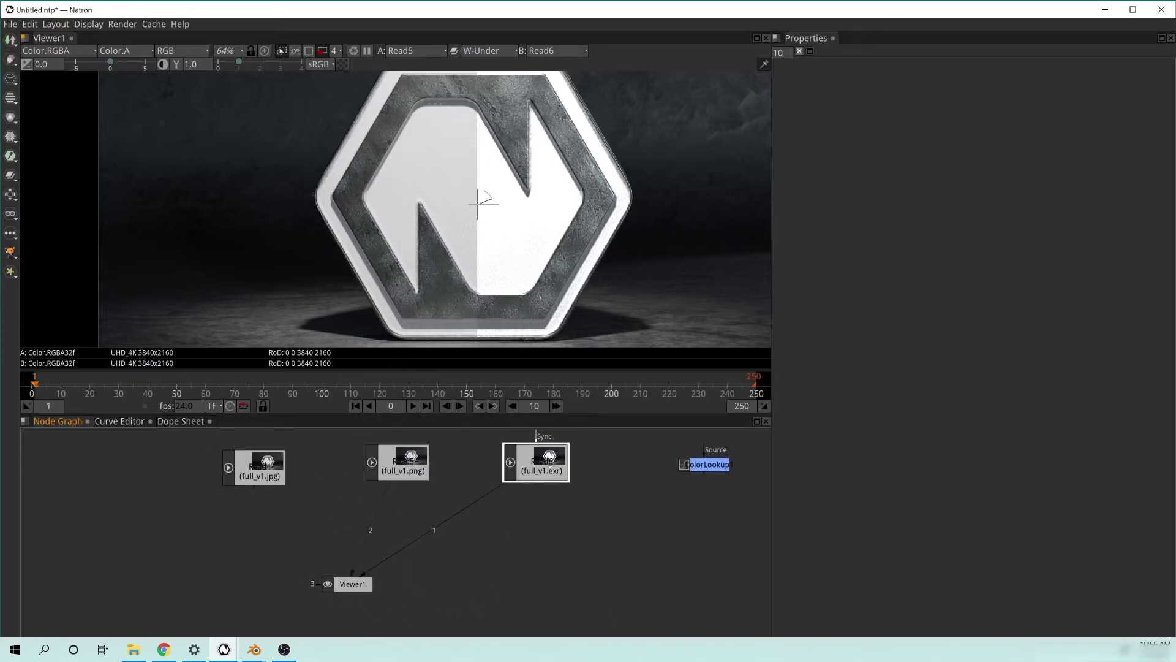
# View the JPG render in the viewer and toggle its alpha channel
pyautogui.click(258, 469)
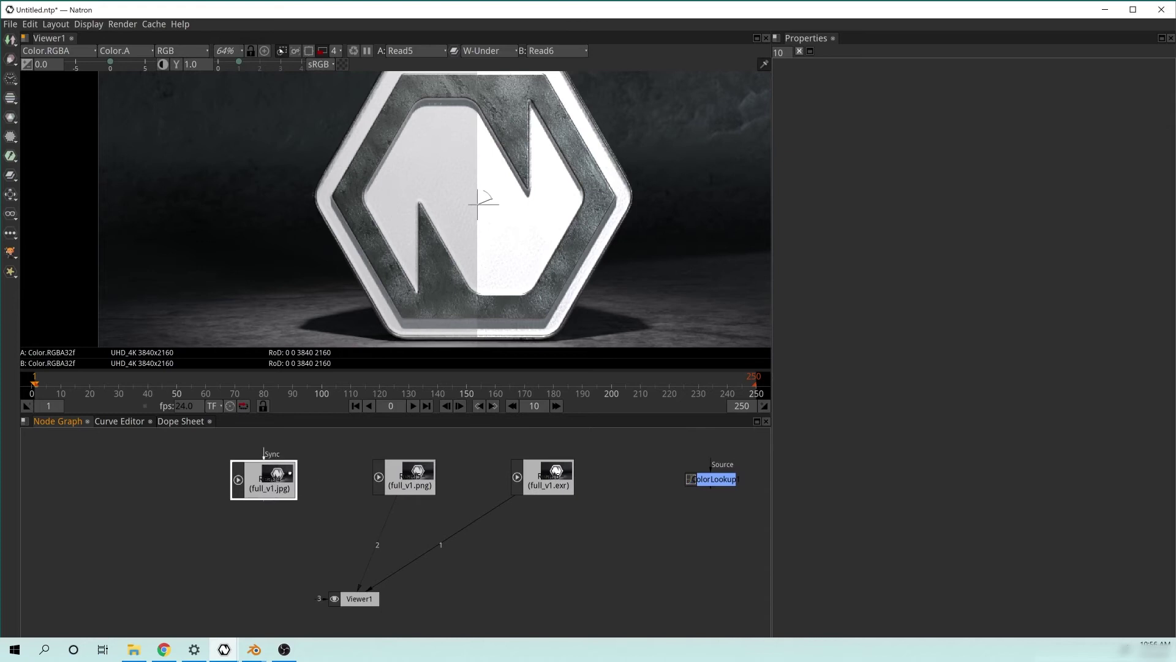
pyautogui.press('1')
pyautogui.moveTo(275, 479); pyautogui.dragTo(305, 471)
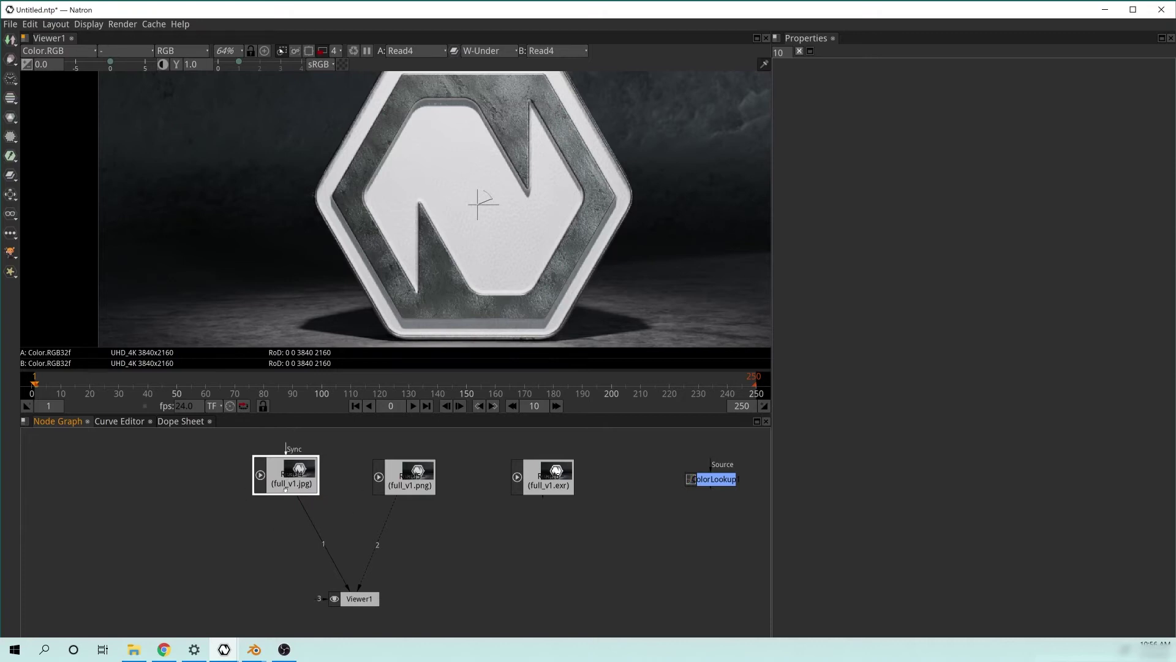
pyautogui.moveTo(286, 453); pyautogui.dragTo(267, 475)
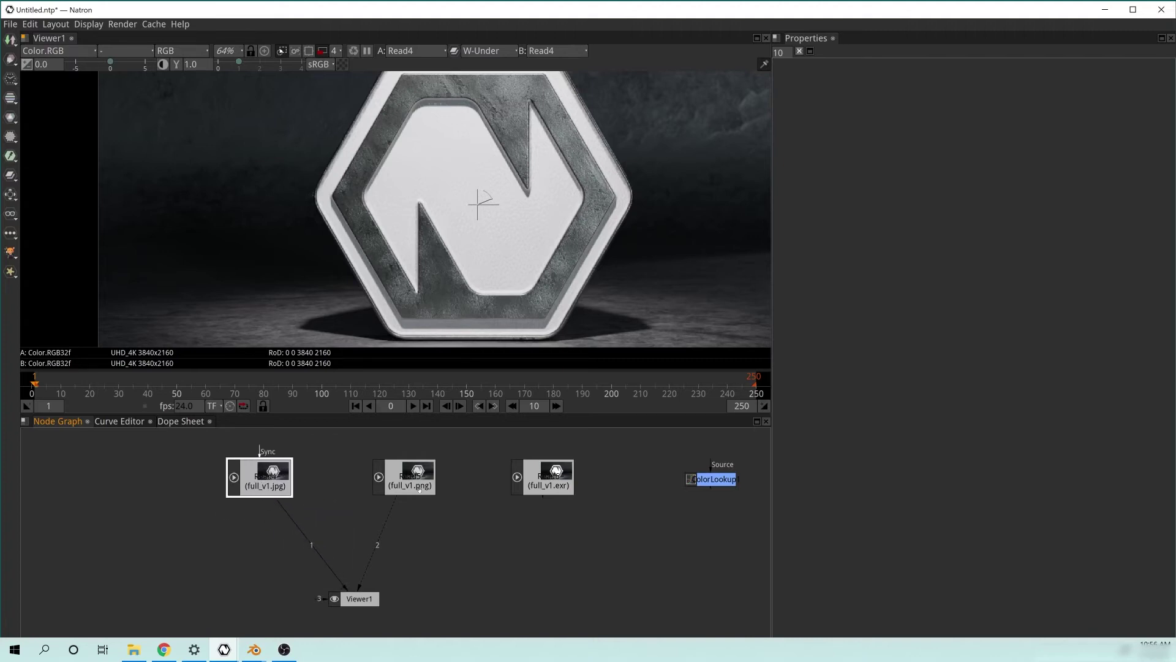
pyautogui.moveTo(425, 487); pyautogui.dragTo(401, 482)
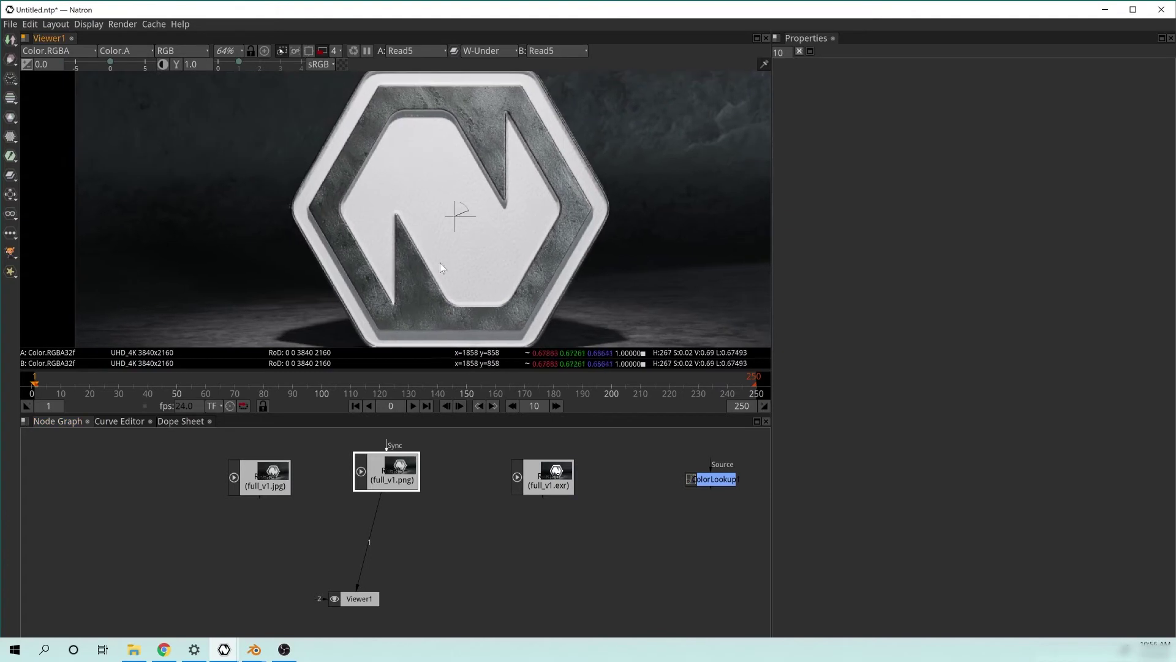
pyautogui.moveTo(390, 473); pyautogui.dragTo(383, 491)
pyautogui.press('a')
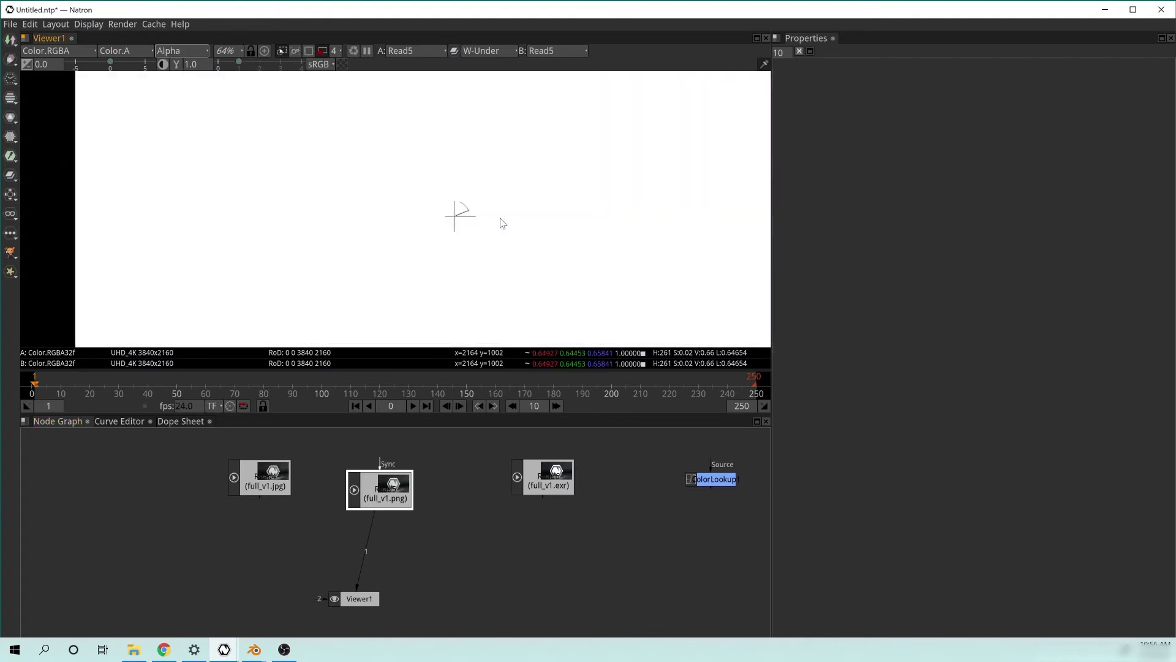
pyautogui.press('a')
pyautogui.click(265, 477)
pyautogui.press('1')
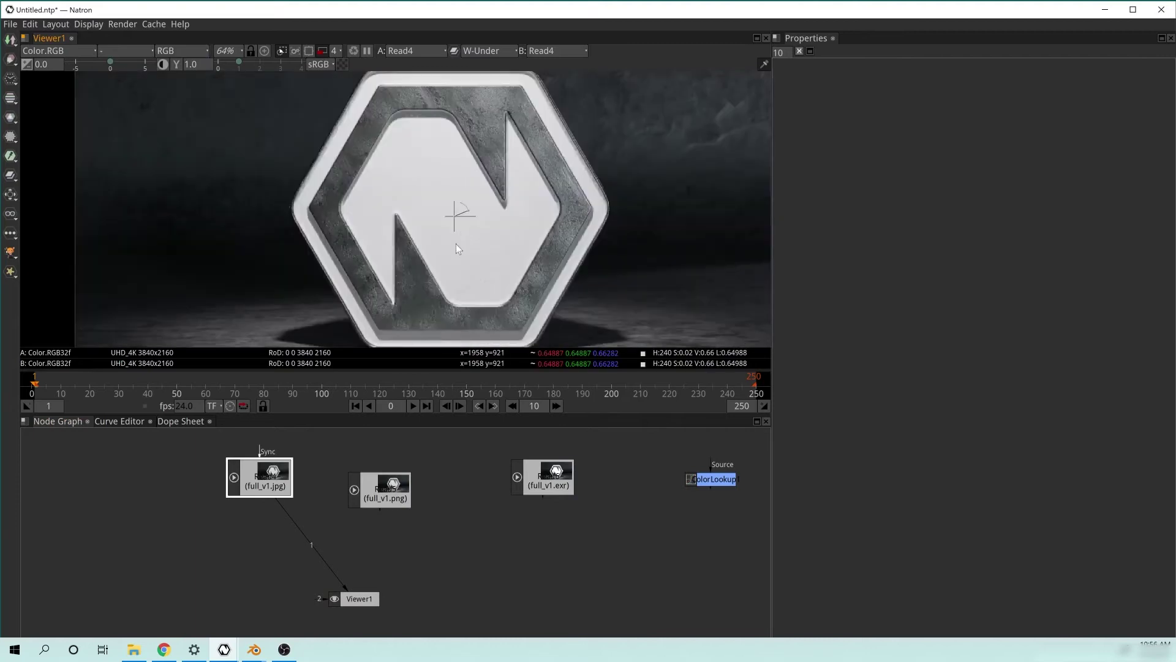
# View the PNG render and check its alpha channel
pyautogui.click(412, 488)
pyautogui.press('1')
pyautogui.press('a')
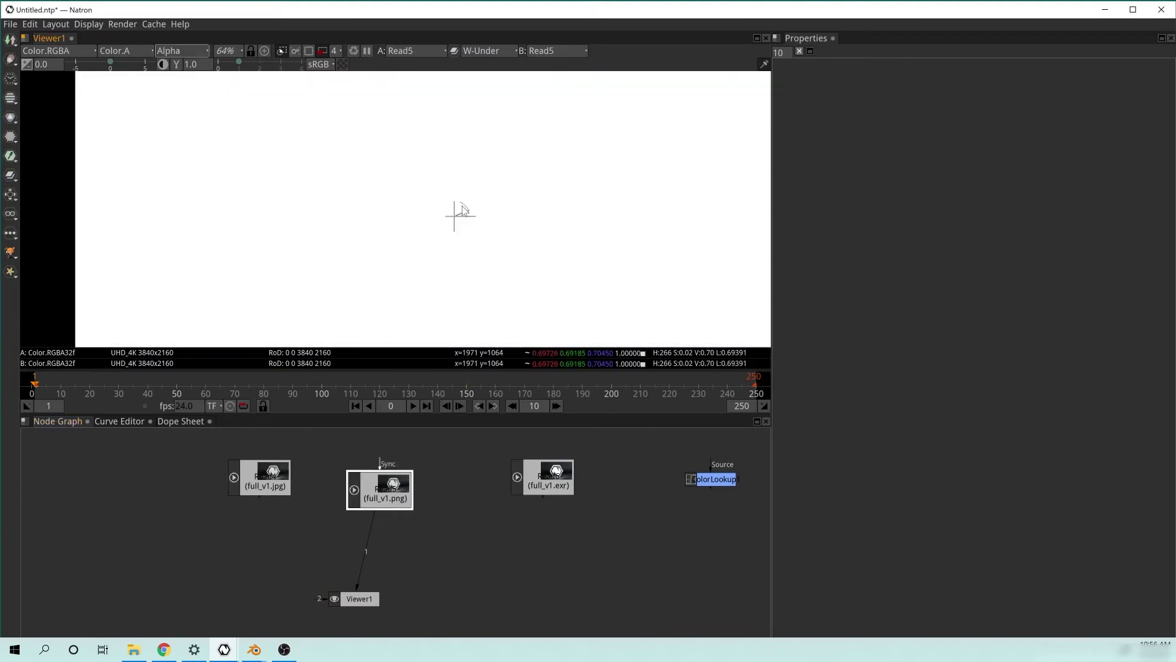
pyautogui.press('a')
pyautogui.press('a')
pyautogui.press('a')
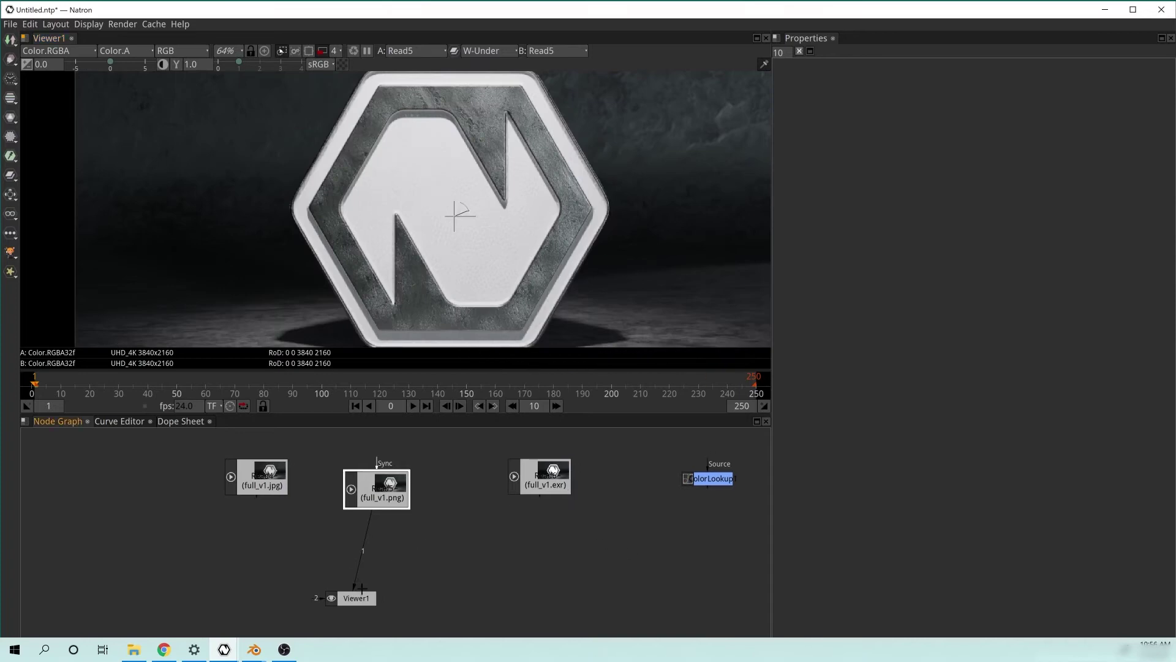
# Feed the EXR render alone to Viewer1 and check its alpha channel
pyautogui.moveTo(361, 588); pyautogui.dragTo(419, 593)
pyautogui.click(541, 476)
pyautogui.press('1')
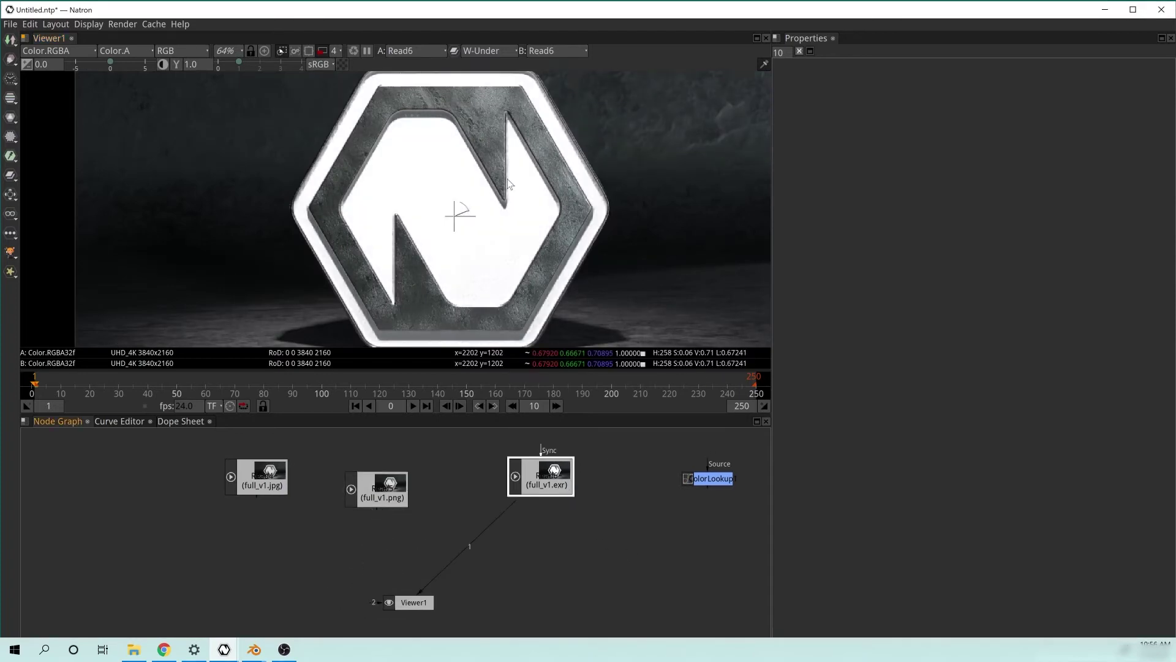
pyautogui.press('a')
pyautogui.press('a')
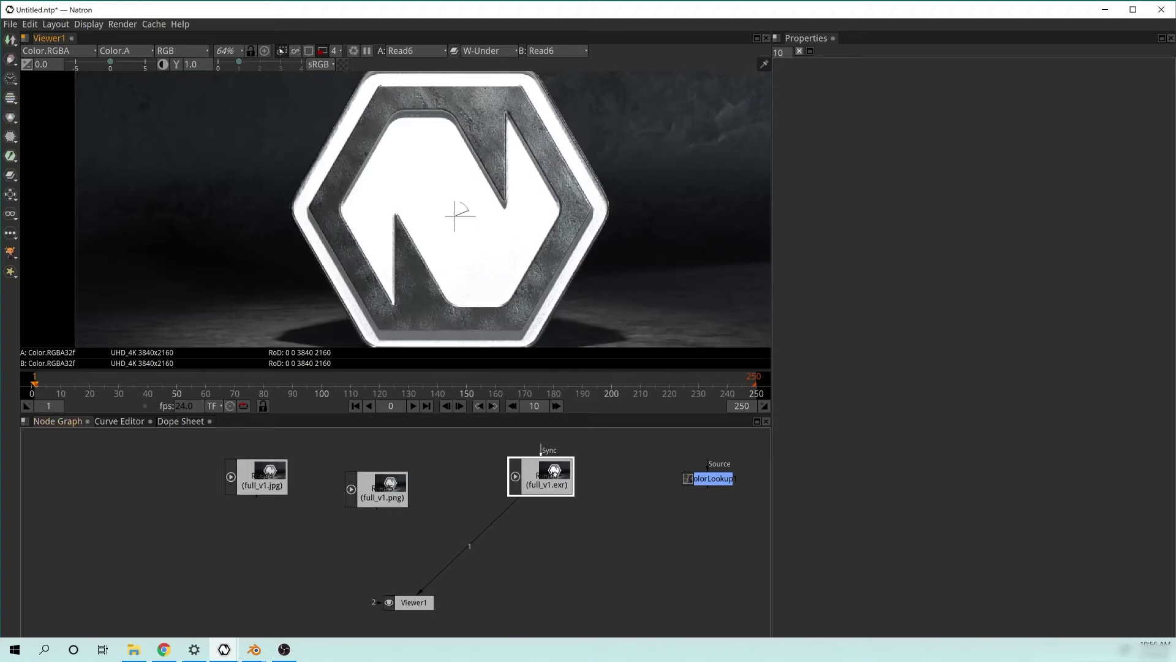
pyautogui.moveTo(527, 457); pyautogui.dragTo(489, 484)
# Line up the JPG, PNG and EXR read nodes in the Node Graph
pyautogui.click(381, 491)
pyautogui.moveTo(263, 484); pyautogui.dragTo(237, 488)
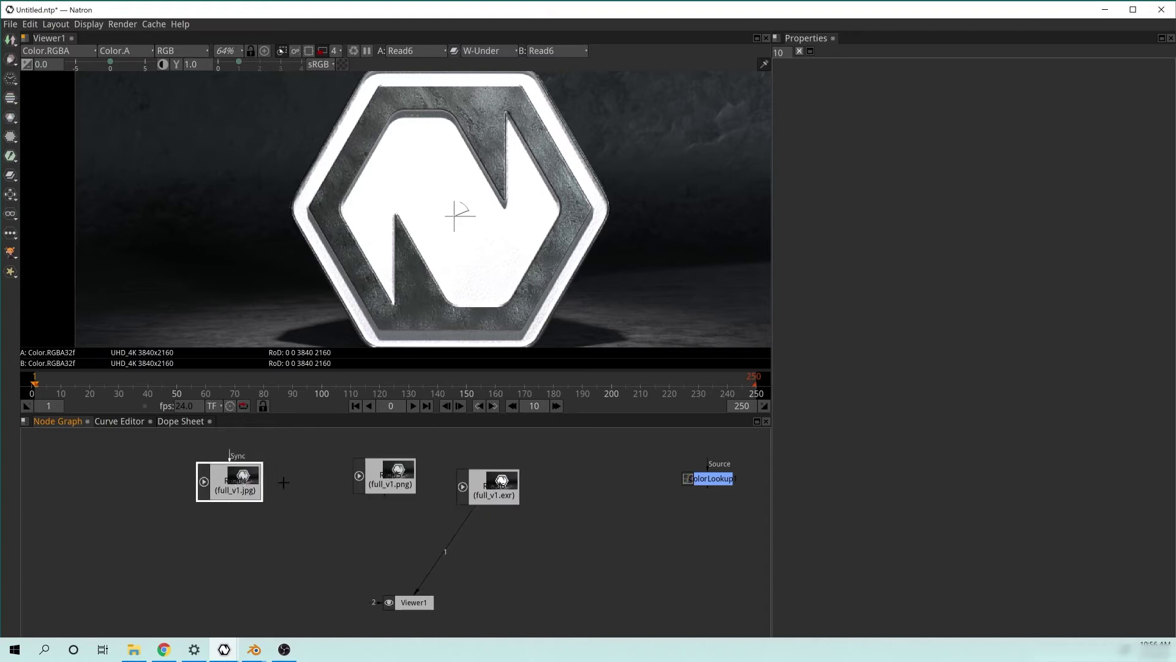
pyautogui.moveTo(381, 492); pyautogui.dragTo(354, 484)
pyautogui.moveTo(488, 488)
pyautogui.mouseDown()
pyautogui.moveTo(469, 484)
pyautogui.moveTo(487, 483)
pyautogui.mouseUp()
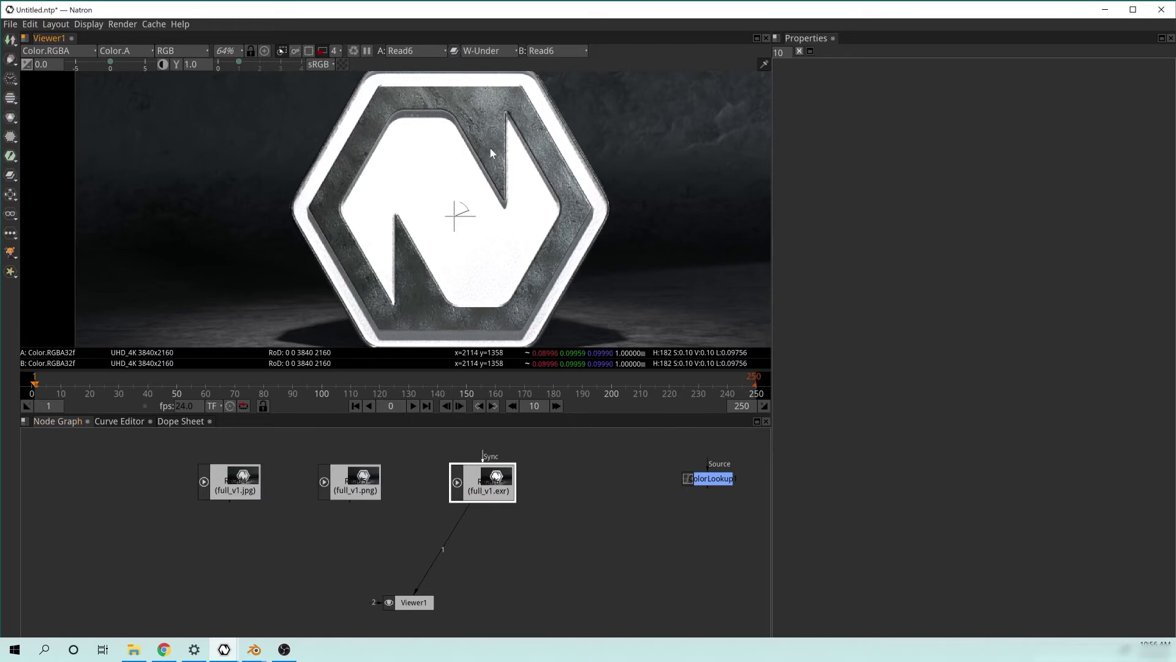
# Zoom in and out on the render, then select the full_v1.exr read node
pyautogui.scroll(2, 597, 92)
pyautogui.scroll(1, 480, 265)
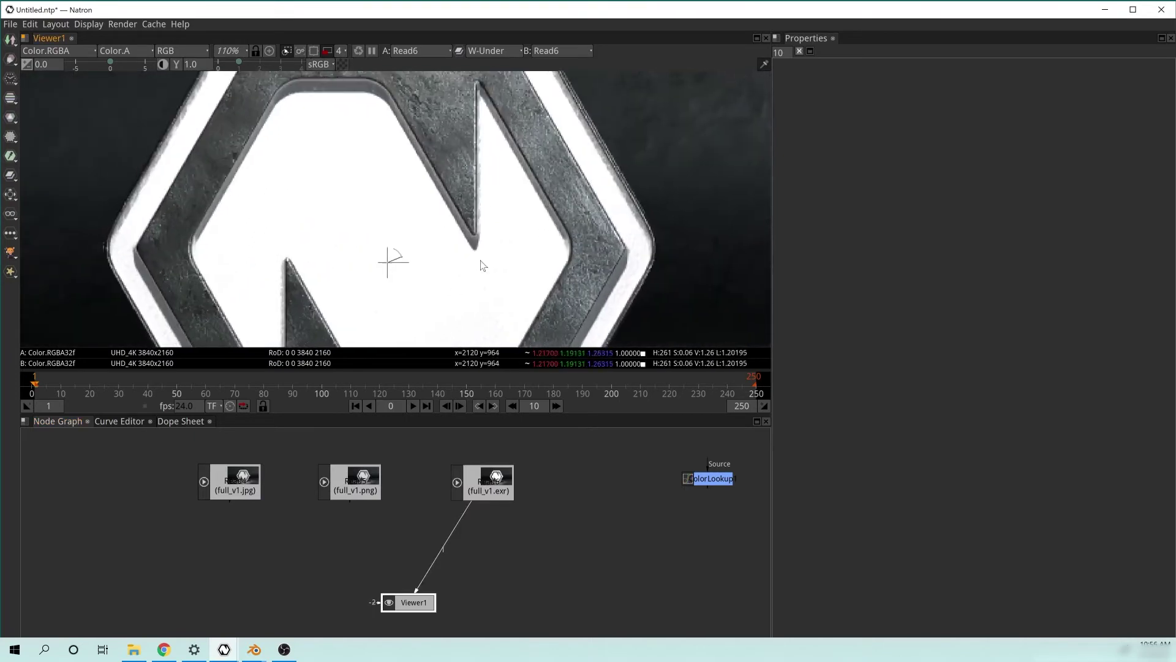
pyautogui.scroll(-1, 452, 241)
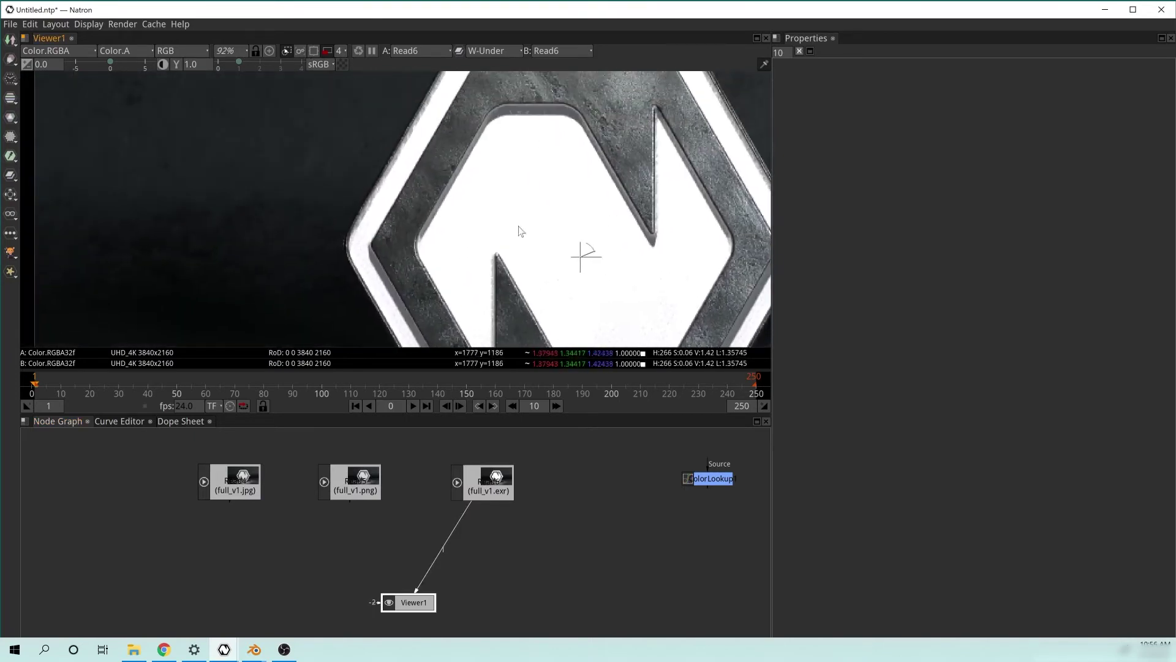
pyautogui.scroll(-1, 525, 241)
pyautogui.scroll(1, 514, 153)
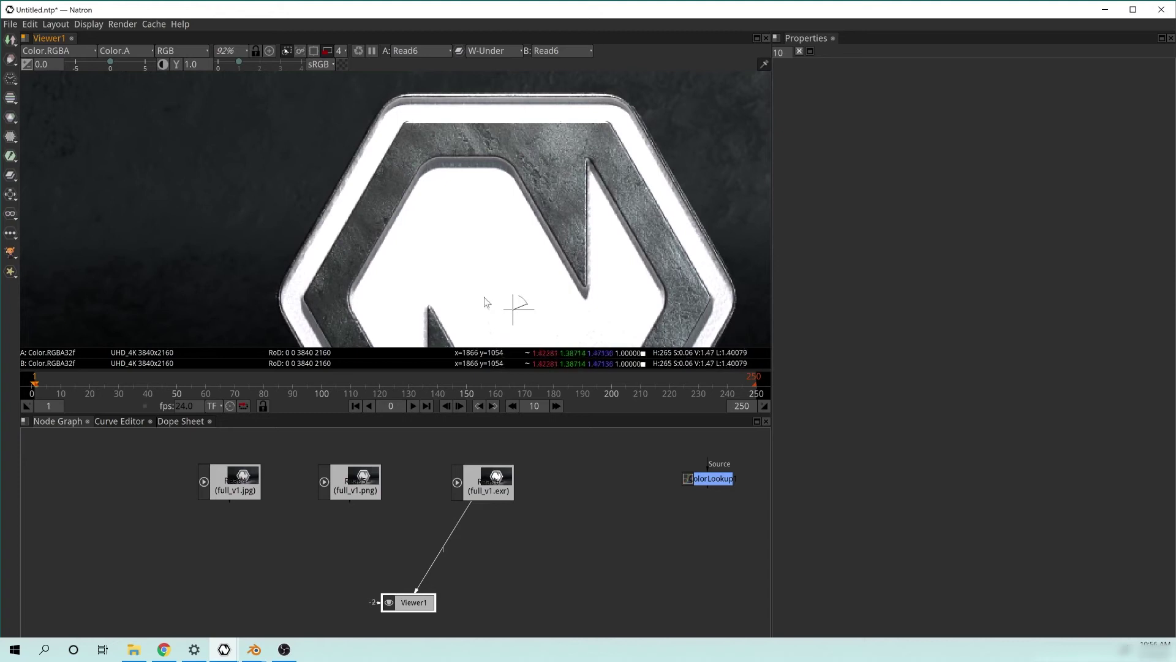
pyautogui.scroll(-1, 486, 301)
pyautogui.scroll(1, 433, 231)
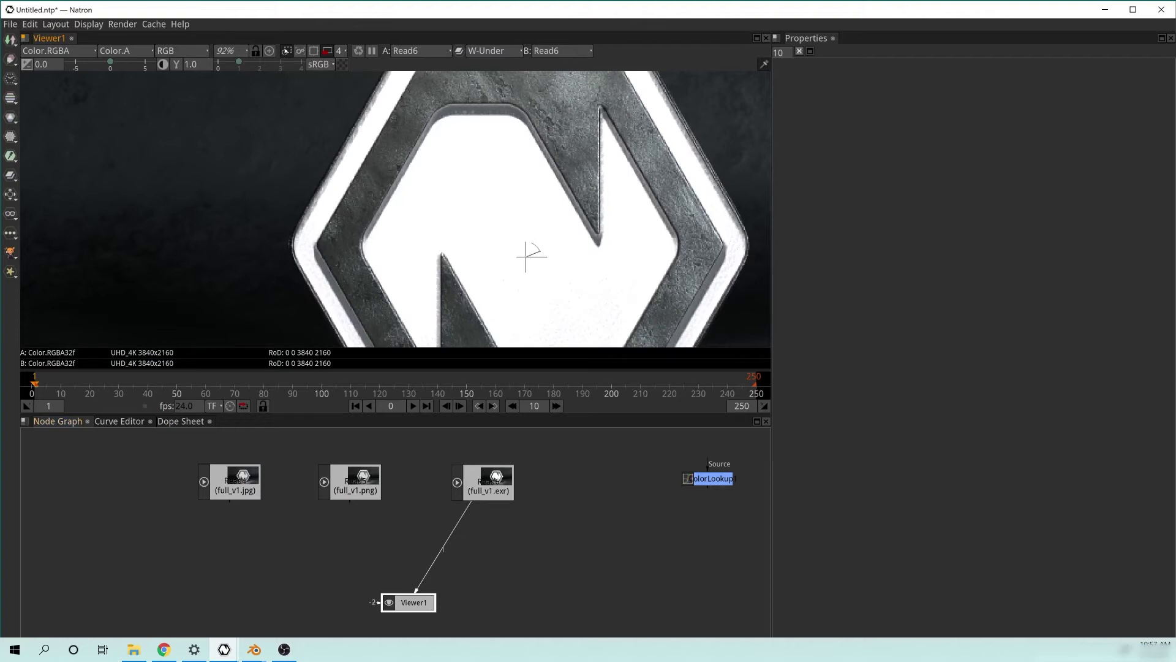
pyautogui.scroll(-1, 552, 276)
pyautogui.scroll(1, 643, 177)
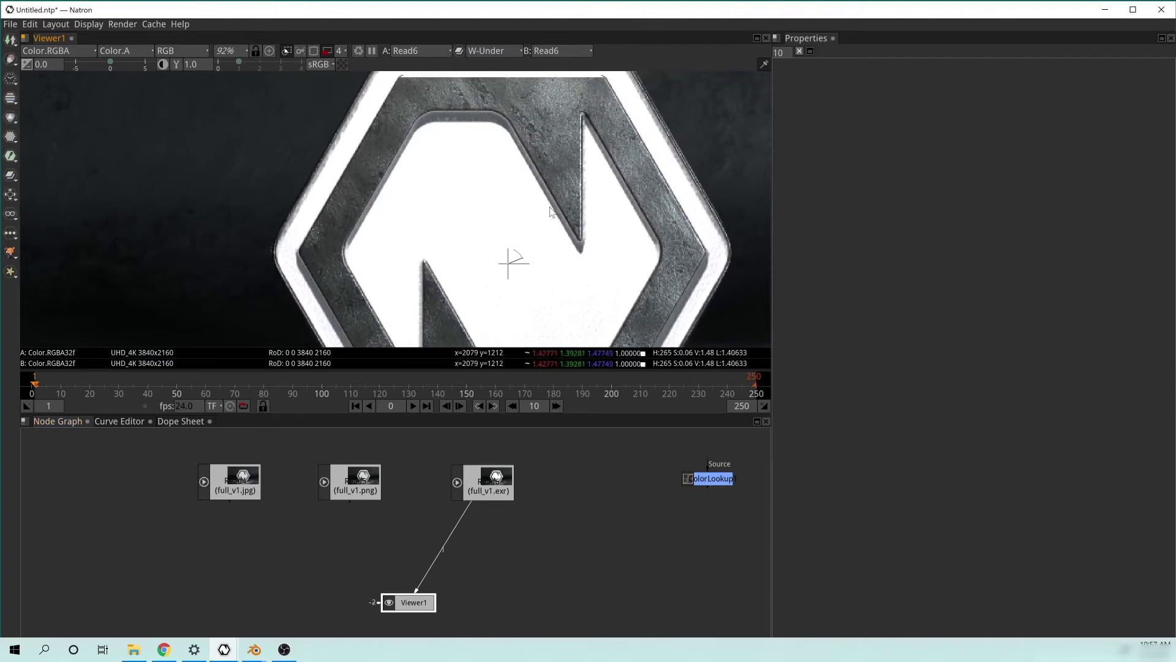
pyautogui.click(506, 488)
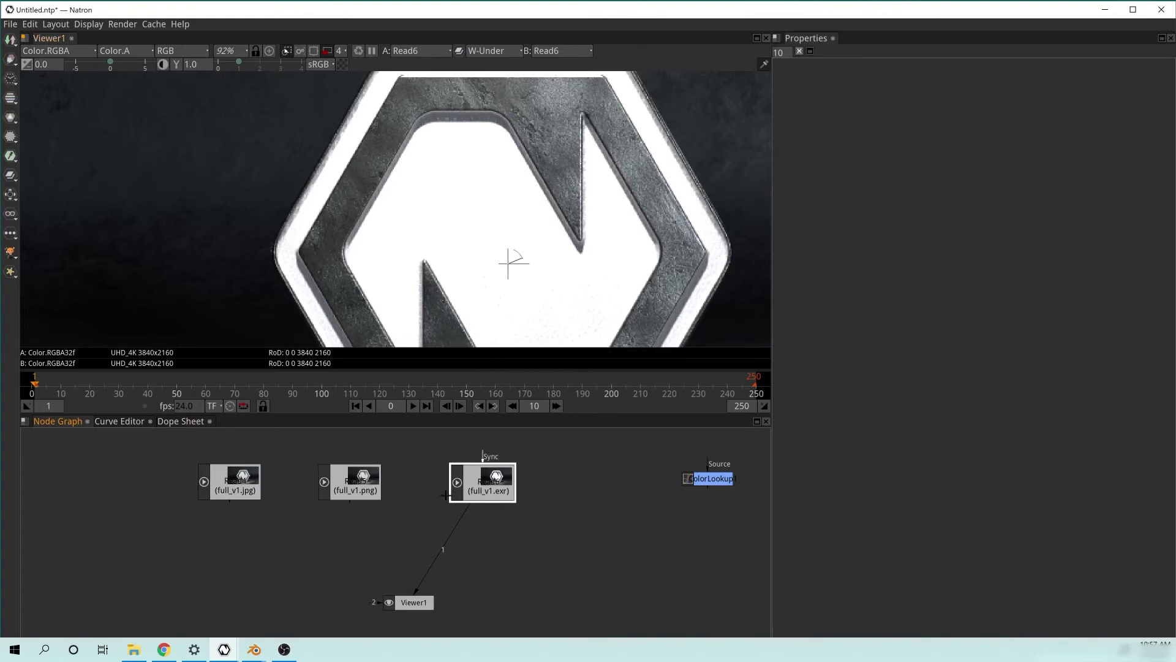
pyautogui.moveTo(446, 495)
pyautogui.mouseDown()
pyautogui.moveTo(424, 494)
pyautogui.moveTo(447, 493)
pyautogui.mouseUp()
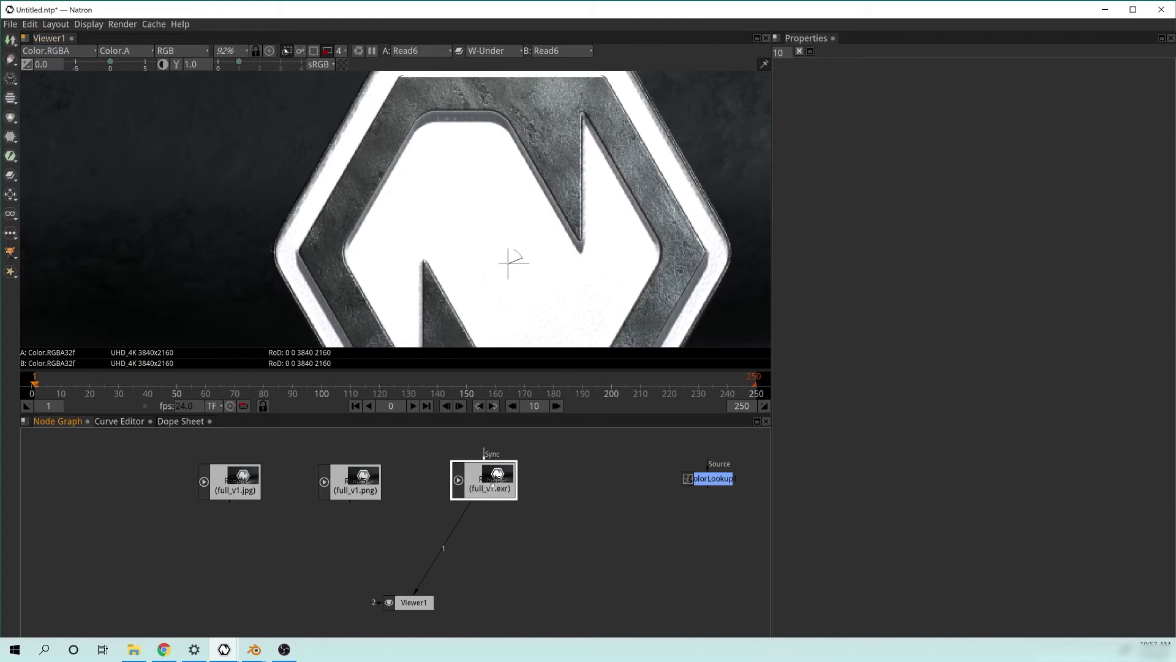
# Add a Grade node after the full_v1.exr read from the Color menu
pyautogui.click(10, 120)
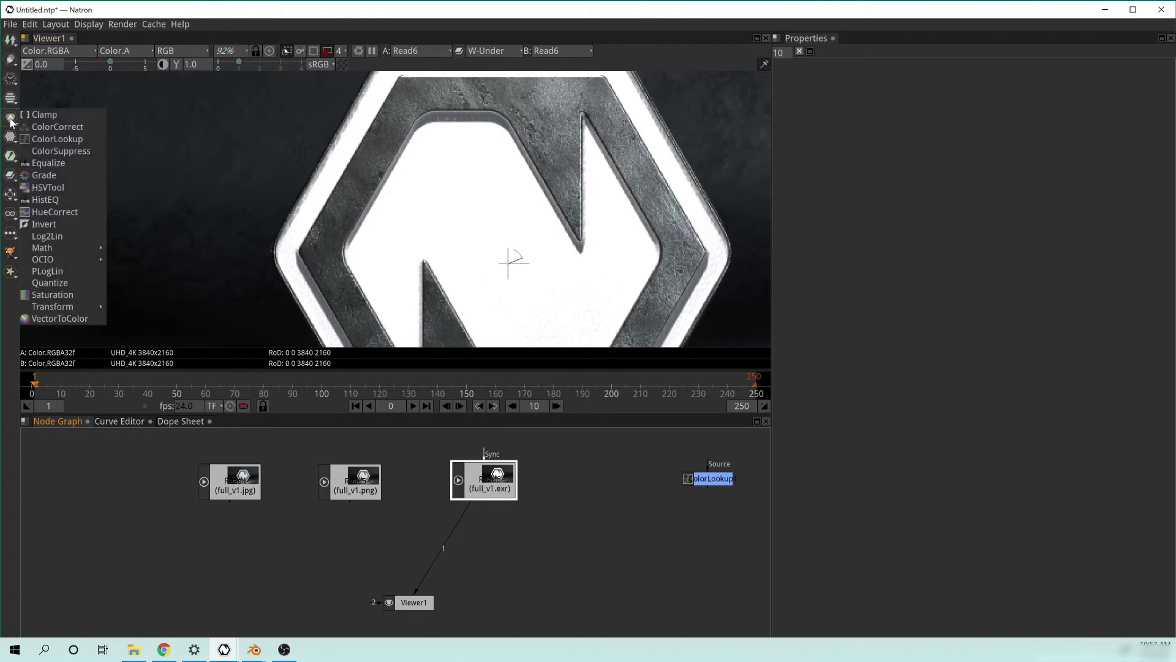
pyautogui.click(29, 178)
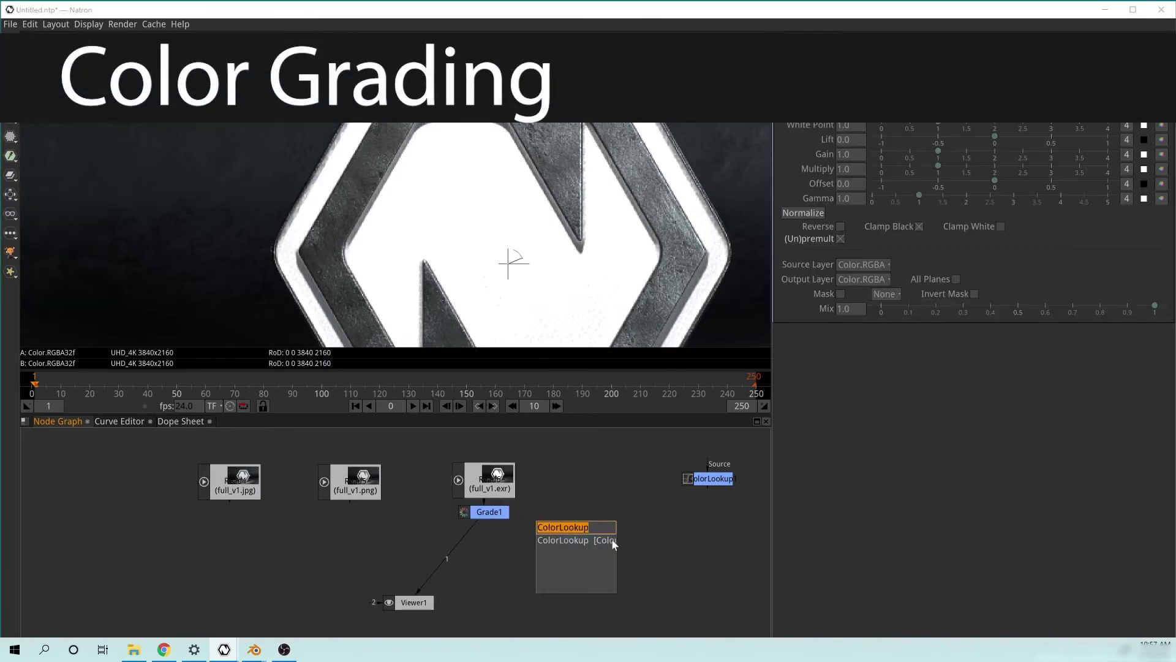
pyautogui.write('gra')
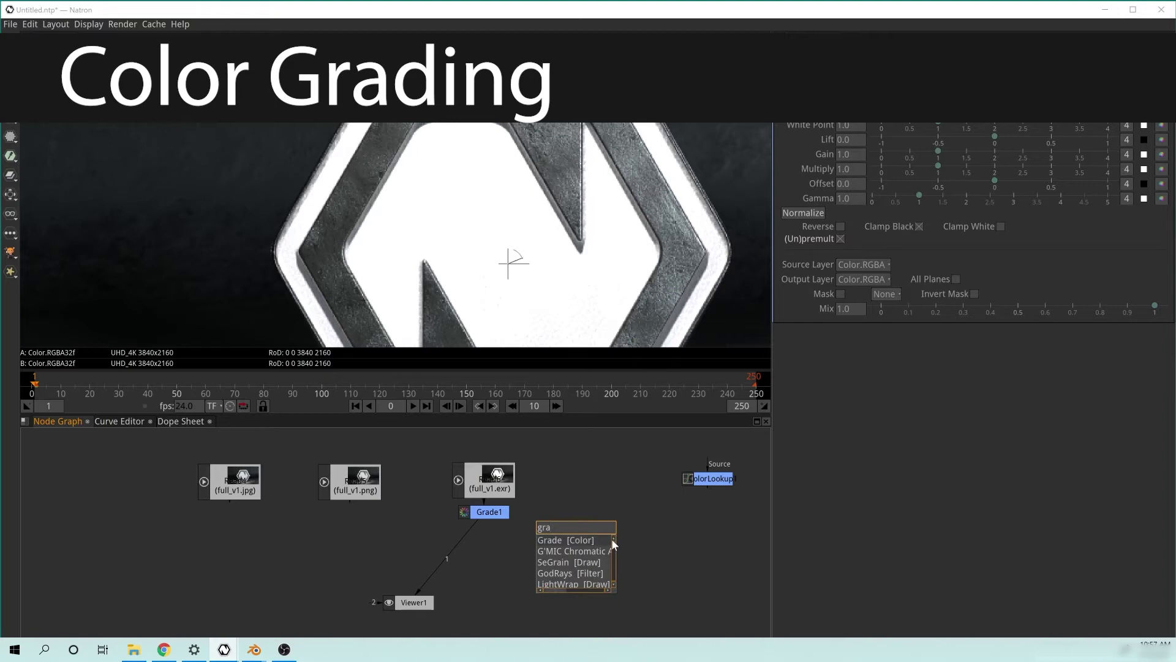
pyautogui.press('Escape')
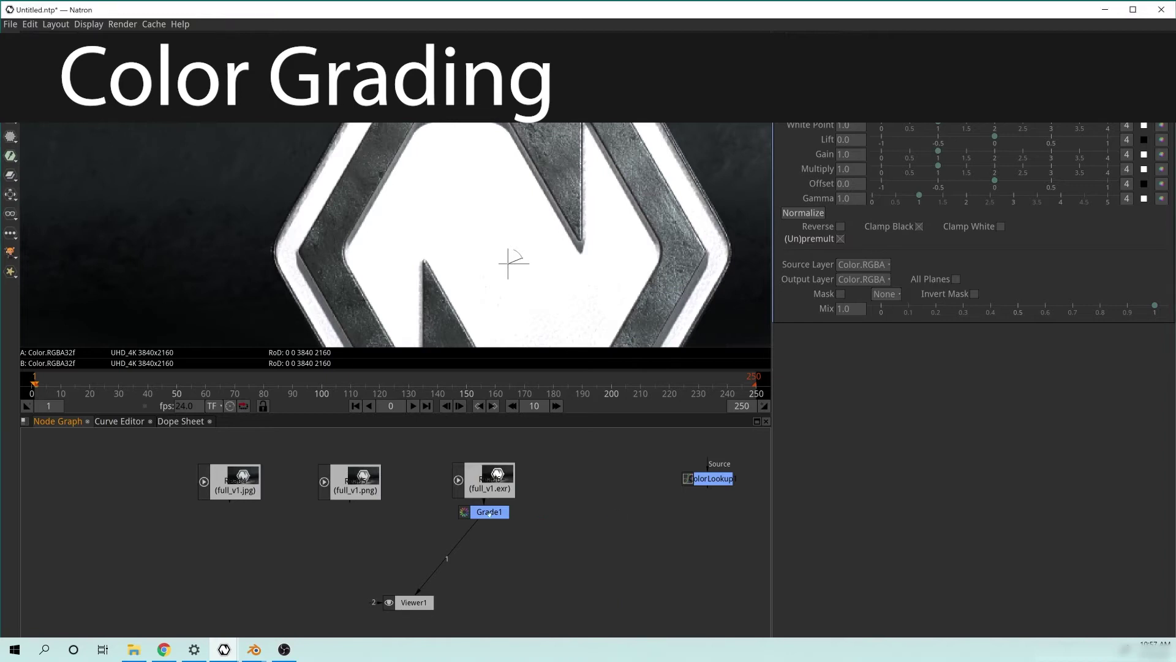
pyautogui.click(490, 512)
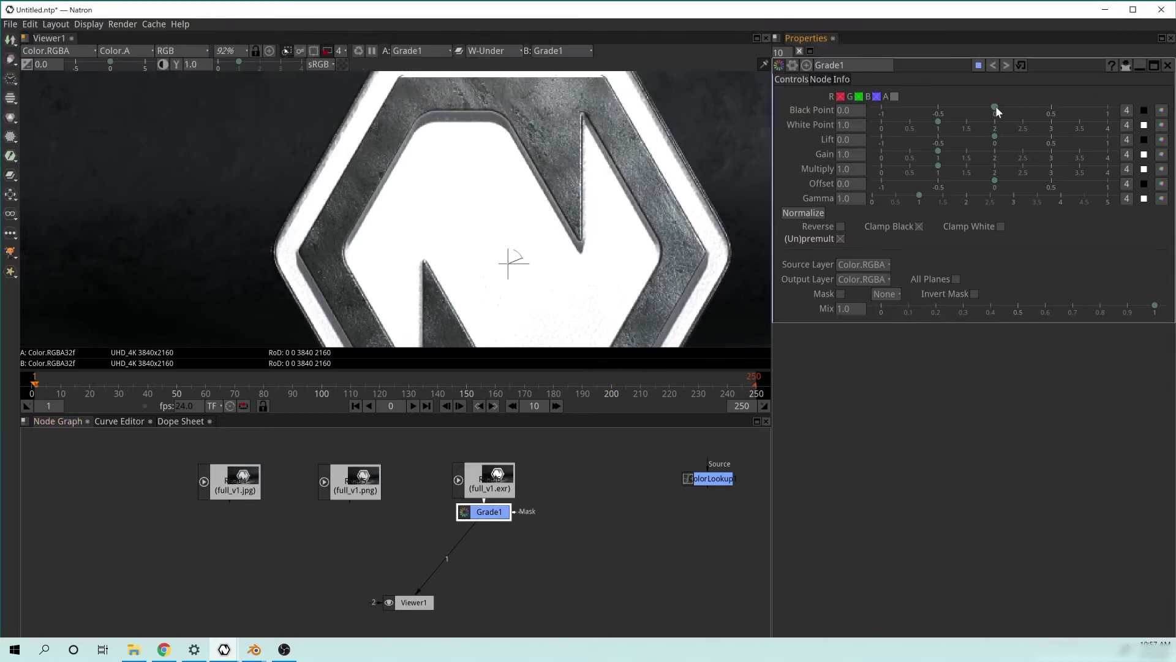
# Push Grade1's sliders for contrast: White Point 1.981, Gain 1.115, Gamma 1.629
pyautogui.click(993, 109)
pyautogui.moveTo(993, 109); pyautogui.dragTo(970, 122)
pyautogui.click(947, 121)
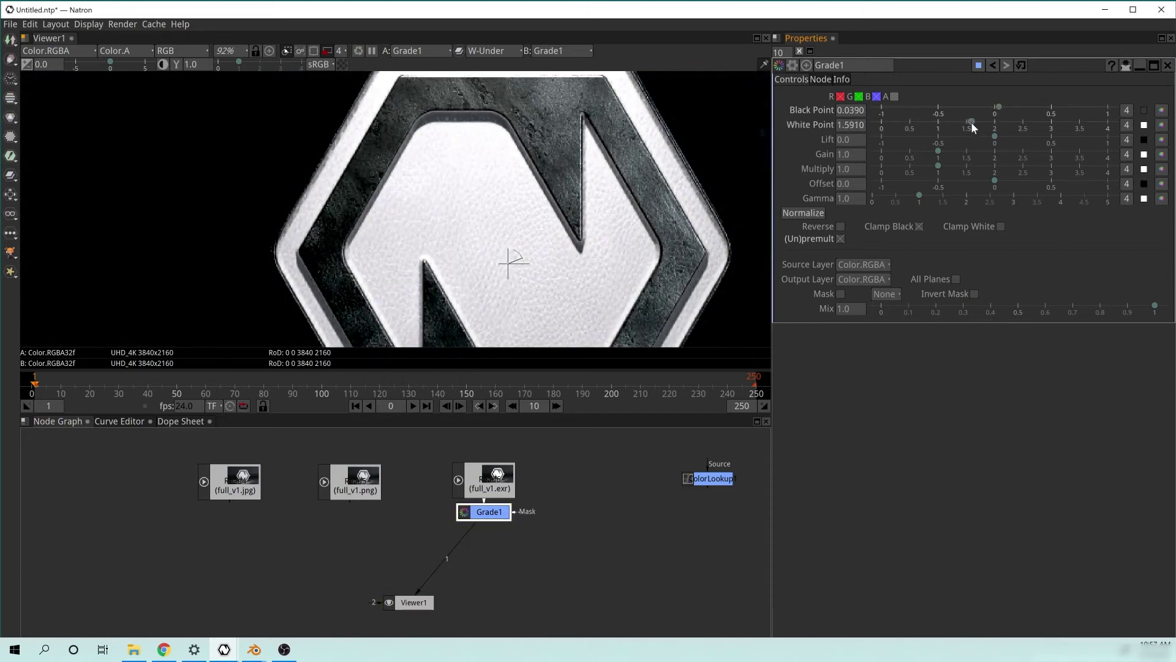
pyautogui.moveTo(482, 161); pyautogui.dragTo(468, 199)
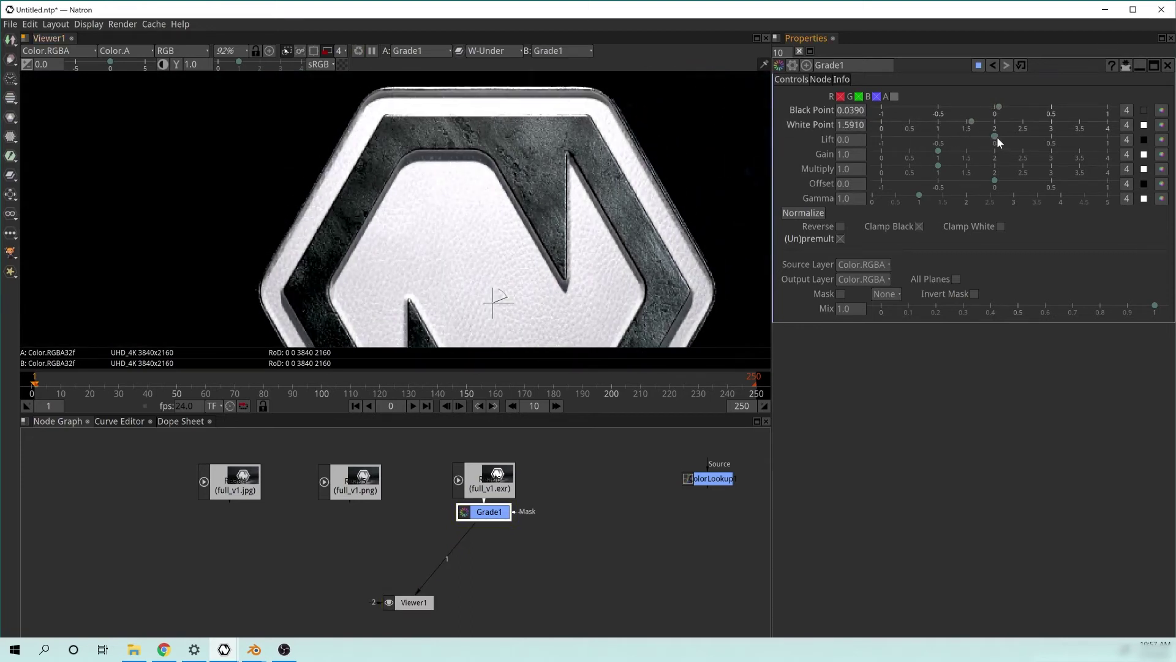
pyautogui.moveTo(994, 137); pyautogui.dragTo(922, 163)
pyautogui.scroll(-3, 531, 287)
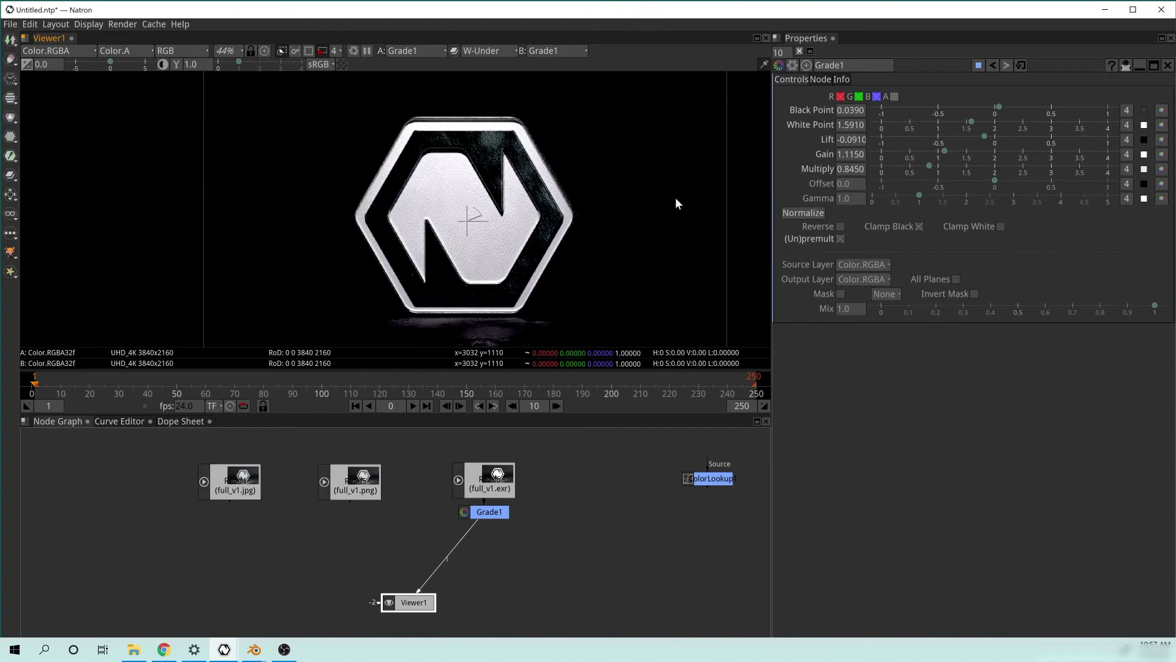
pyautogui.moveTo(939, 168); pyautogui.dragTo(948, 196)
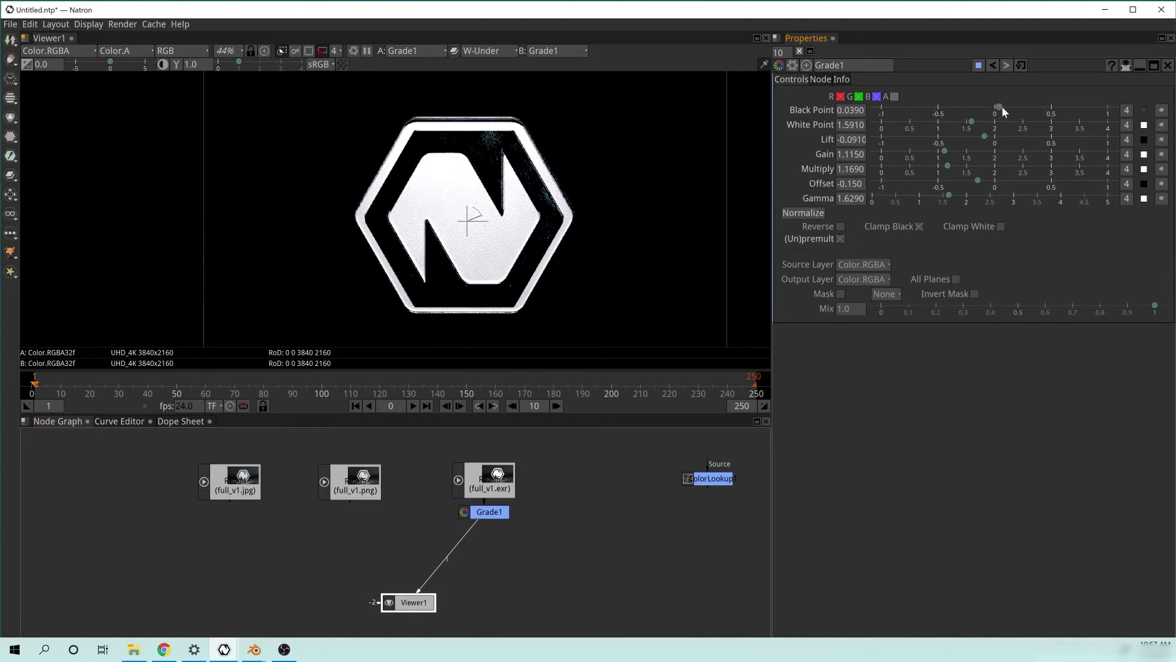
pyautogui.moveTo(1000, 106); pyautogui.dragTo(940, 165)
pyautogui.moveTo(488, 512); pyautogui.dragTo(484, 521)
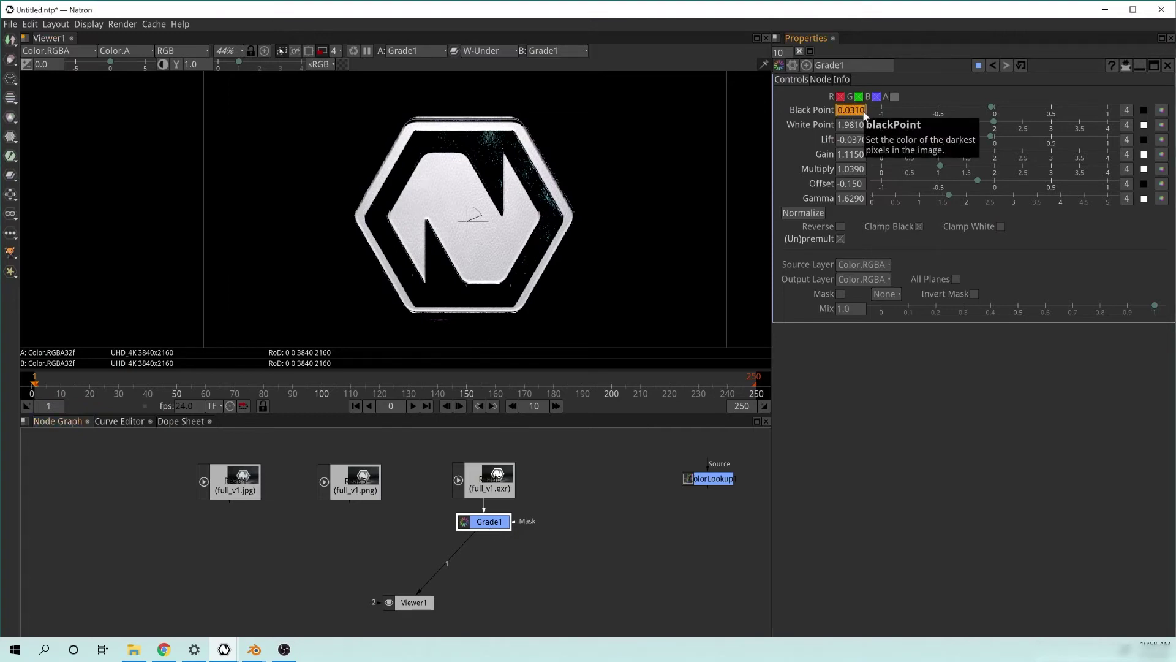
# Set Grade1's Black Point to -0.019 and White Point to 1.751
pyautogui.press('BackSpace')
pyautogui.click(859, 124)
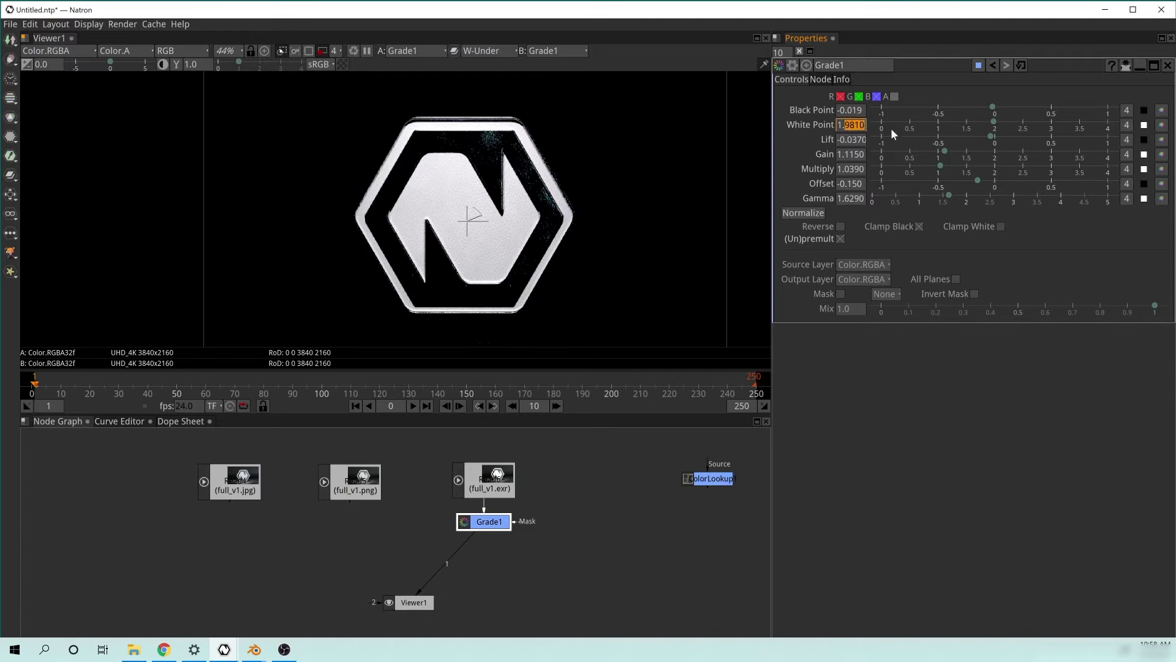
pyautogui.write('75')
pyautogui.press('Return')
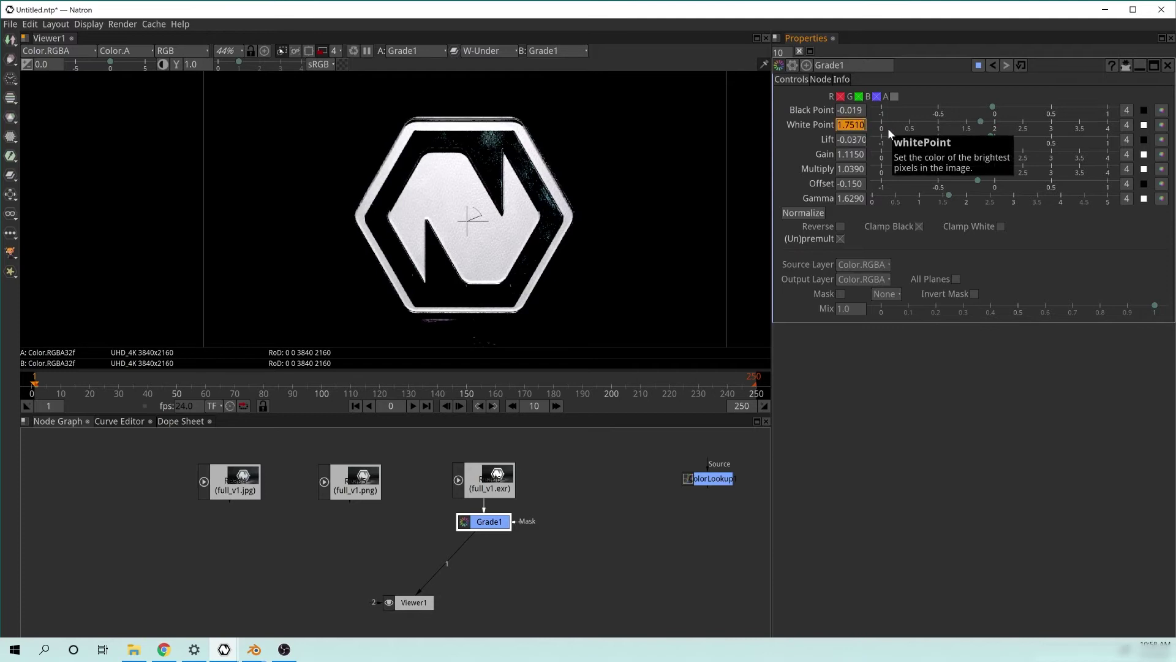
# Reset Grade1's Lift, Gain, Multiply, Offset and Gamma to their defaults
pyautogui.rightClick(846, 138)
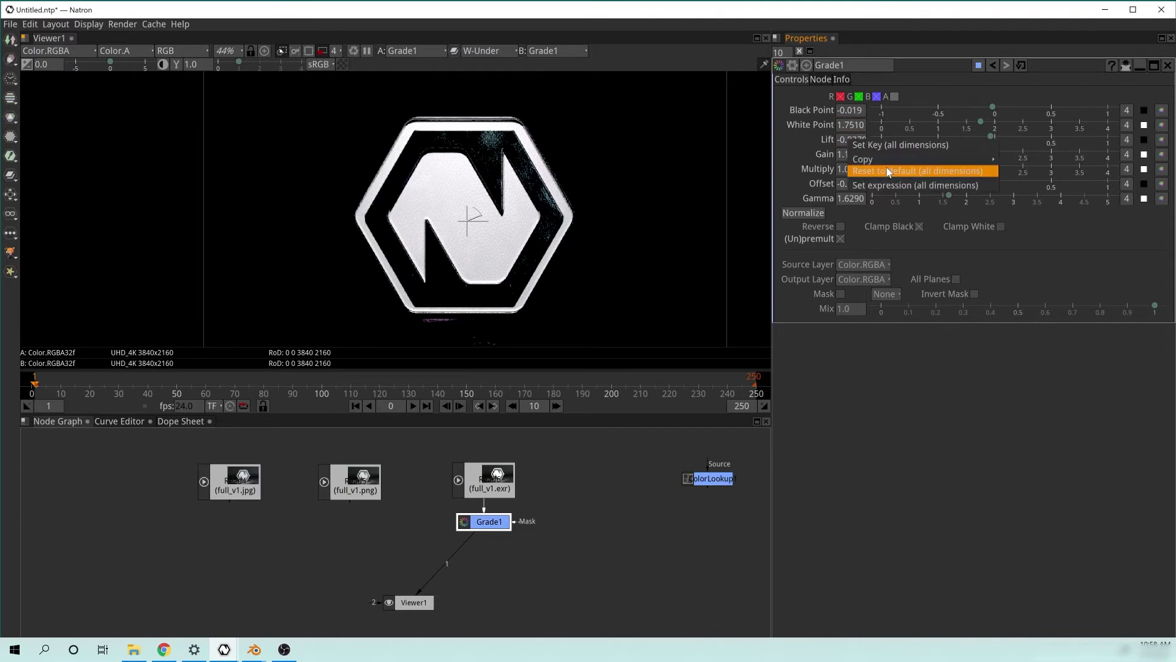
pyautogui.click(887, 168)
pyautogui.rightClick(851, 154)
pyautogui.click(873, 187)
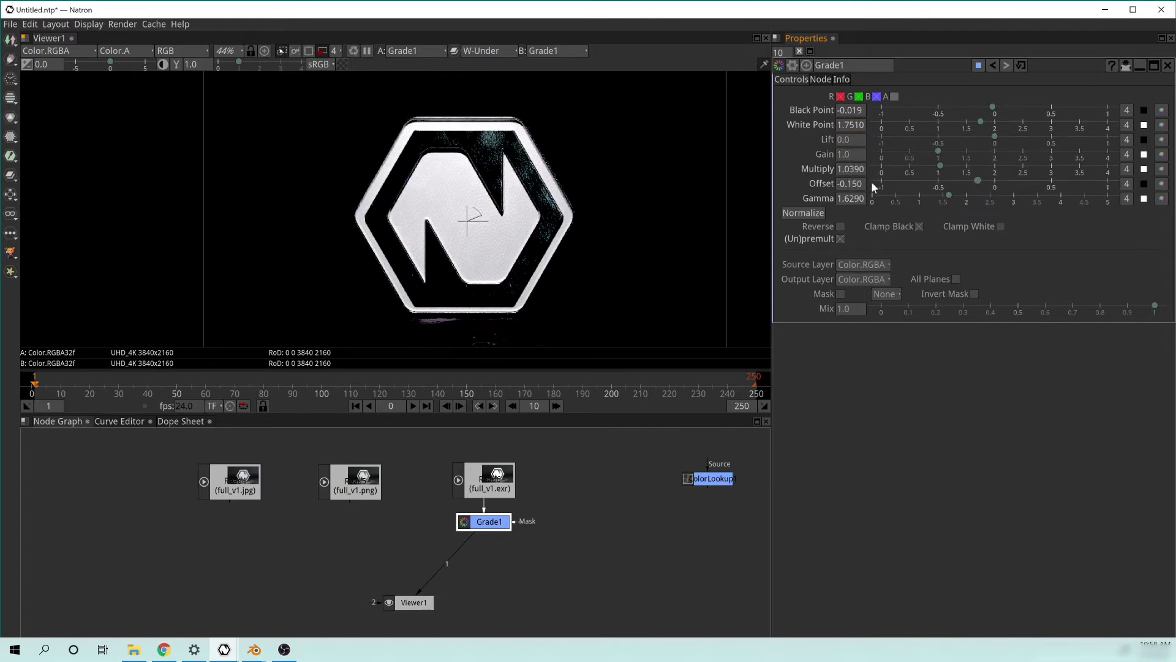
pyautogui.rightClick(850, 167)
pyautogui.click(876, 200)
pyautogui.rightClick(852, 183)
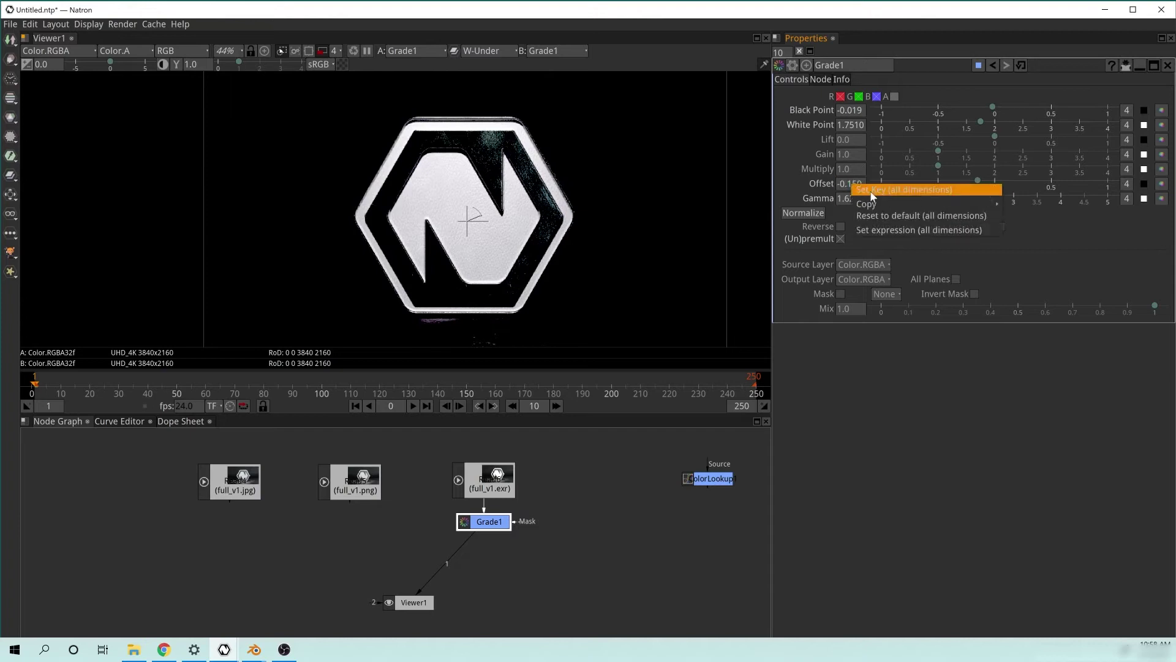
pyautogui.click(875, 211)
pyautogui.rightClick(859, 195)
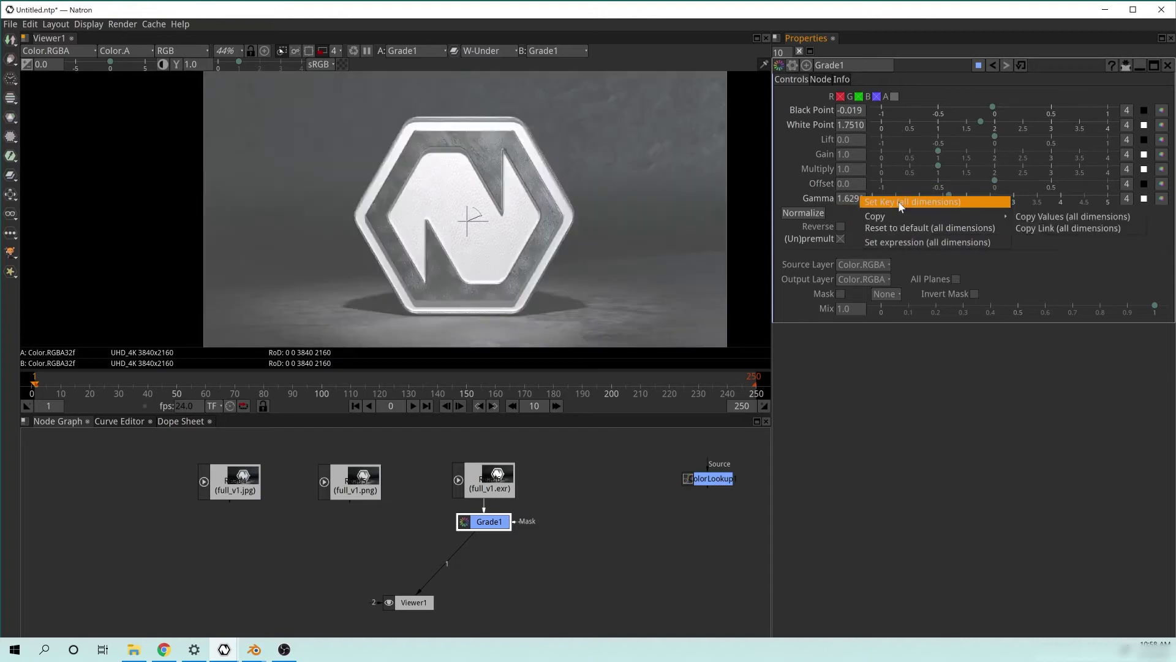
pyautogui.click(902, 230)
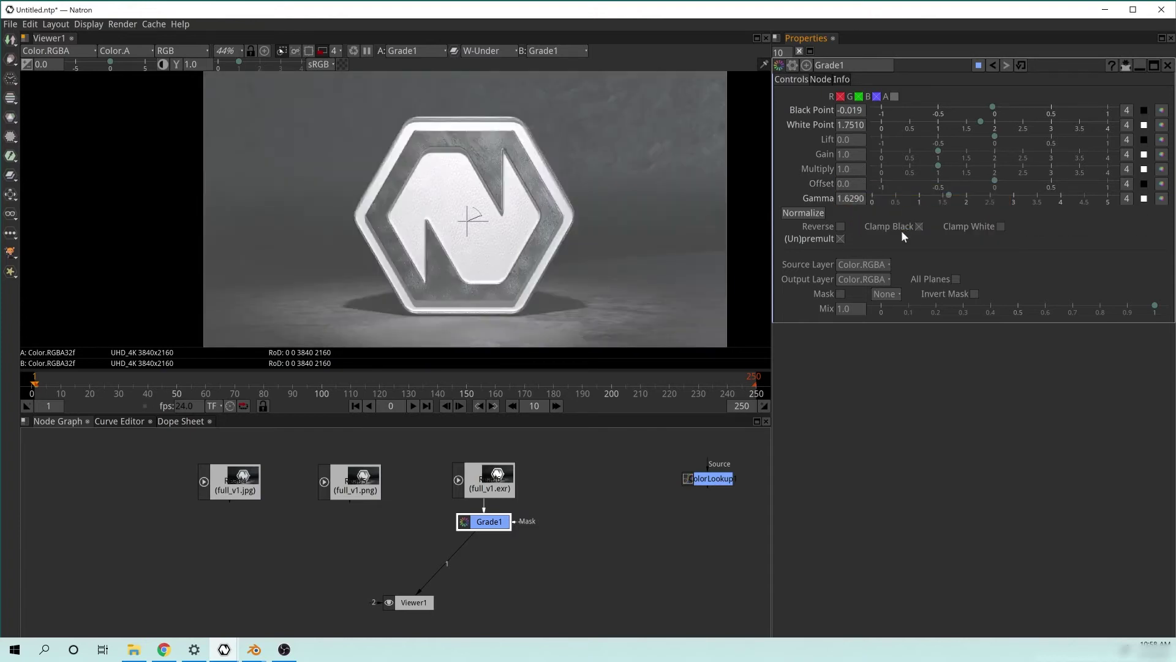
pyautogui.scroll(2, 521, 218)
pyautogui.click(561, 229)
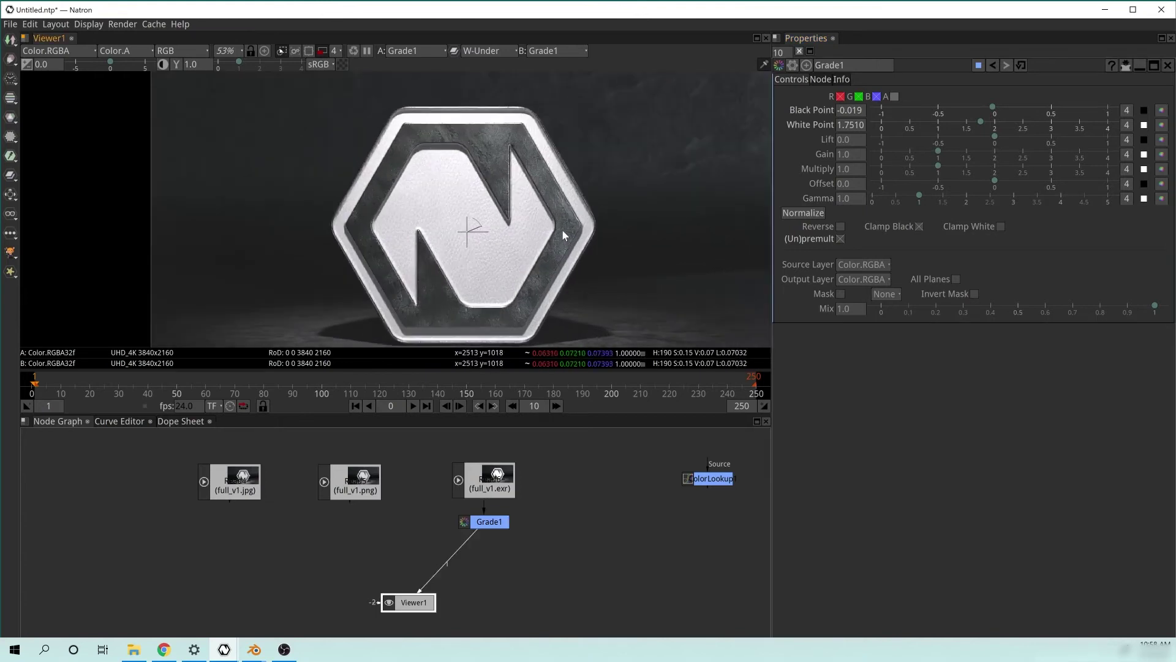
# Zoom and pan over the graded logo's edges, then bring up the node search box
pyautogui.moveTo(542, 164); pyautogui.dragTo(443, 170)
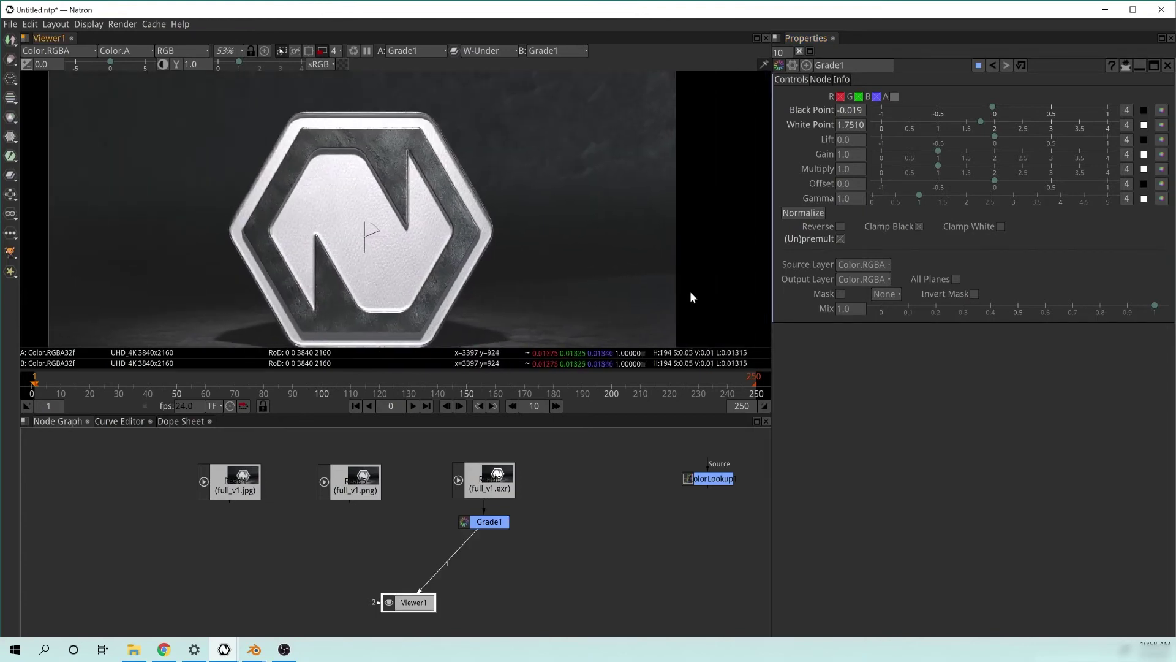
pyautogui.moveTo(332, 179); pyautogui.dragTo(420, 243)
pyautogui.scroll(5, 429, 242)
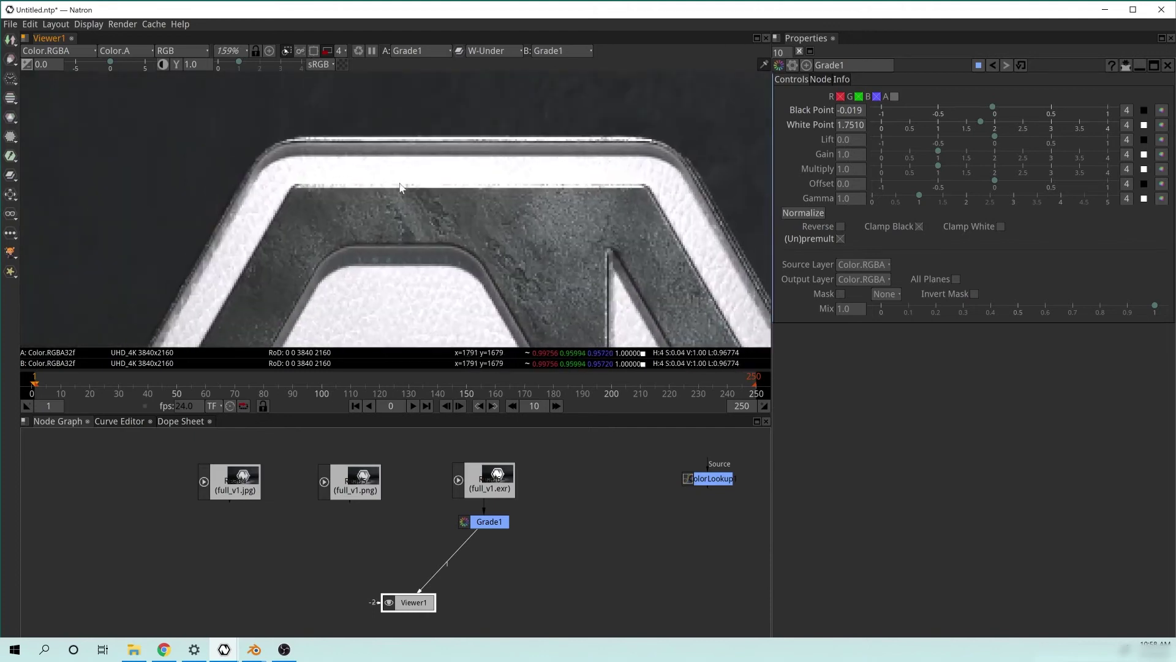
pyautogui.moveTo(594, 212); pyautogui.dragTo(518, 210)
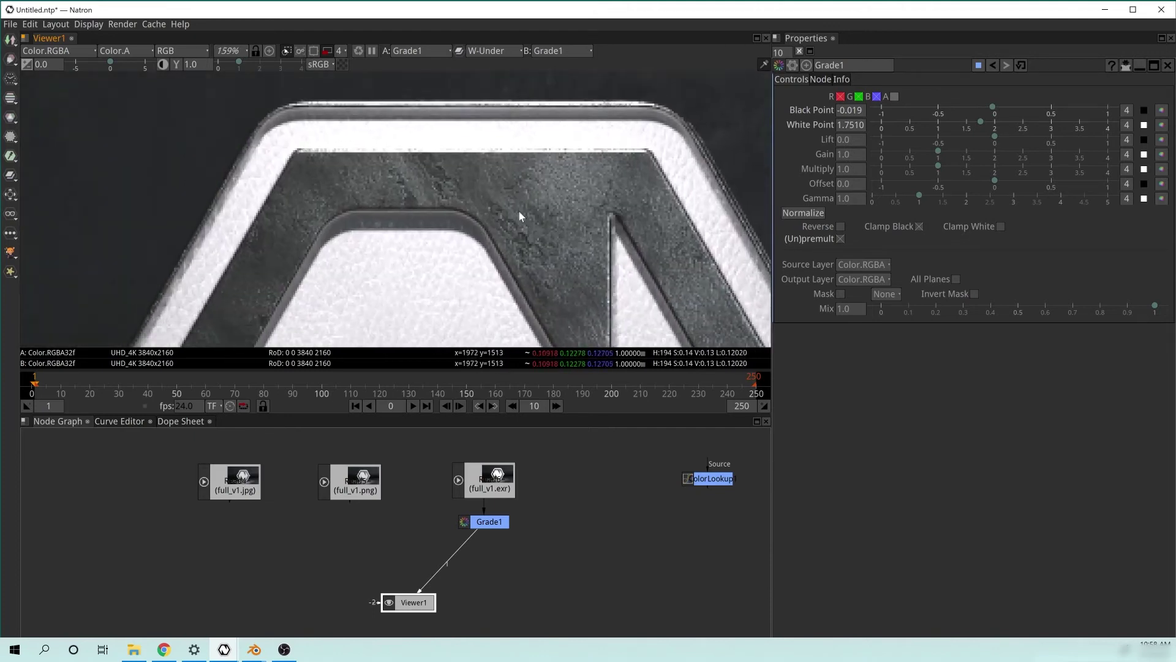
pyautogui.scroll(-5, 528, 239)
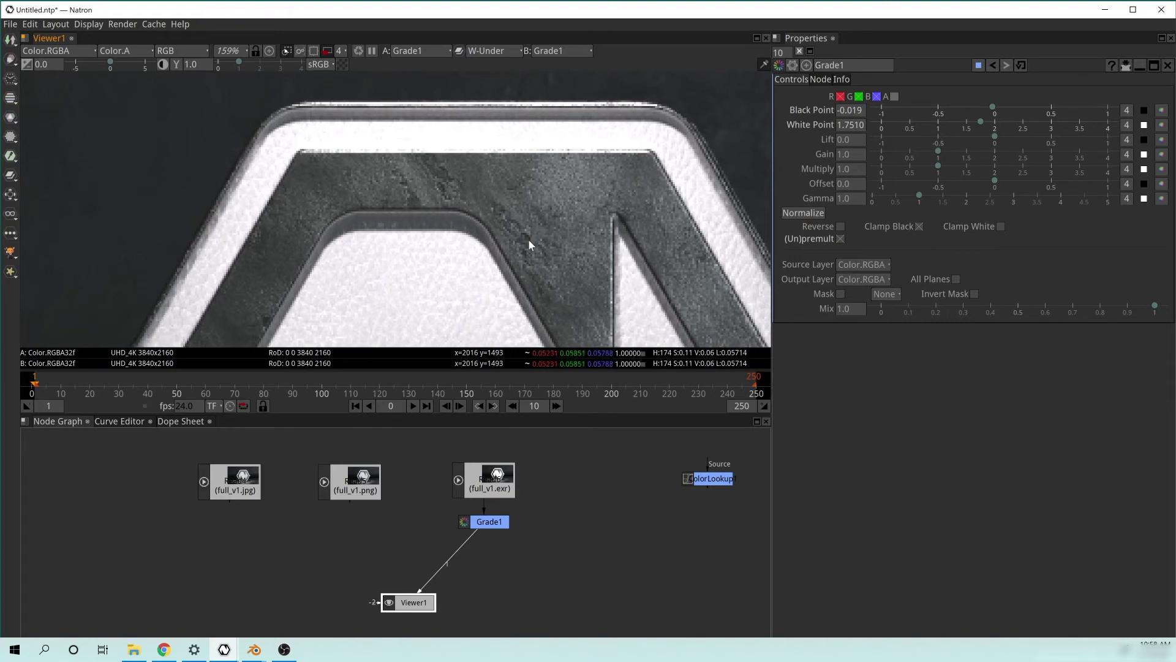
pyautogui.scroll(-3, 547, 157)
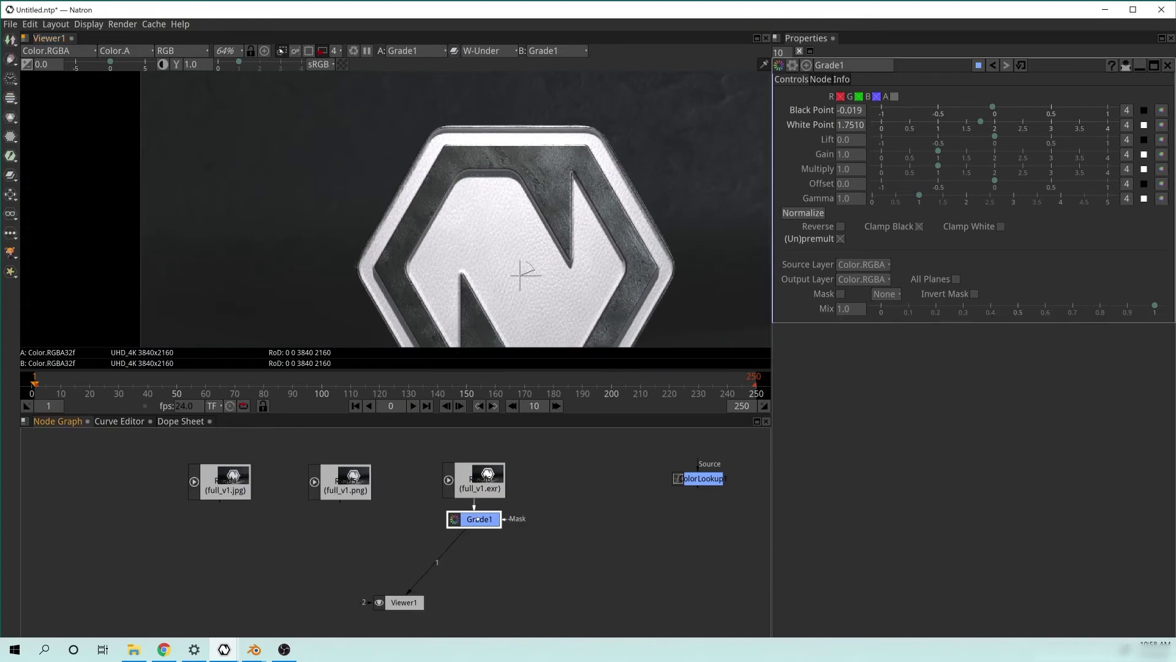
pyautogui.press('Tab')
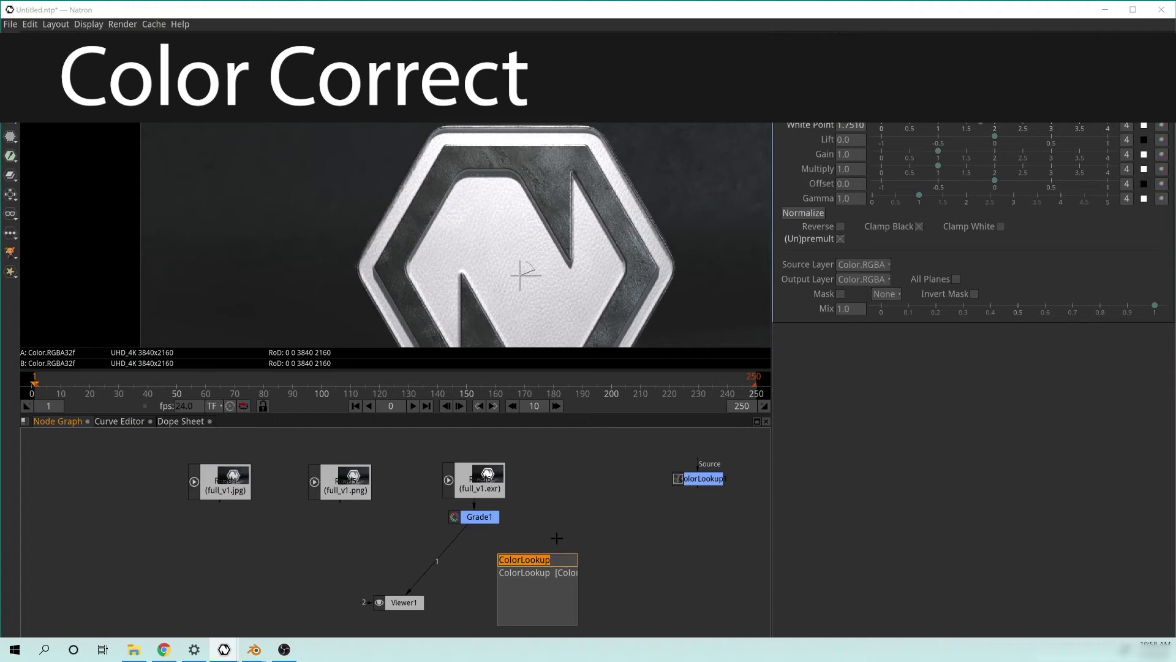
# Create a ColorCorrect node and place it between Grade1 and Viewer1
pyautogui.write('color')
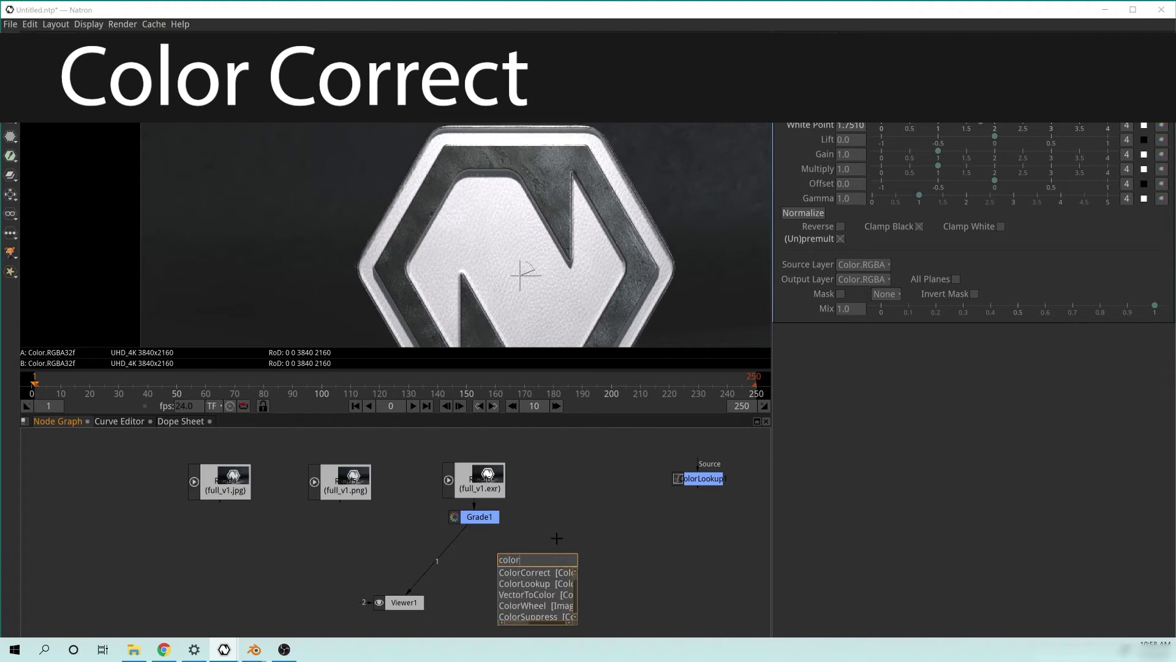
pyautogui.press('Return')
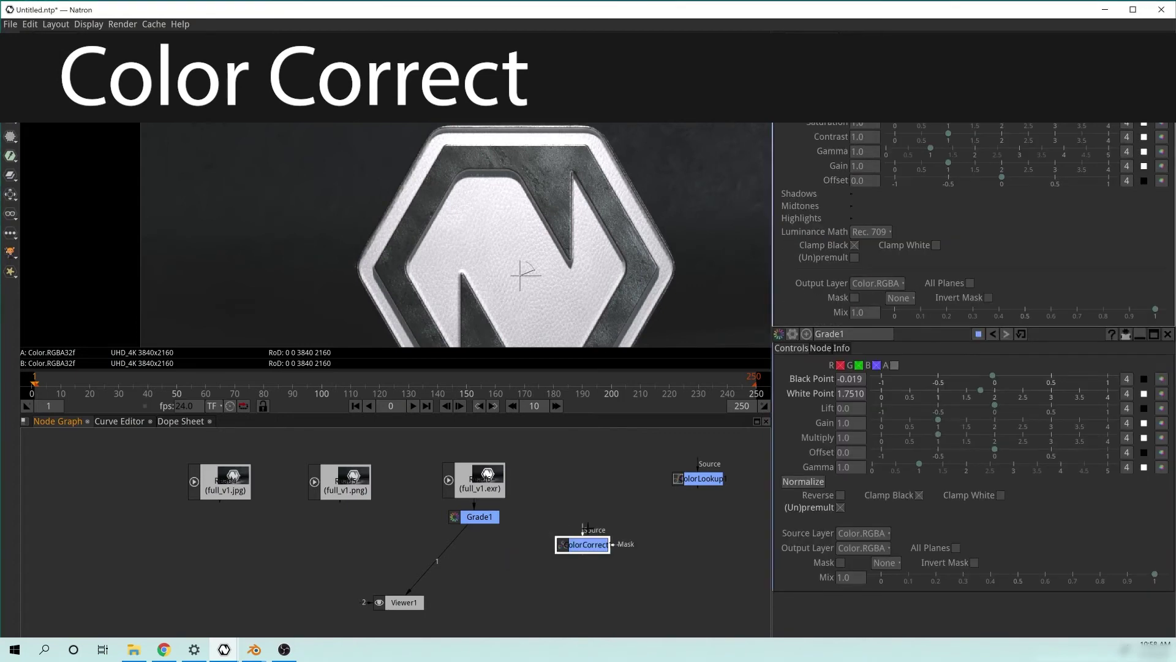
pyautogui.moveTo(585, 532); pyautogui.dragTo(473, 550)
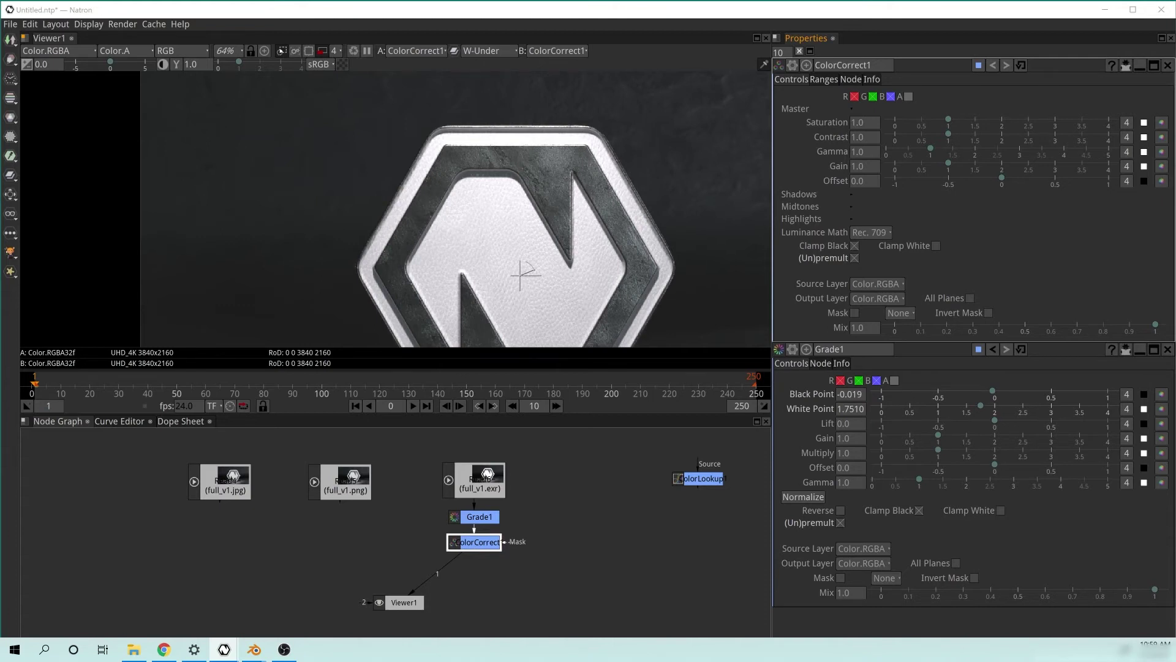
# Inspect the logo's floor in the viewer and expand ColorCorrect1's Shadows section
pyautogui.moveTo(562, 295); pyautogui.dragTo(527, 219)
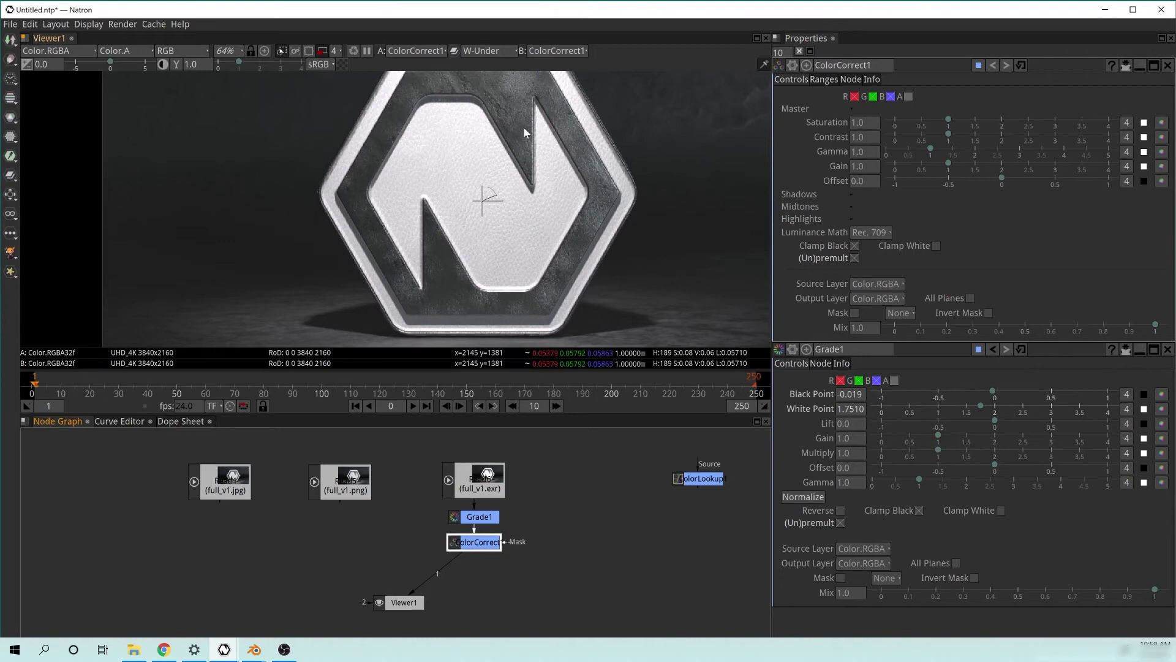
pyautogui.scroll(-4, 512, 137)
pyautogui.moveTo(527, 224); pyautogui.dragTo(501, 236)
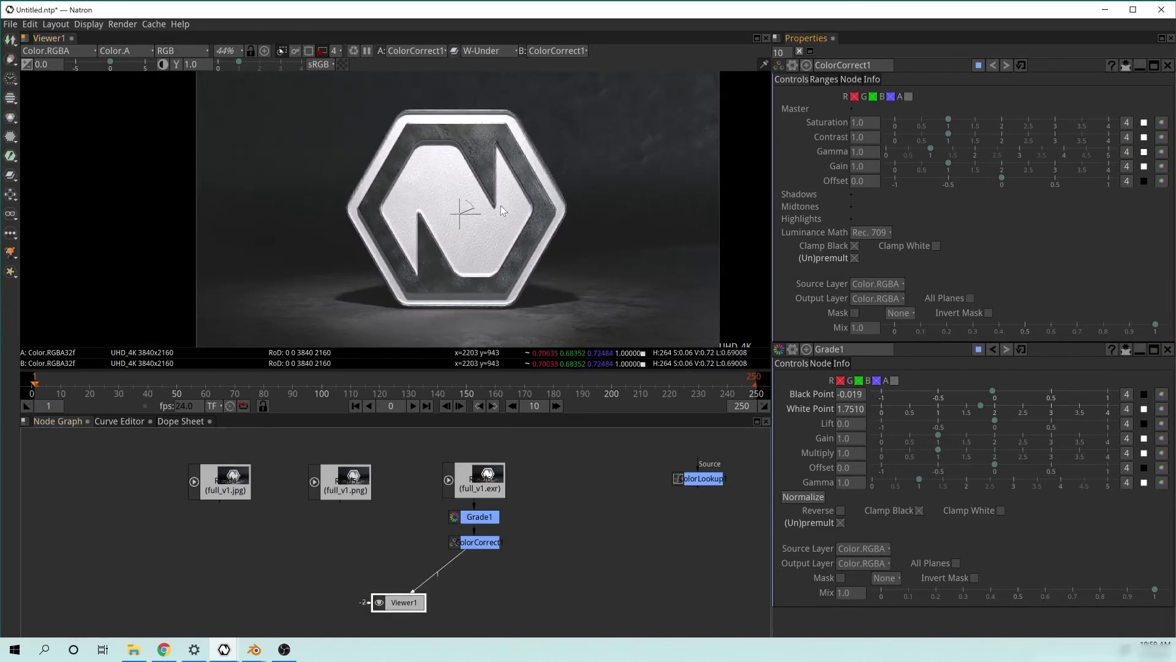
pyautogui.moveTo(501, 205); pyautogui.dragTo(499, 177)
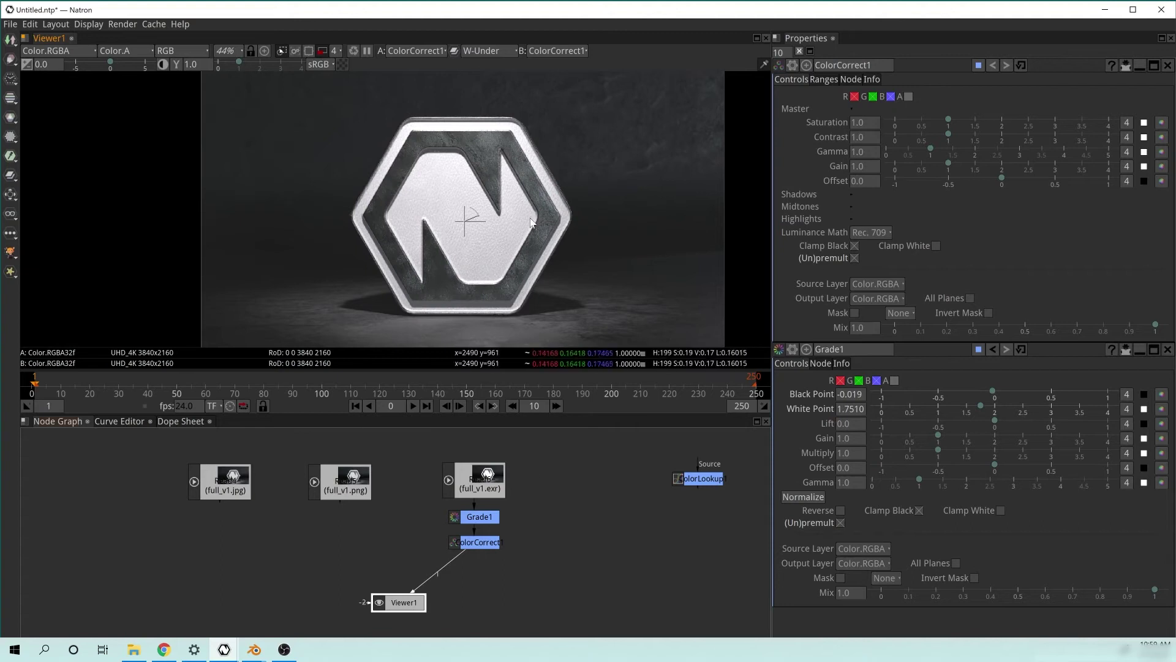
pyautogui.scroll(4, 452, 238)
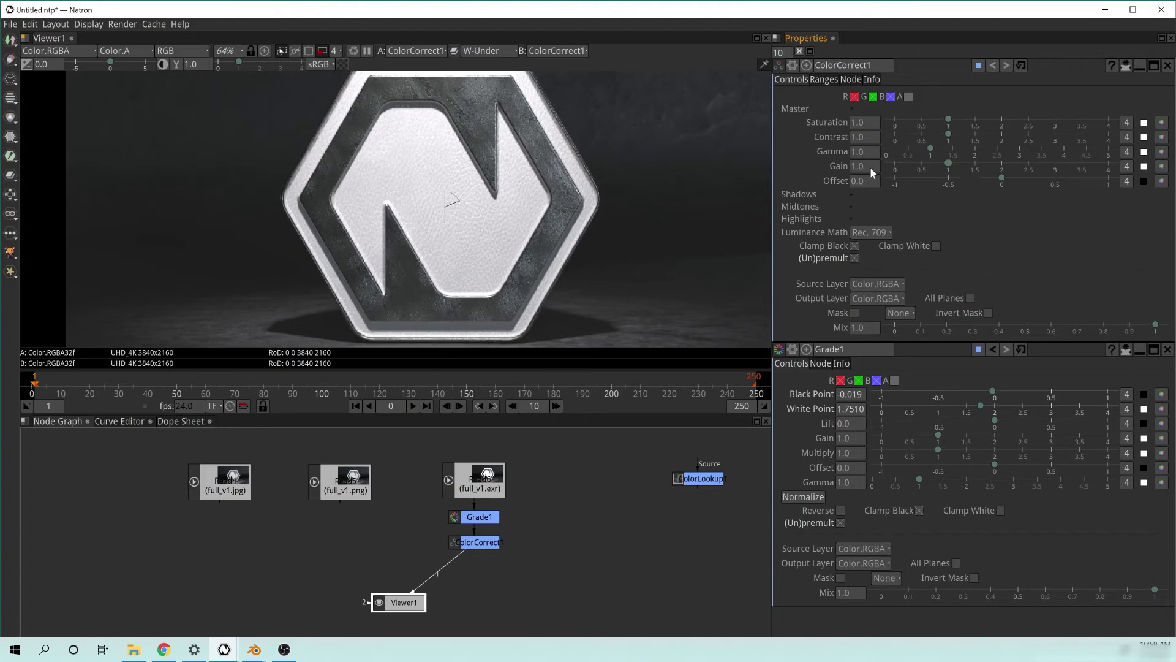
pyautogui.click(851, 194)
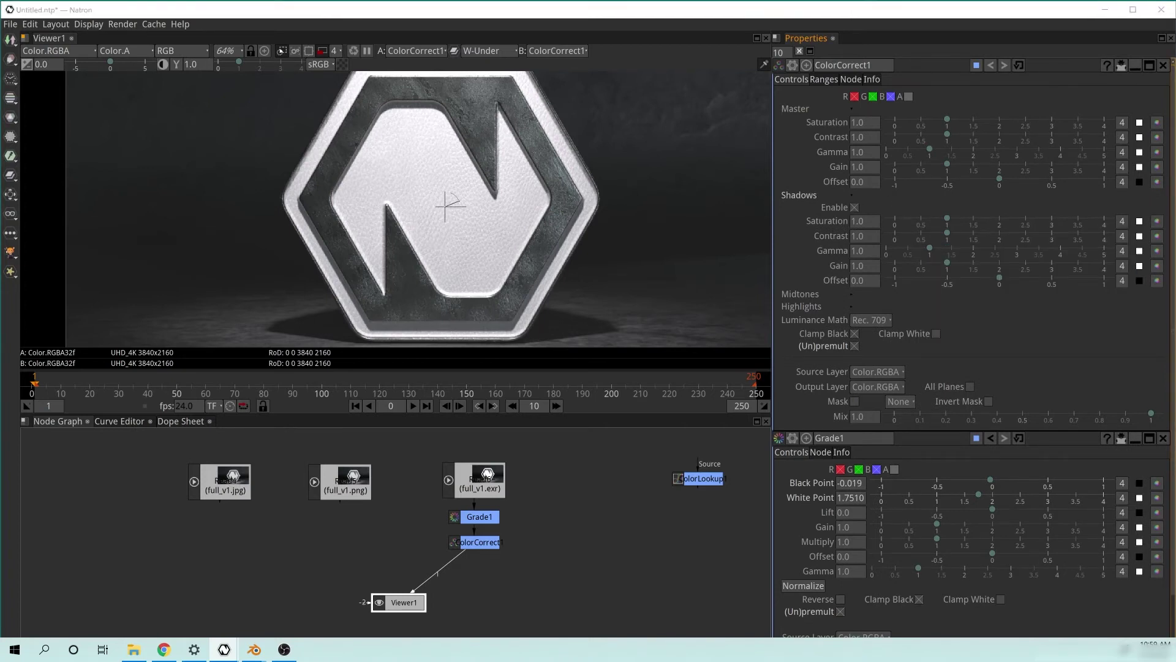
# Set ColorCorrect1's Shadows Contrast to 1.282
pyautogui.click(637, 175)
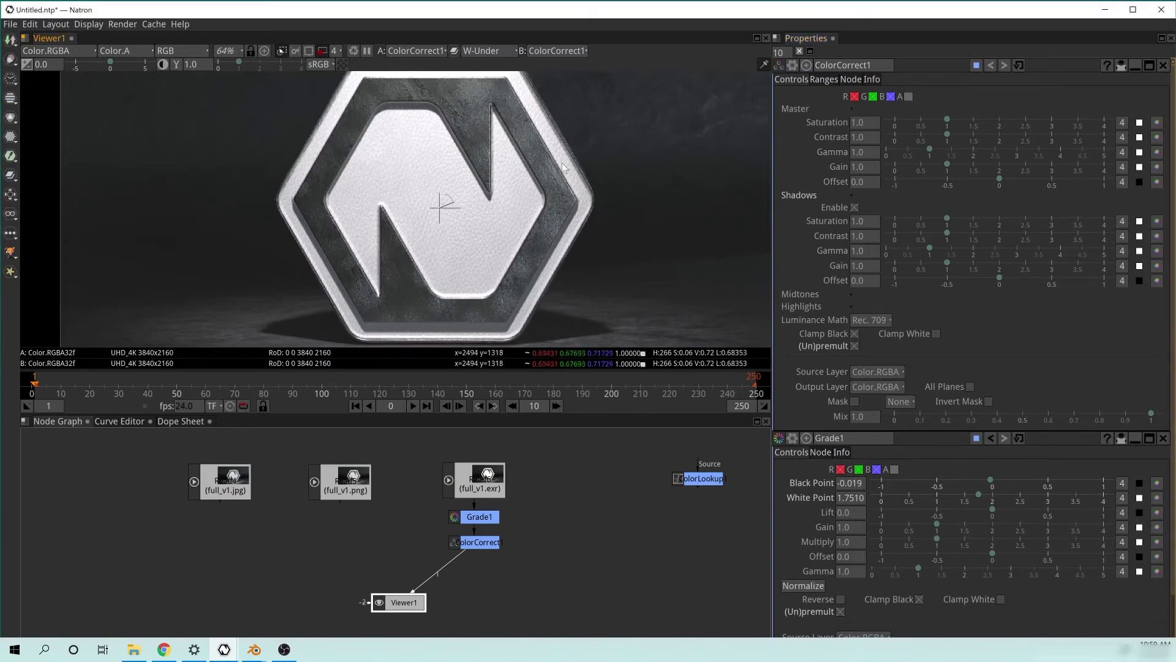
pyautogui.moveTo(555, 173); pyautogui.dragTo(508, 185)
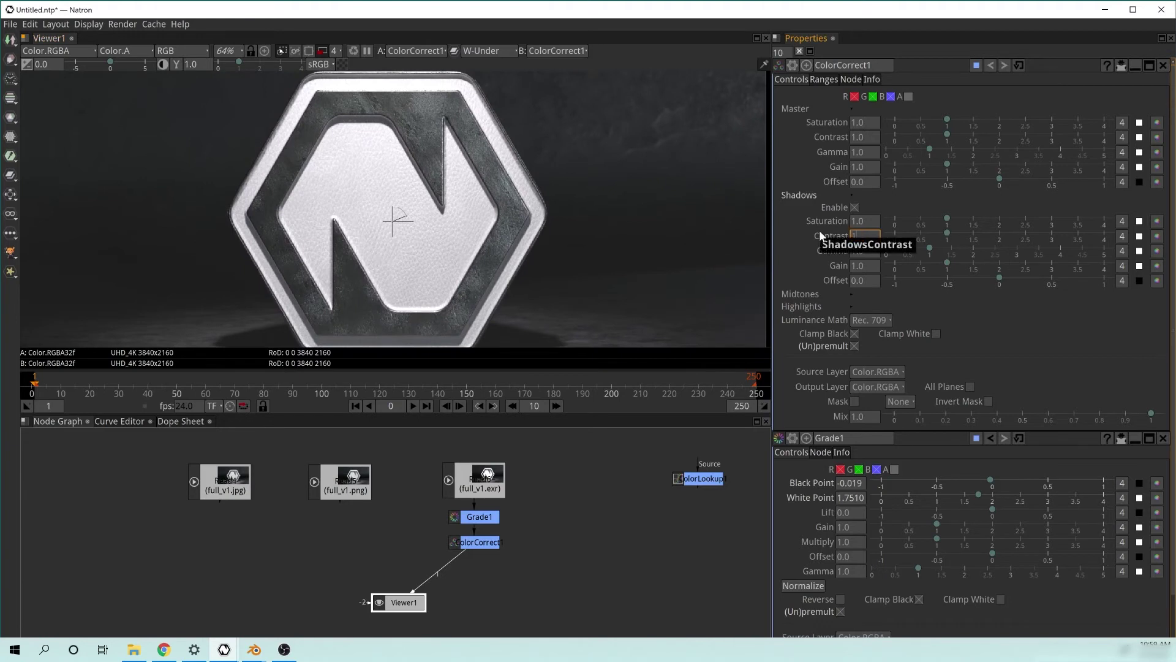
pyautogui.press('Return')
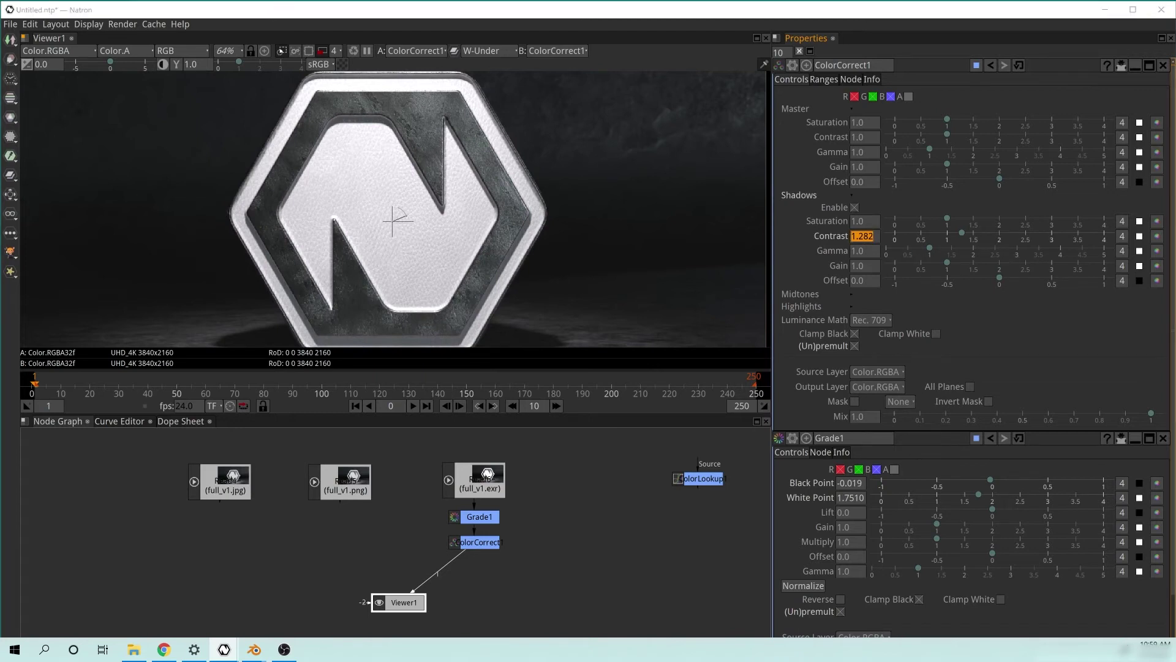
# Set the Shadows Gamma colour to Hue 223, Saturation 18, Value 255
pyautogui.click(1158, 253)
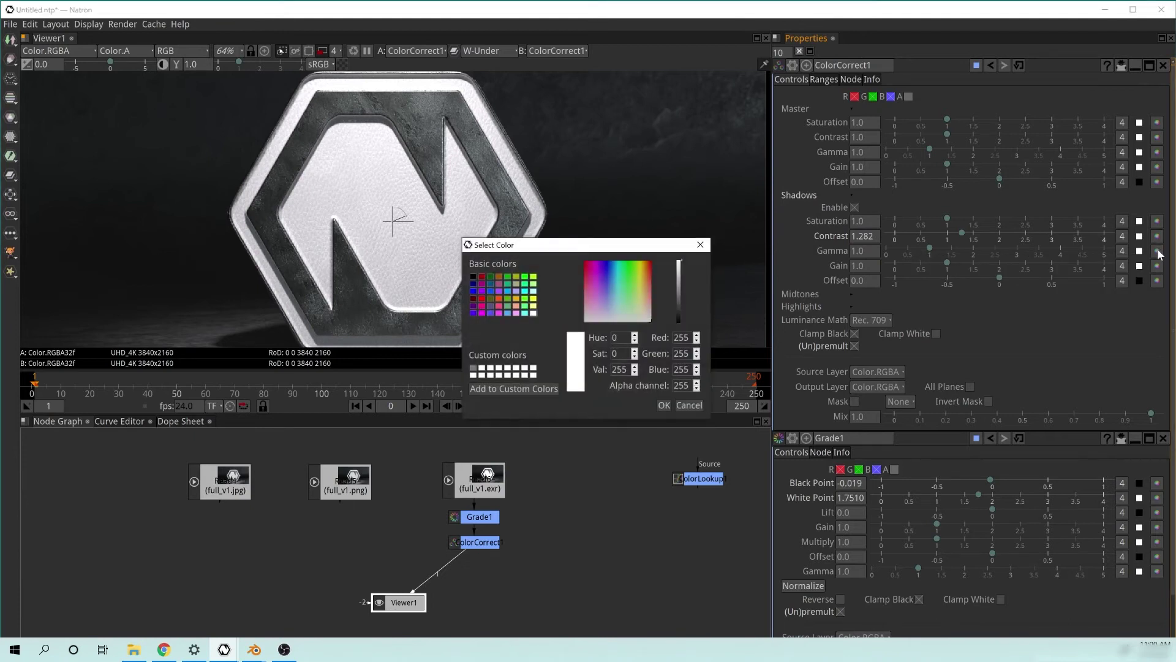
pyautogui.moveTo(605, 317)
pyautogui.mouseDown()
pyautogui.moveTo(617, 284)
pyautogui.moveTo(611, 271)
pyautogui.moveTo(598, 285)
pyautogui.moveTo(598, 262)
pyautogui.moveTo(633, 274)
pyautogui.moveTo(619, 320)
pyautogui.moveTo(600, 313)
pyautogui.mouseUp()
pyautogui.write('223')
pyautogui.press('Tab')
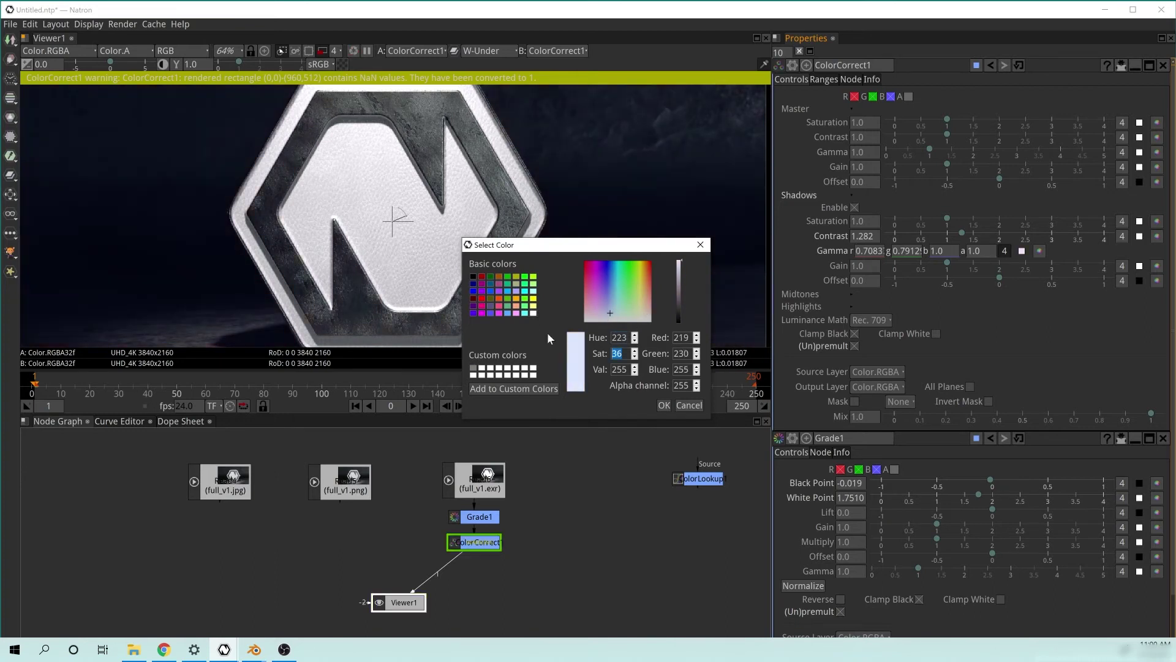
pyautogui.write('21')
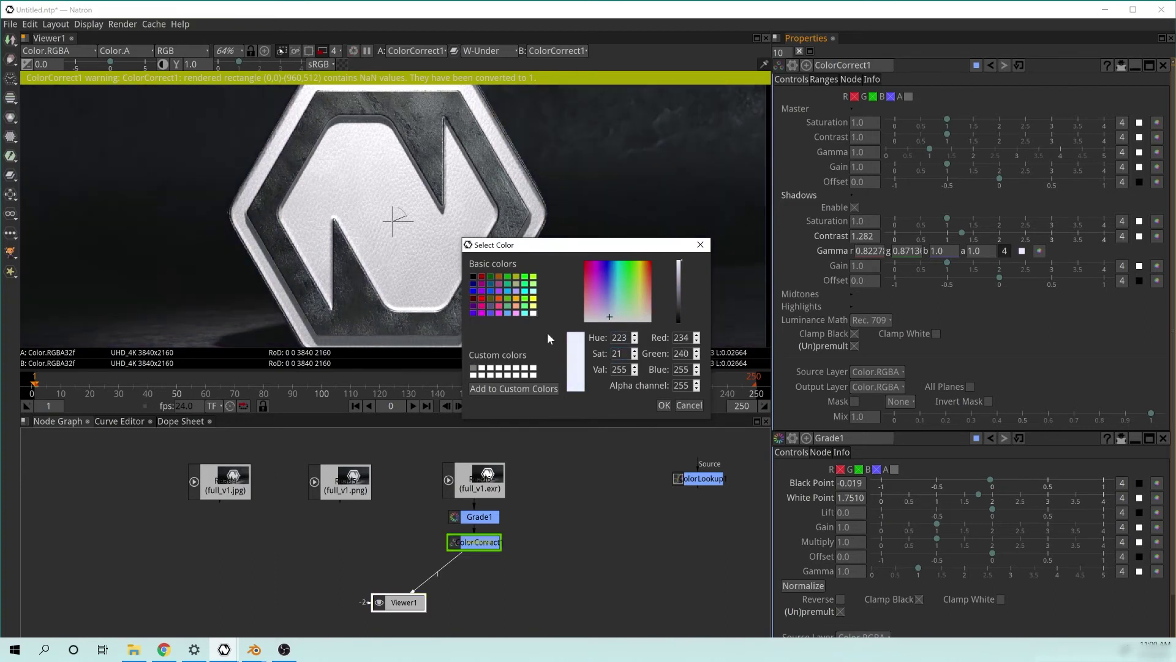
pyautogui.press('BackSpace')
pyautogui.press('BackSpace')
pyautogui.write('18')
pyautogui.press('Tab')
pyautogui.write('28')
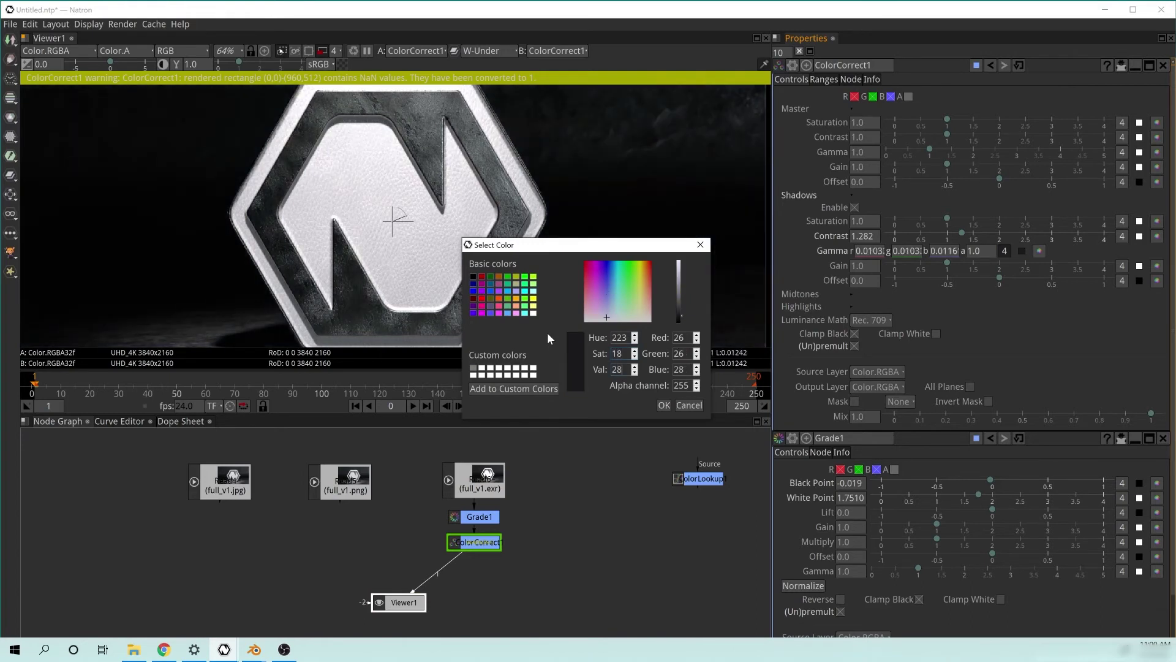
pyautogui.press('BackSpace')
pyautogui.press('BackSpace')
pyautogui.write('255')
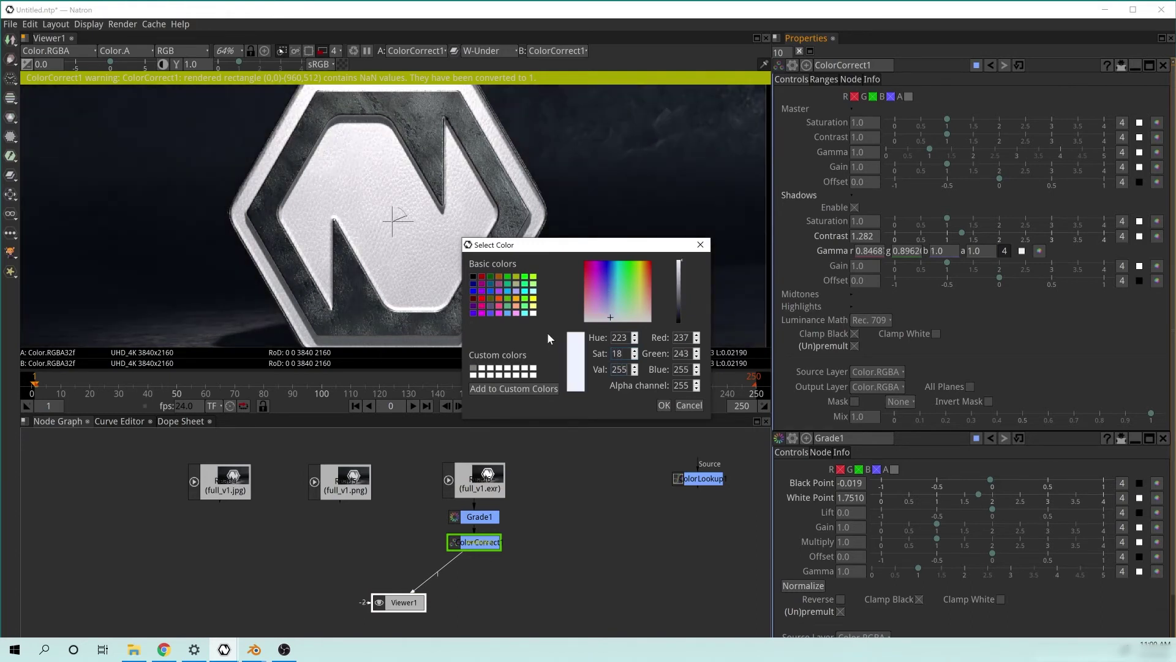
pyautogui.click(663, 405)
pyautogui.scroll(-5, 490, 239)
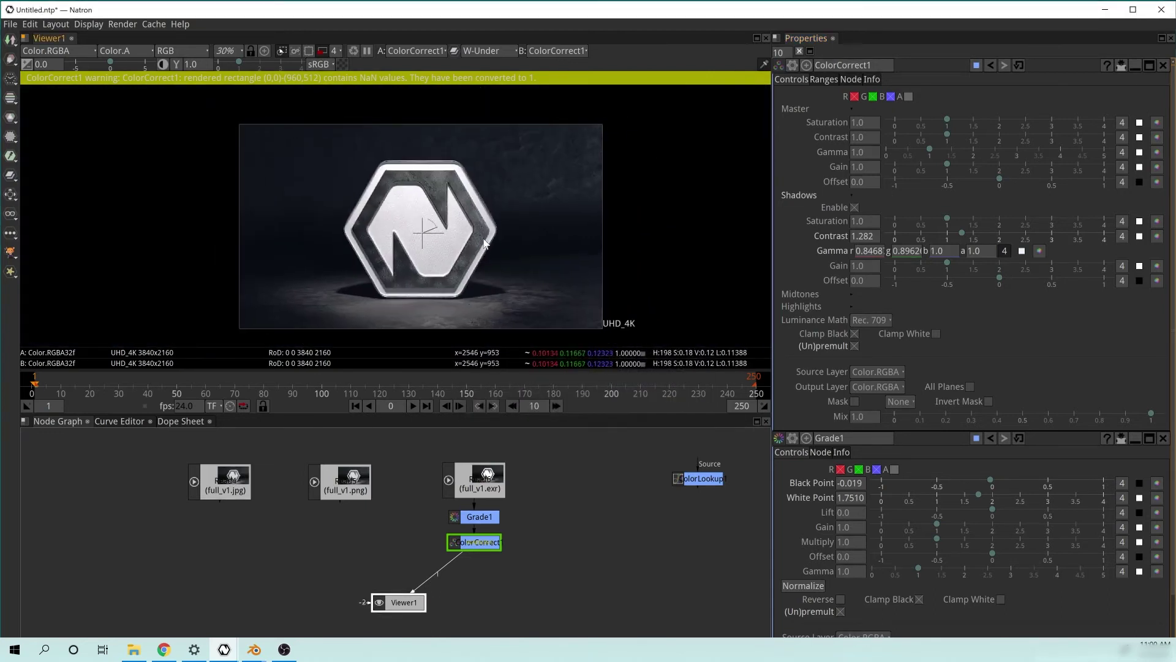
pyautogui.scroll(5, 528, 252)
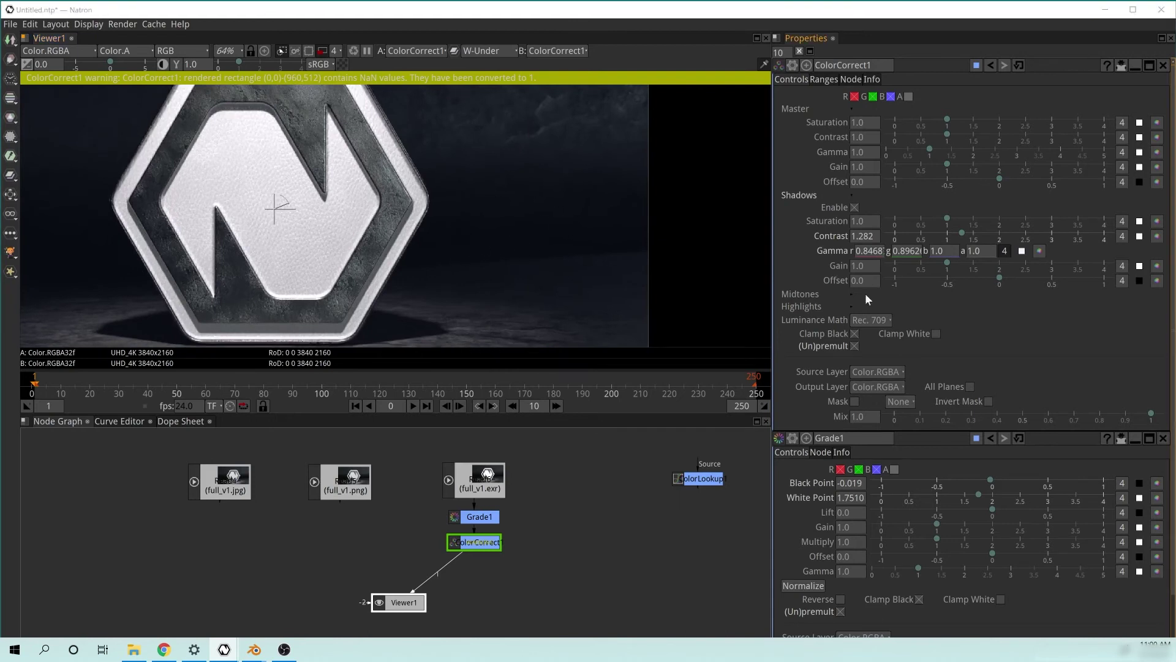
# Expand ColorCorrect1's Midtones section and lower its Contrast to .887
pyautogui.click(847, 296)
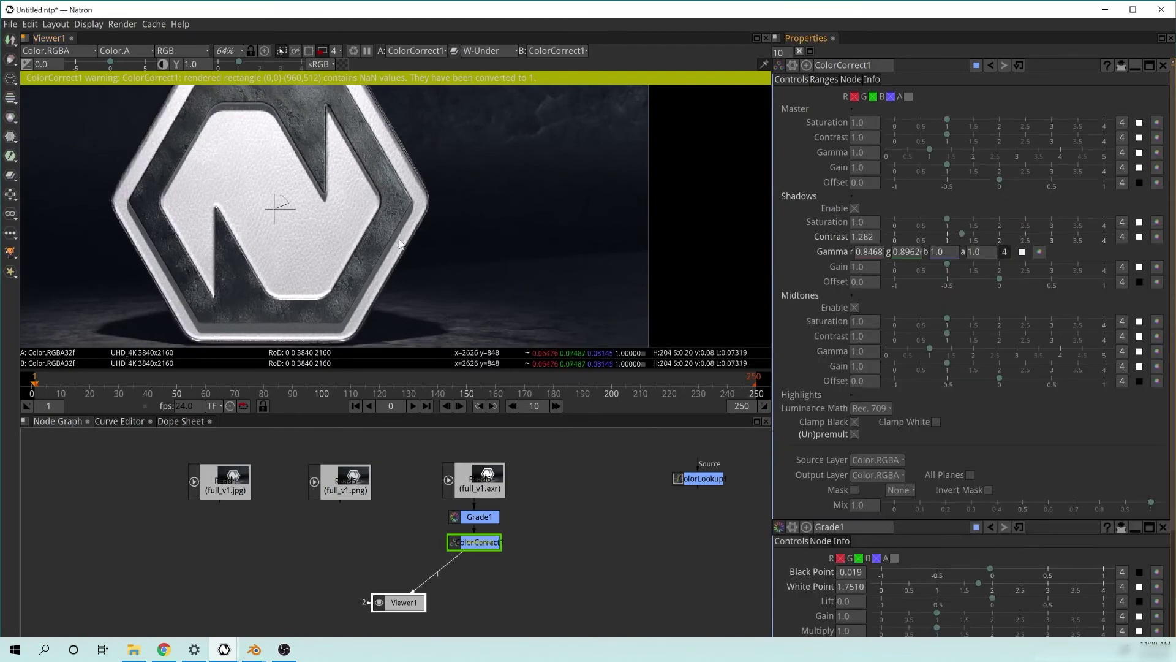
pyautogui.scroll(-2, 454, 254)
pyautogui.moveTo(401, 602); pyautogui.dragTo(332, 583)
pyautogui.click(353, 51)
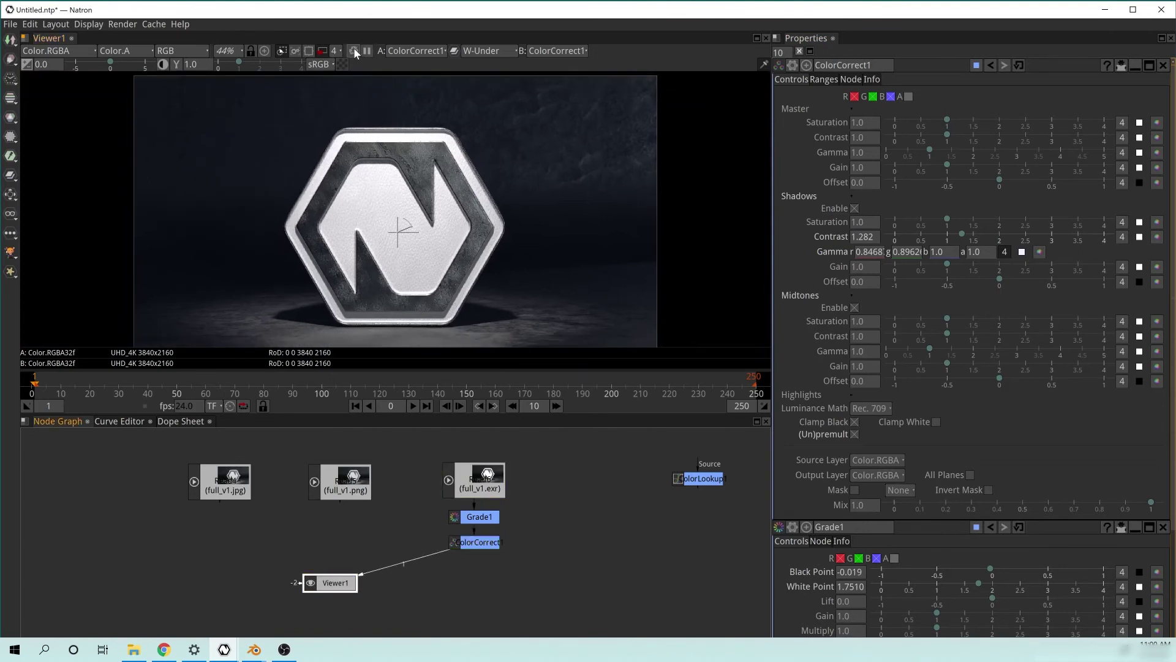
pyautogui.moveTo(371, 224); pyautogui.dragTo(348, 160)
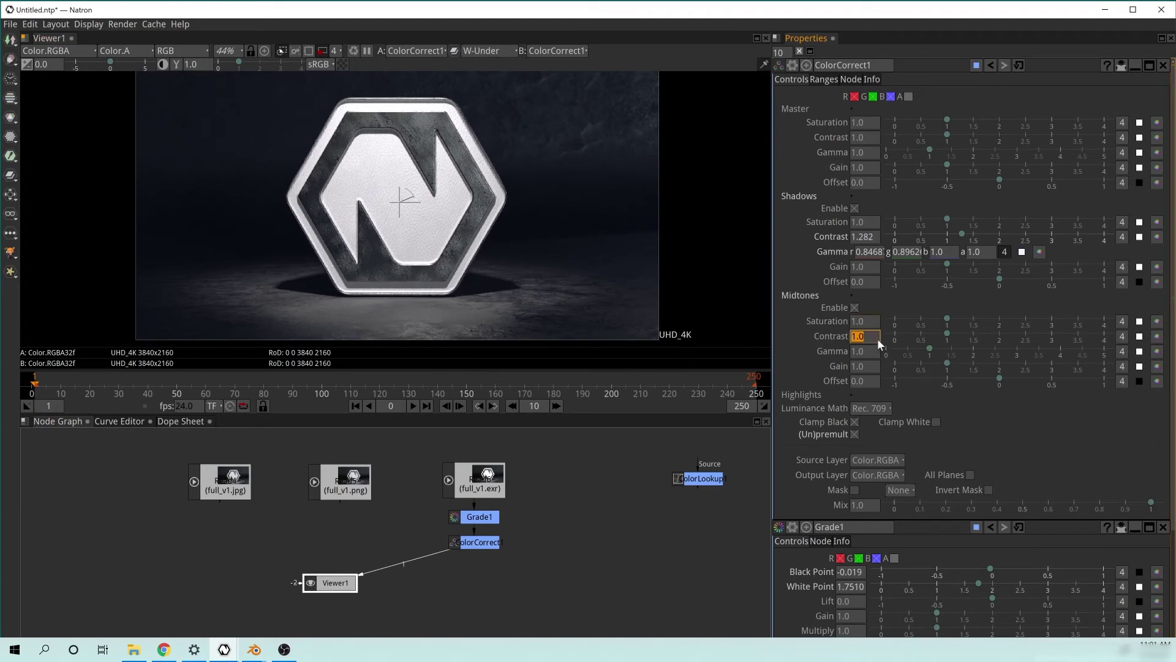
pyautogui.press('BackSpace')
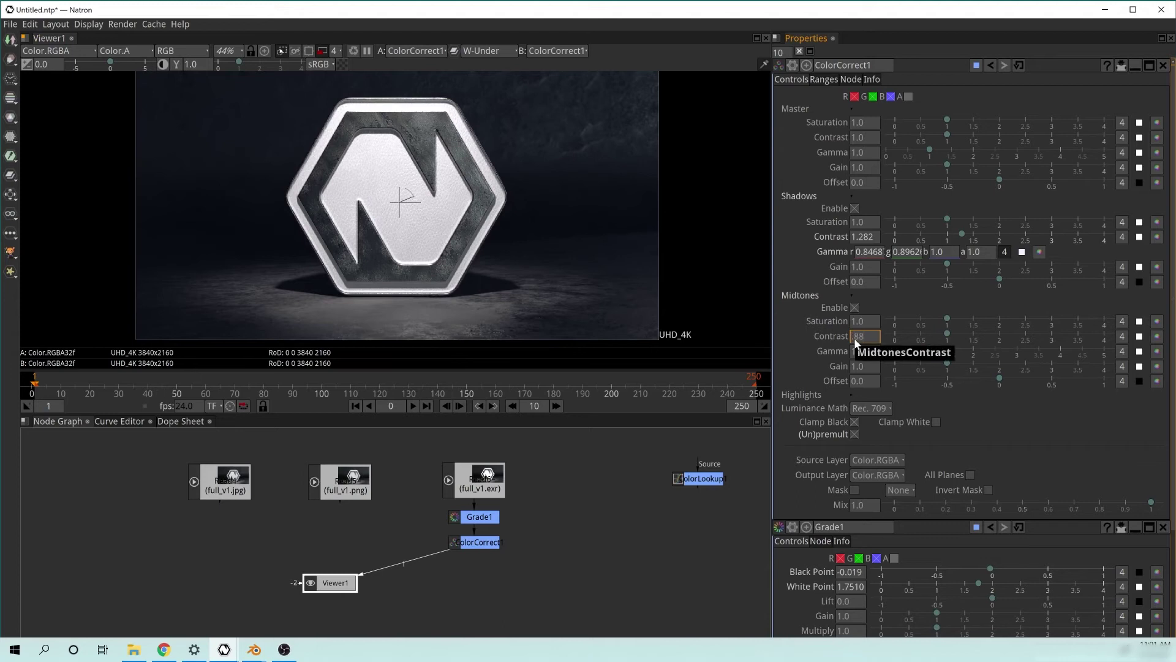
pyautogui.click(1158, 352)
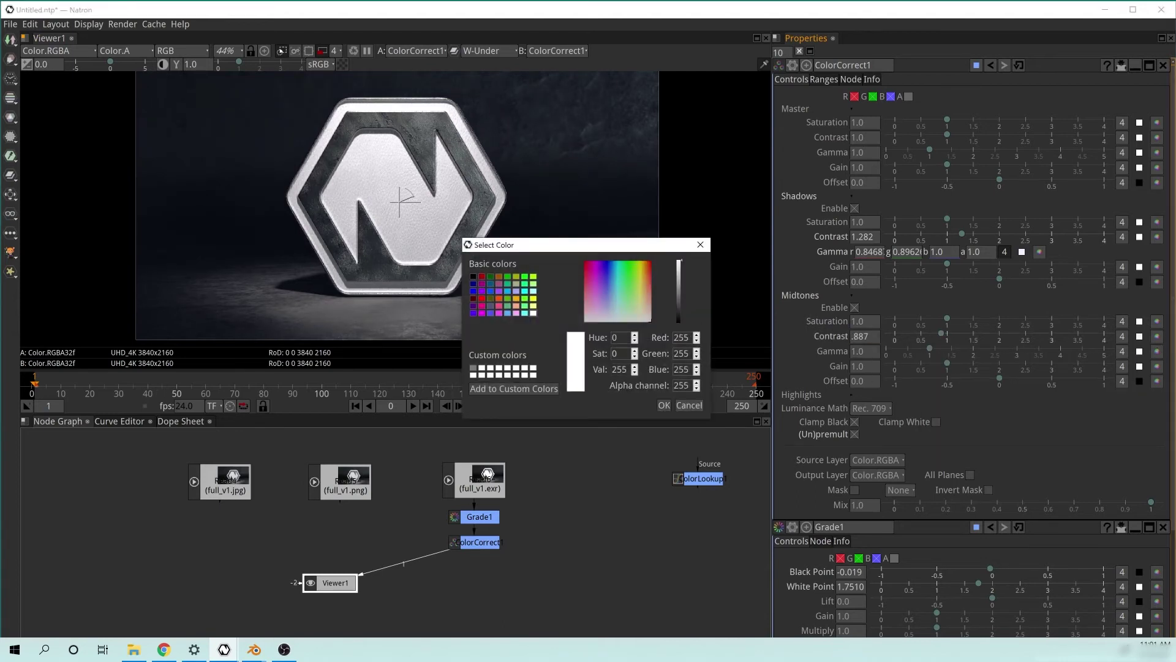
# Tint the midtones gamma faint green with Sat 3 and Hue 100, then re-render the viewer
pyautogui.click(617, 338)
pyautogui.write('3')
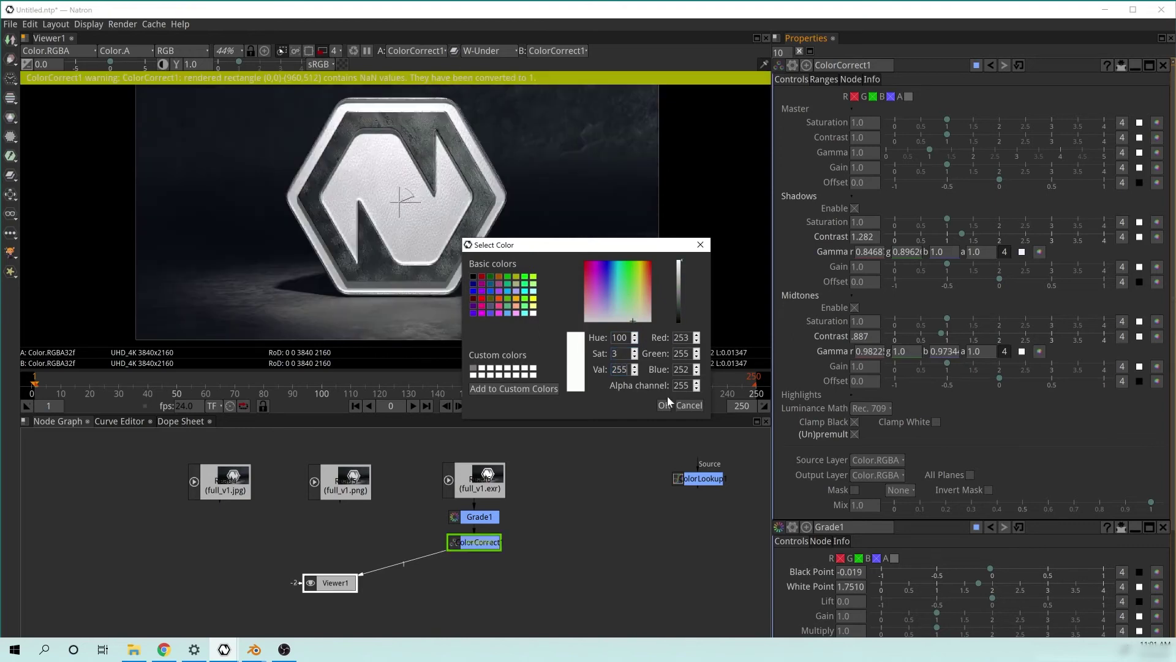
pyautogui.click(668, 401)
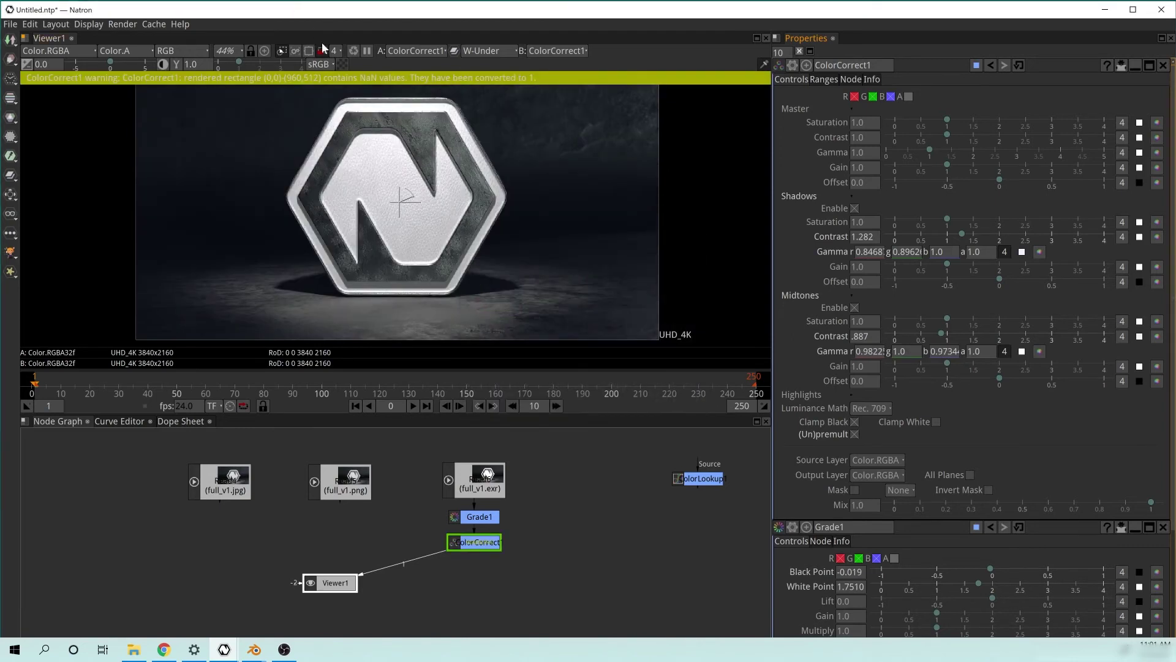
pyautogui.click(354, 52)
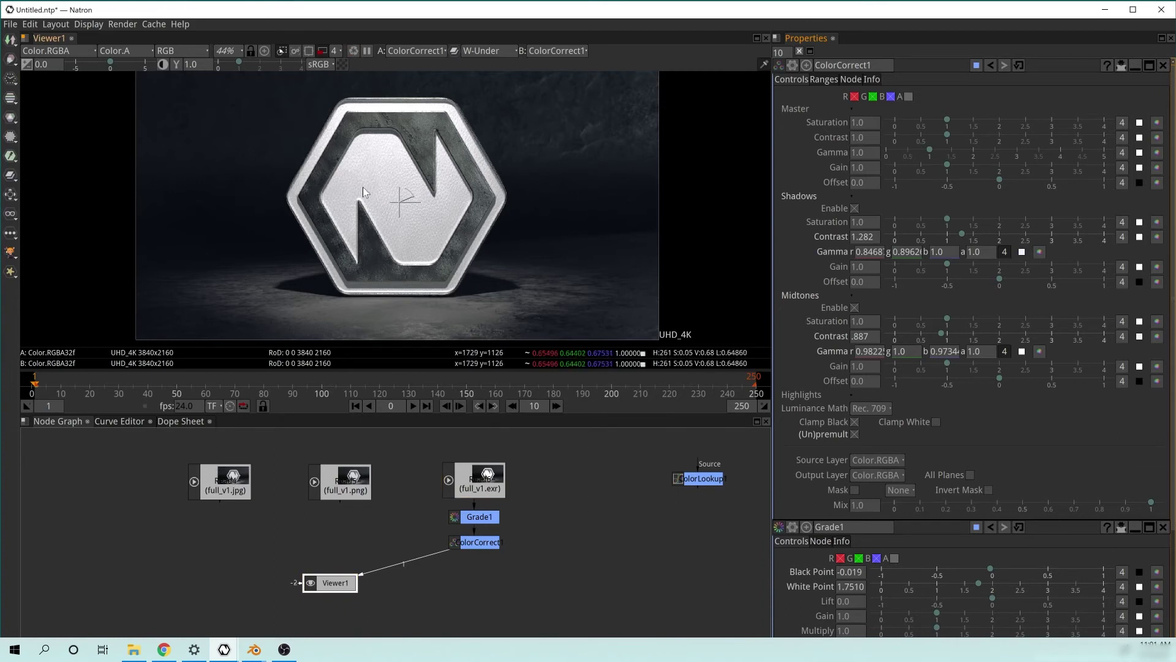
pyautogui.click(868, 267)
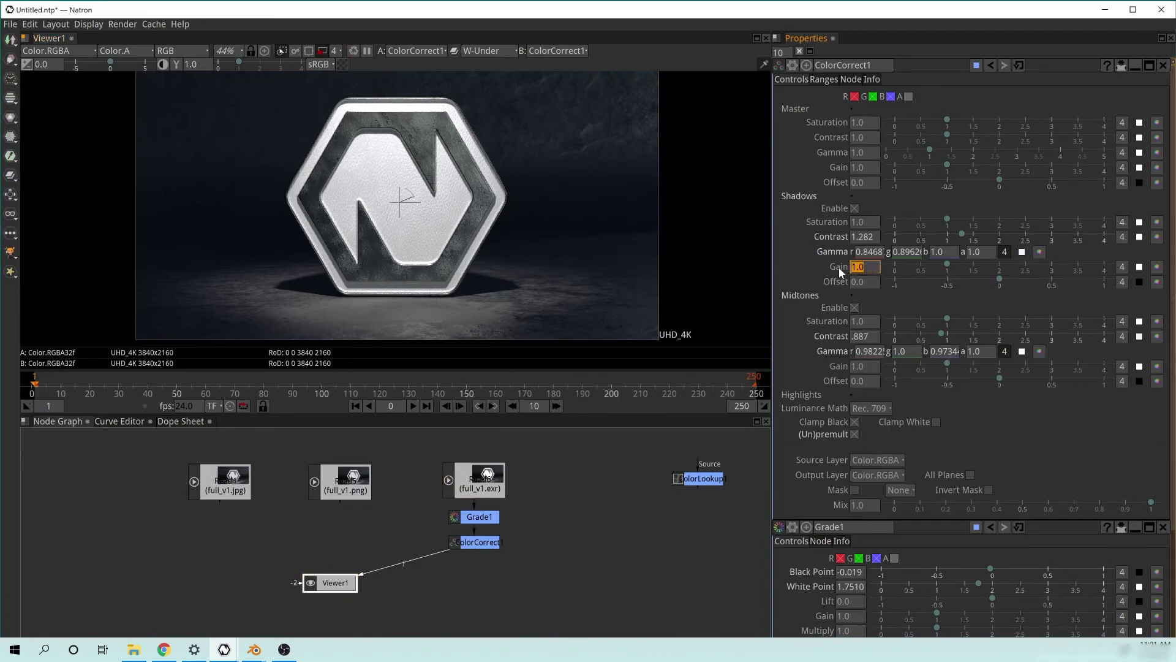
# Set Midtones Gain to .861 and Highlights Contrast to .934
pyautogui.click(868, 366)
pyautogui.write('.861')
pyautogui.press('Return')
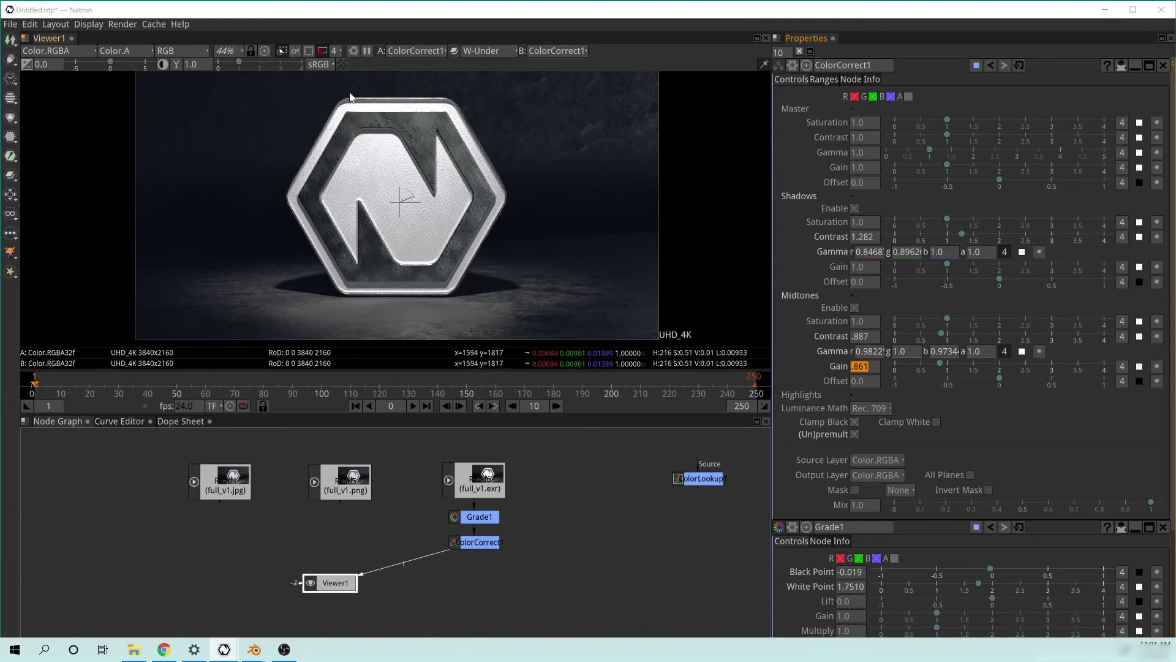
pyautogui.click(852, 394)
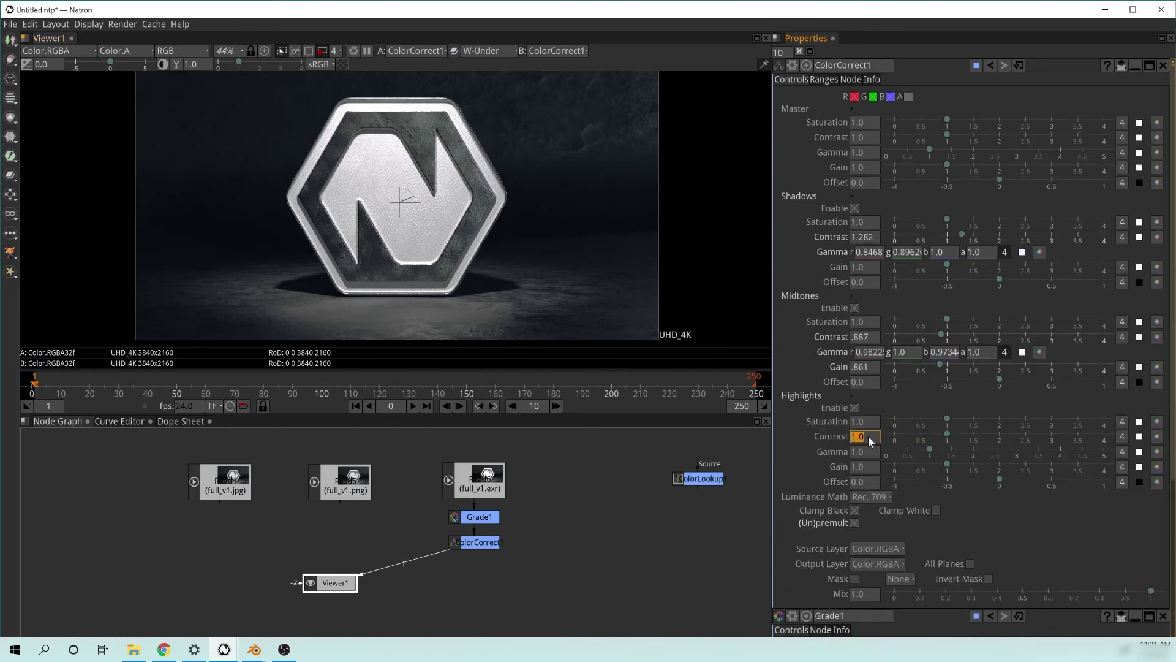
pyautogui.press('BackSpace')
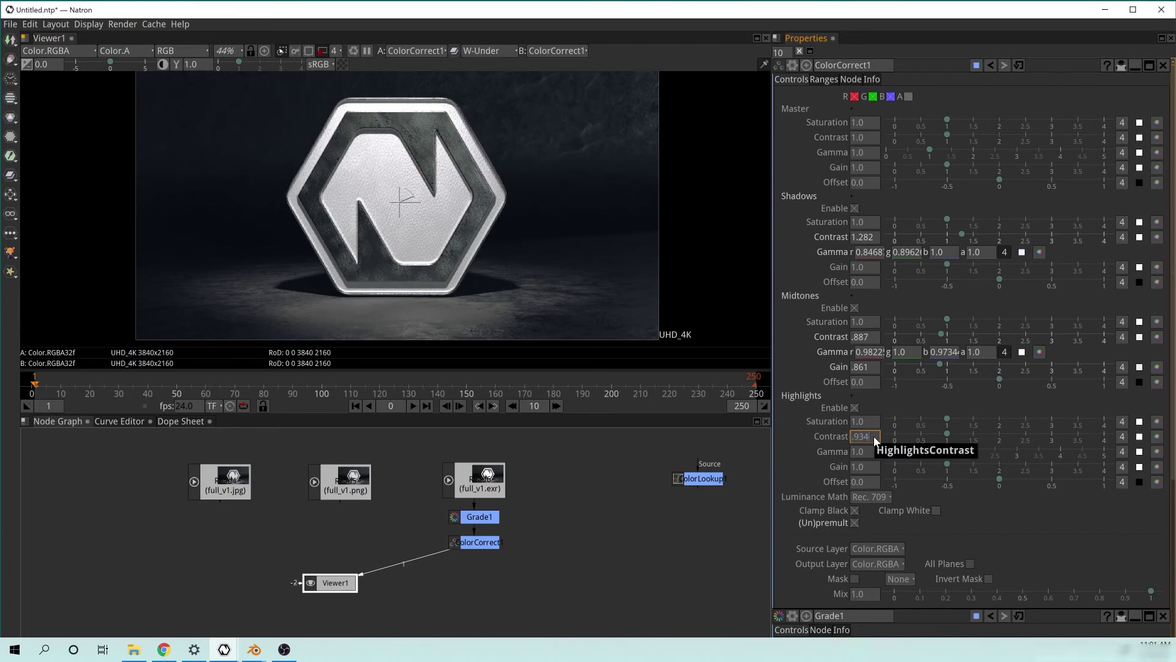
pyautogui.write('.934')
pyautogui.press('Return')
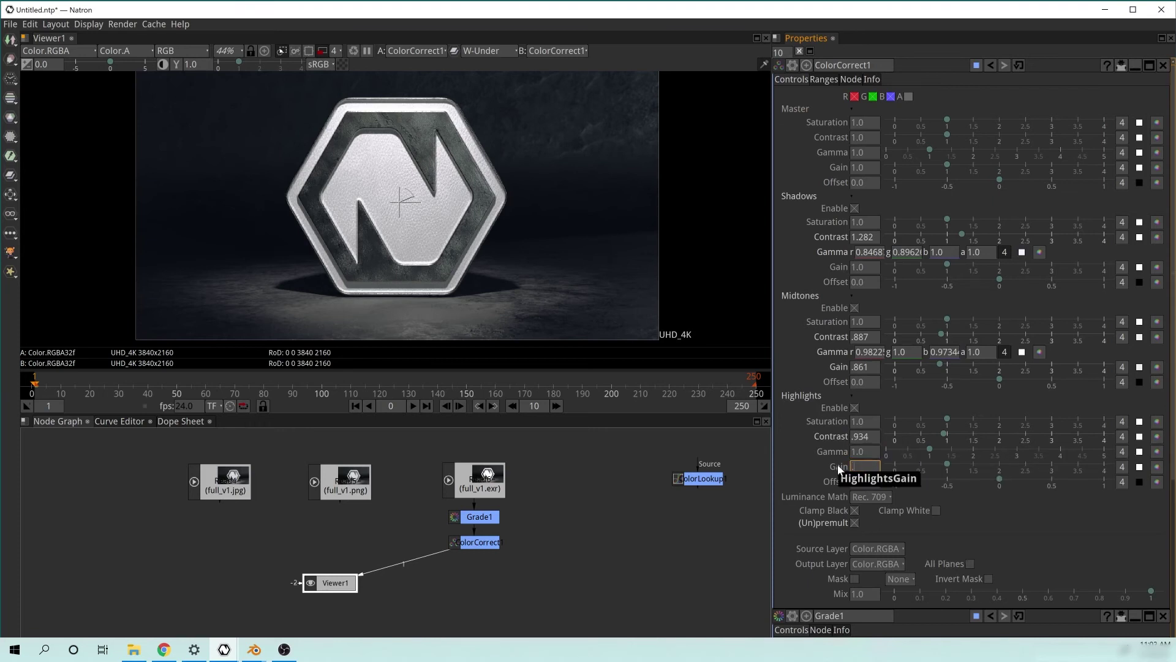
# Enter .7908 as Highlights Gain and recentre the node graph on the full_v1.exr Read node
pyautogui.write('.7908')
pyautogui.press('Return')
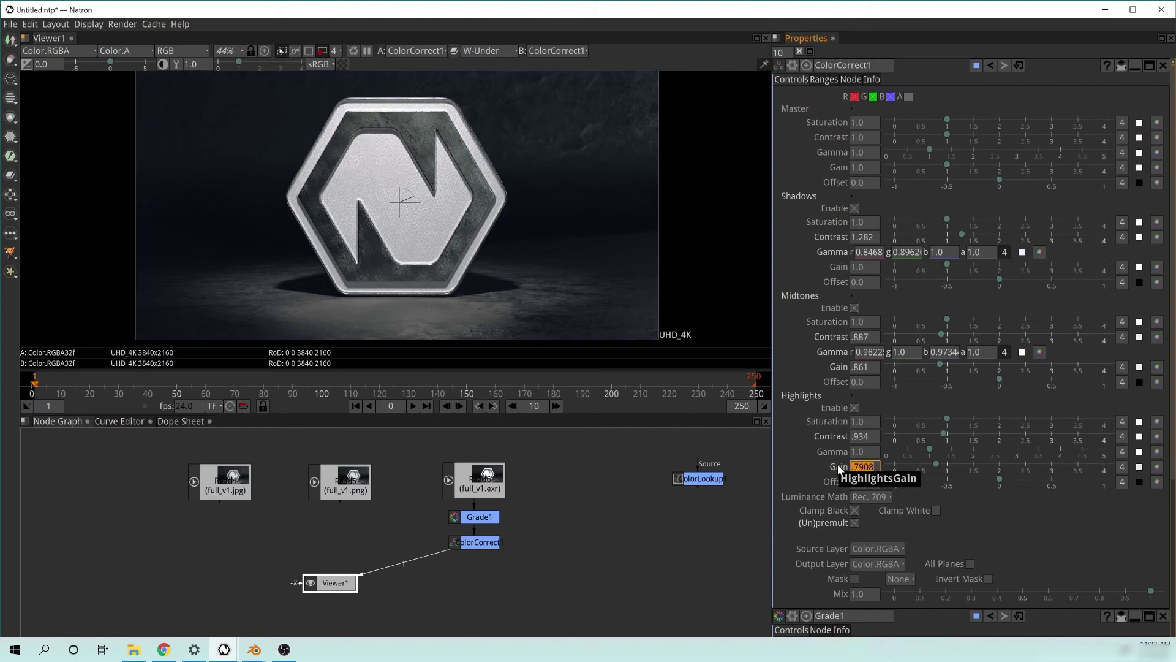
pyautogui.scroll(5, 355, 156)
pyautogui.scroll(5, 392, 134)
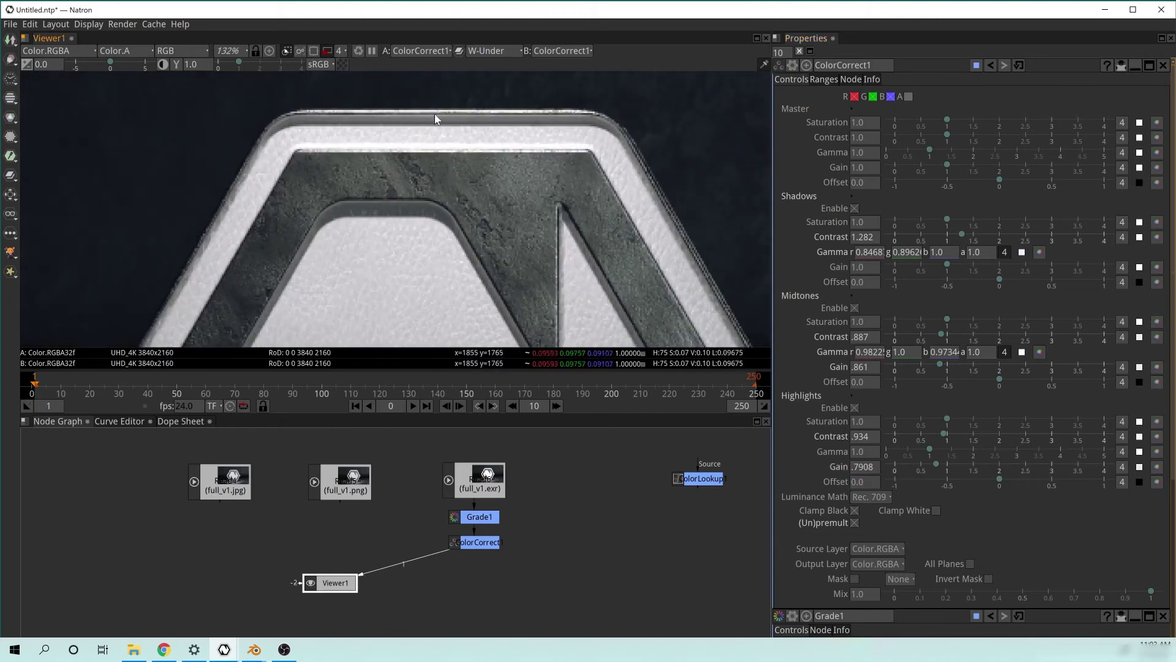
pyautogui.scroll(-6, 482, 171)
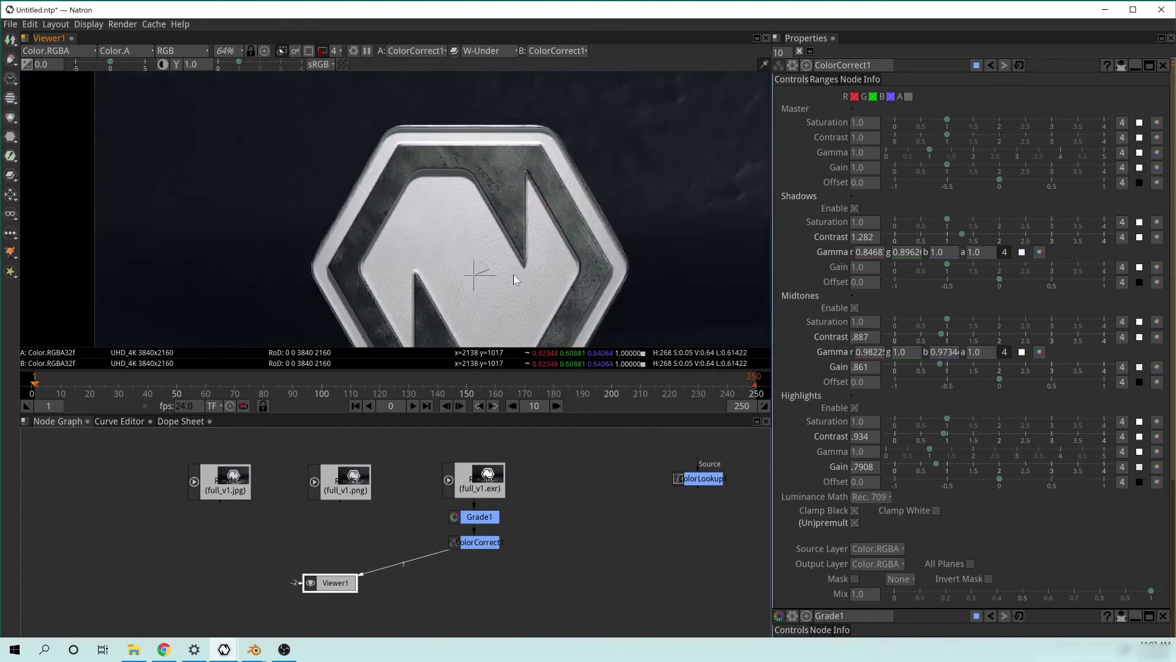
pyautogui.scroll(-6, 384, 157)
pyautogui.scroll(-2, 605, 520)
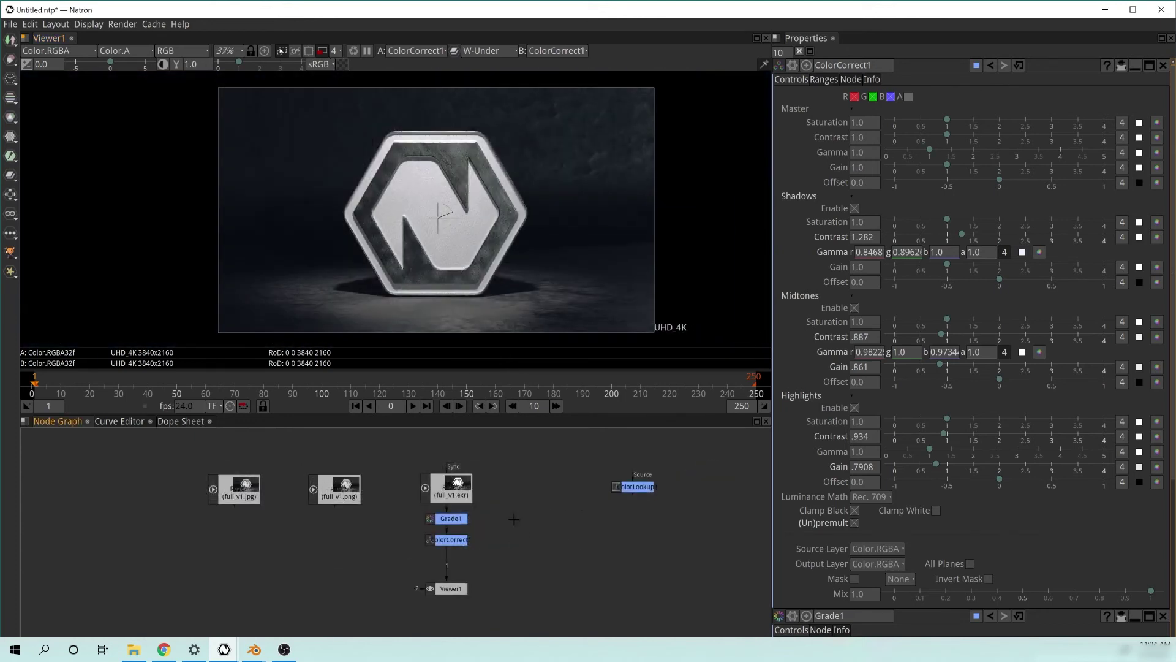
pyautogui.moveTo(397, 570); pyautogui.dragTo(471, 535)
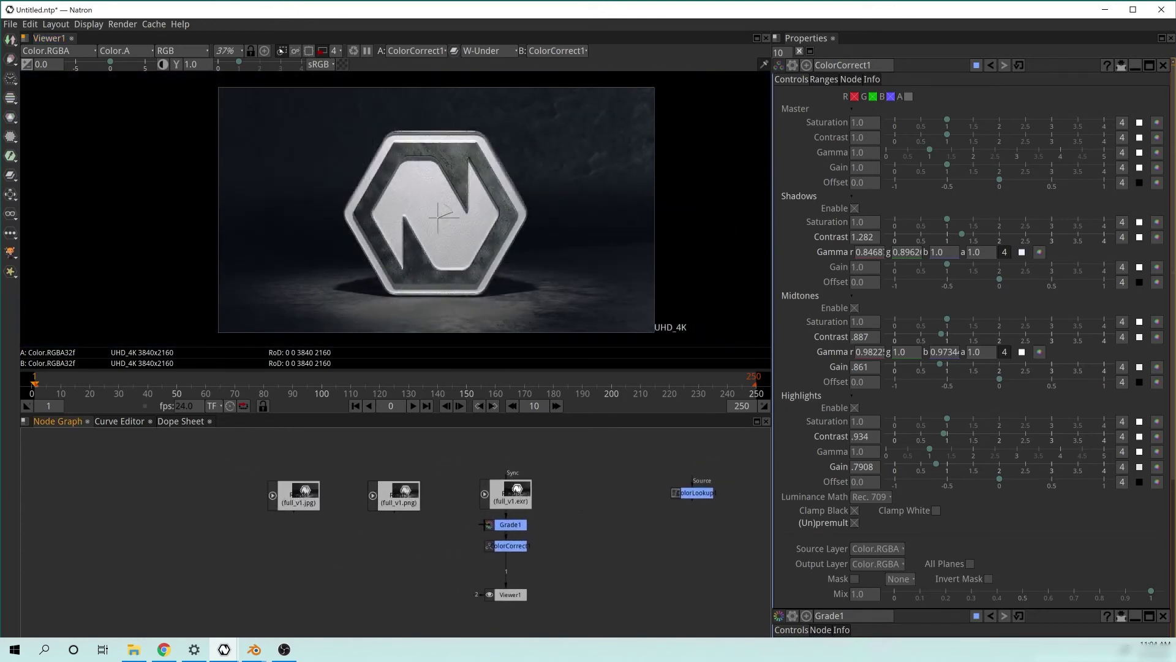
pyautogui.scroll(2, 484, 524)
pyautogui.moveTo(533, 483); pyautogui.dragTo(534, 470)
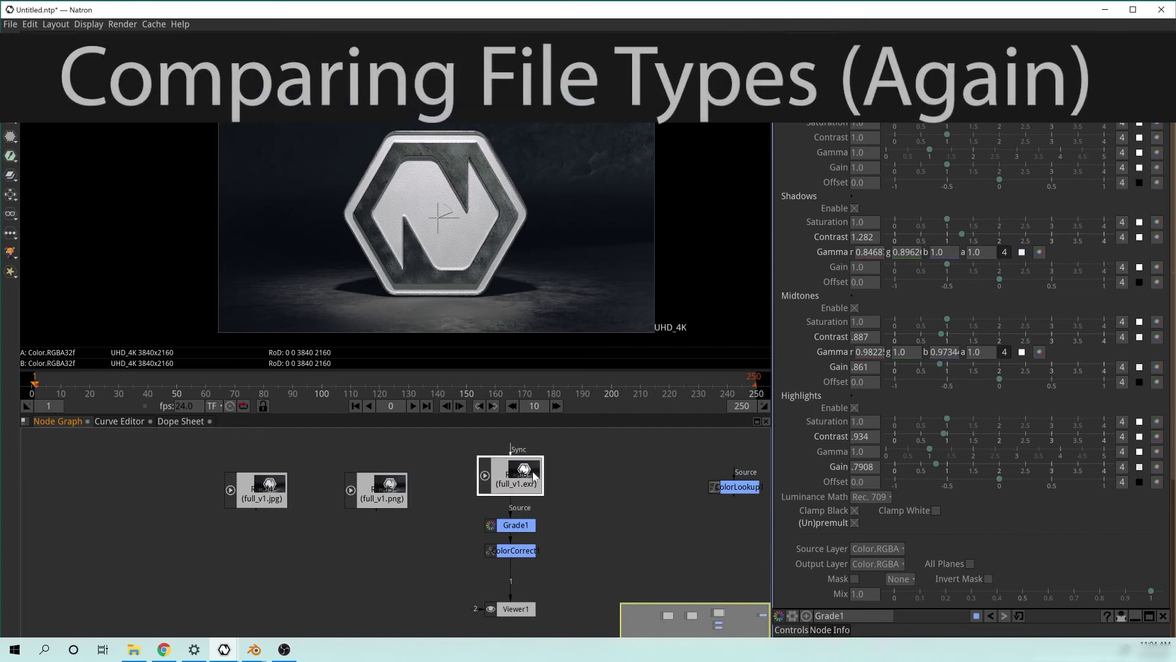
# Open the properties of the full_v1 EXR file in natron_logo and move them left
pyautogui.click(134, 648)
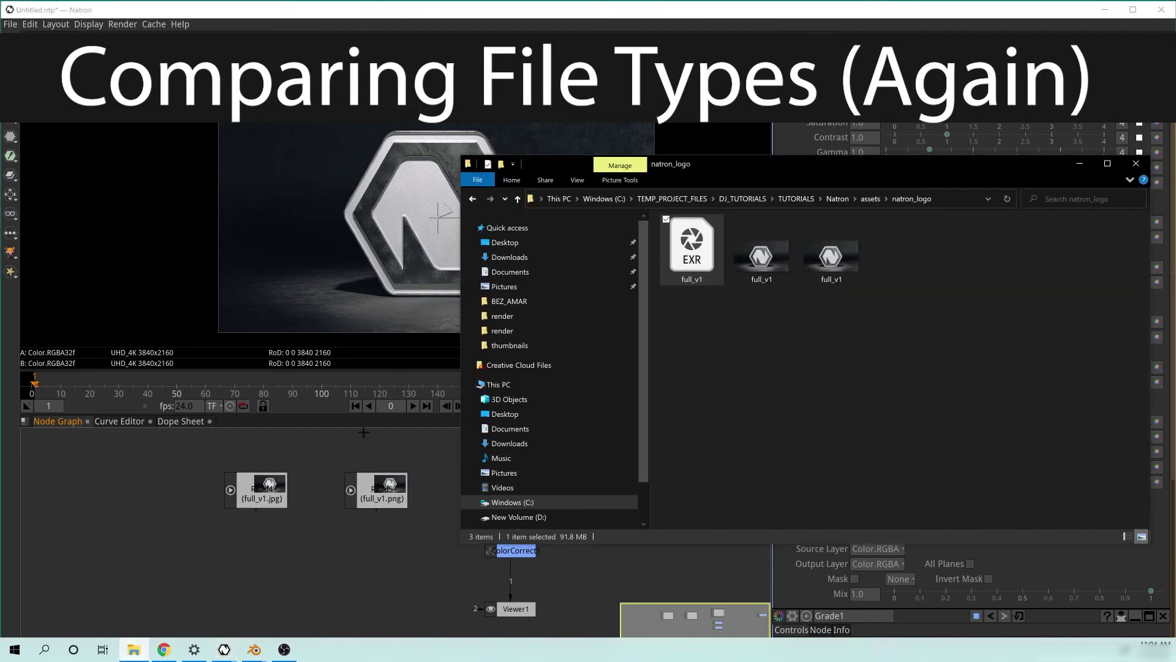
pyautogui.rightClick(693, 261)
pyautogui.click(556, 481)
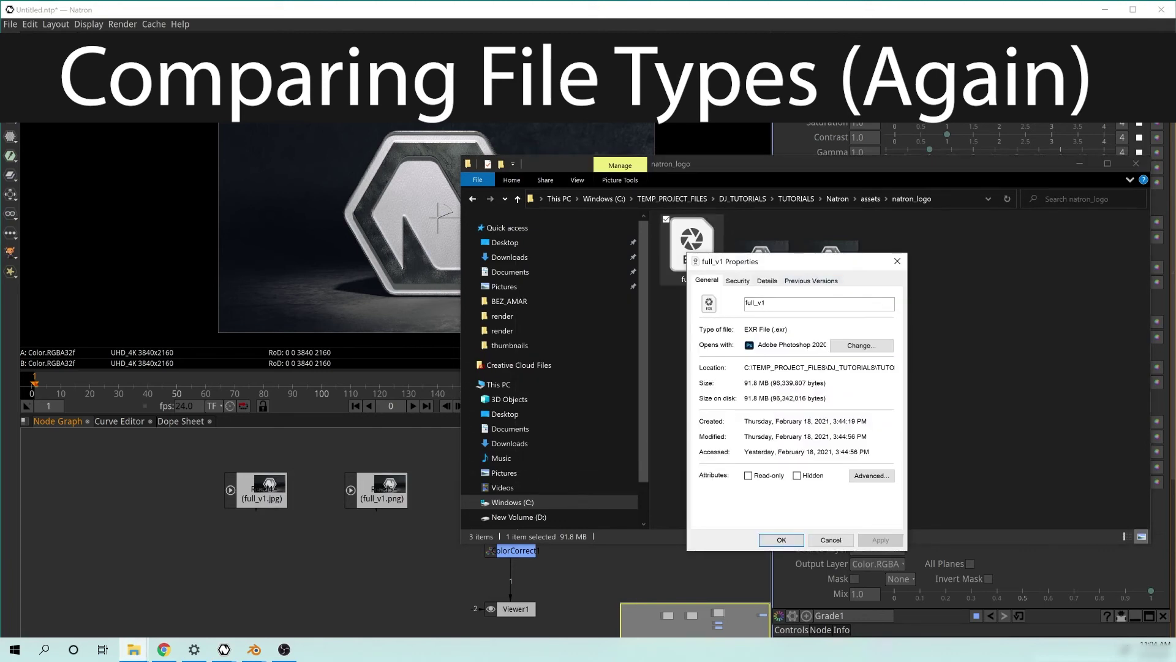
pyautogui.moveTo(807, 263); pyautogui.dragTo(331, 227)
# Place the full_v1 JPG properties beside the EXR ones to compare 2.83 MB against 91.8 MB
pyautogui.click(759, 261)
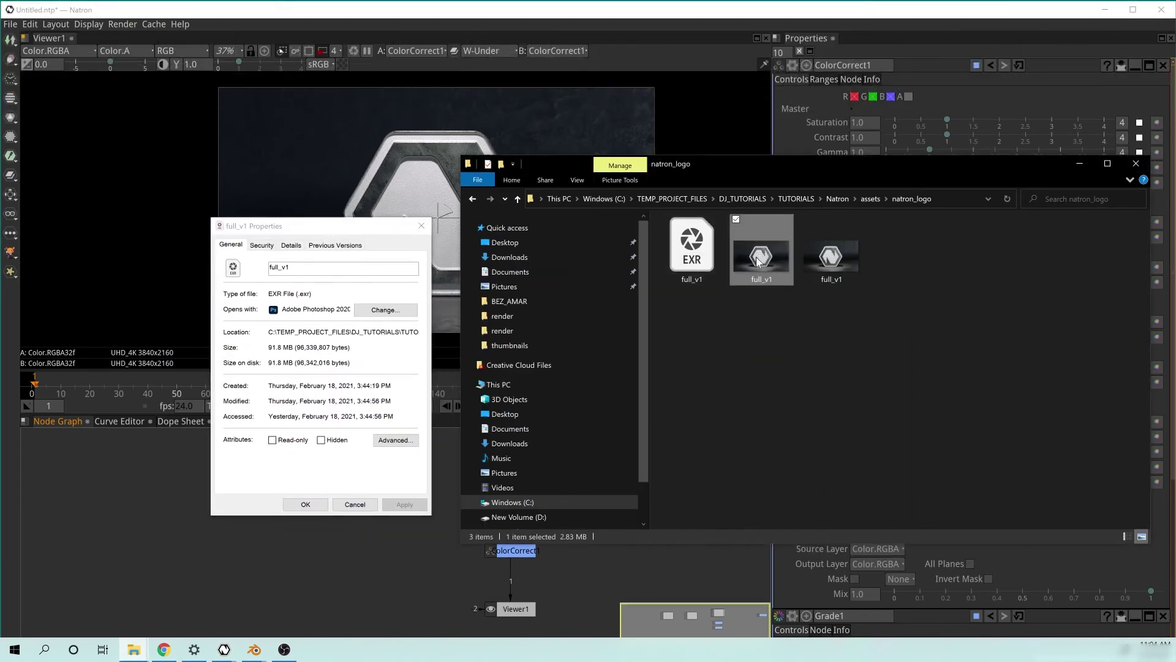
pyautogui.rightClick(758, 262)
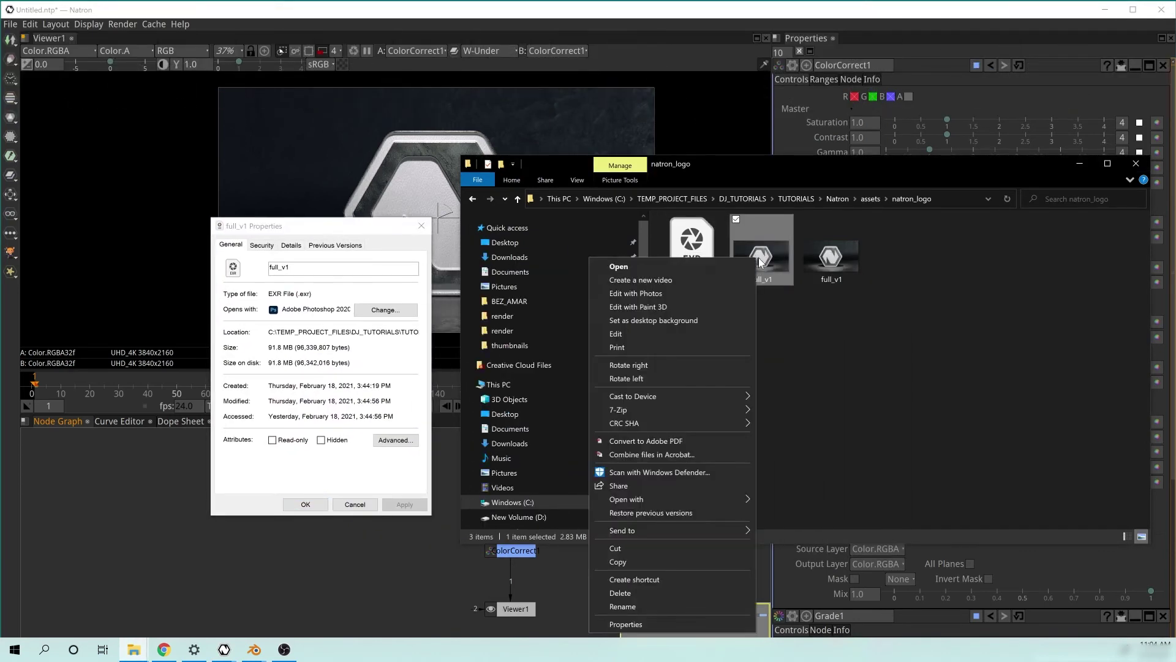
pyautogui.click(625, 625)
pyautogui.moveTo(898, 274); pyautogui.dragTo(587, 222)
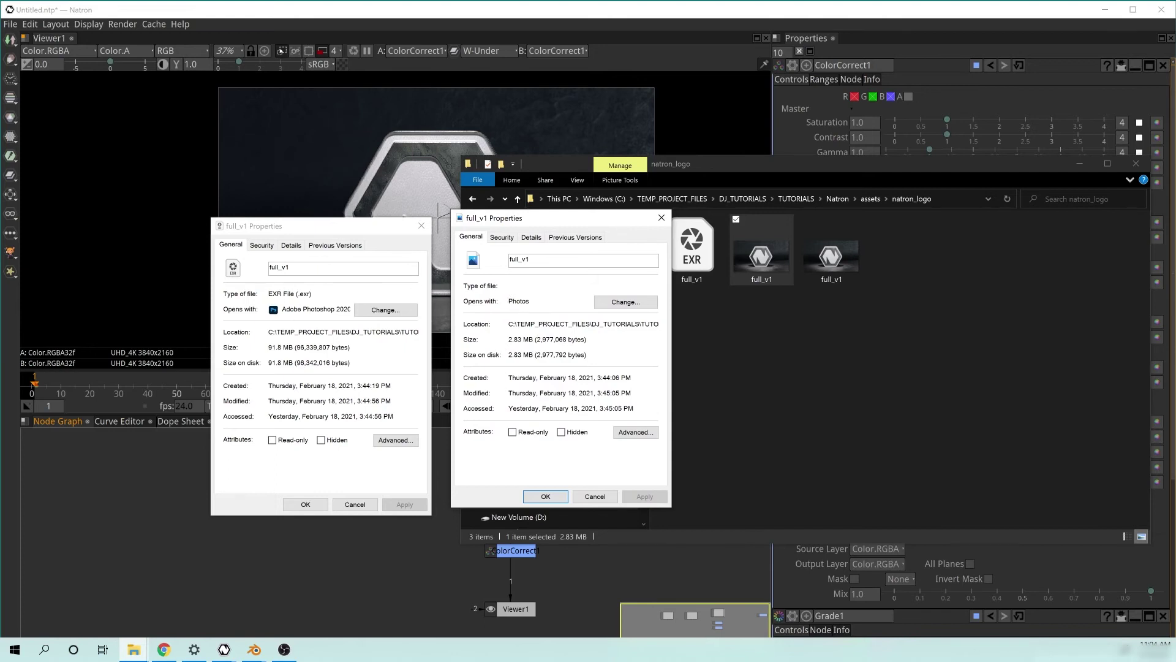
pyautogui.moveTo(551, 286); pyautogui.dragTo(511, 286)
pyautogui.moveTo(535, 218); pyautogui.dragTo(536, 248)
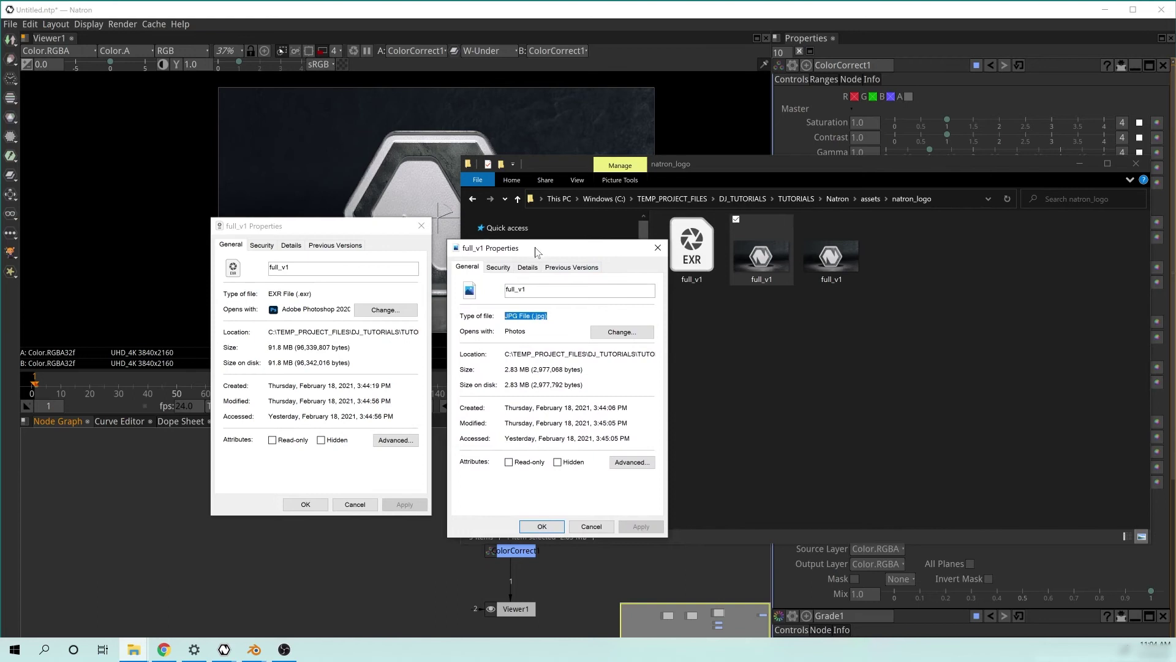
pyautogui.moveTo(534, 253); pyautogui.dragTo(524, 244)
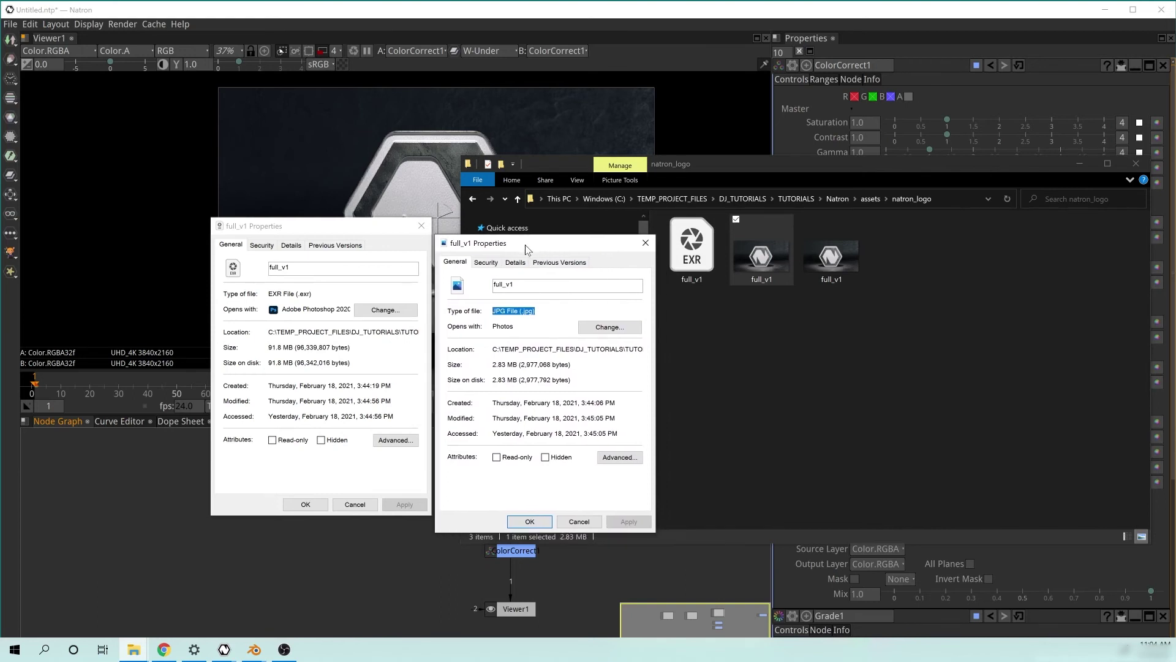
pyautogui.moveTo(312, 229); pyautogui.dragTo(259, 234)
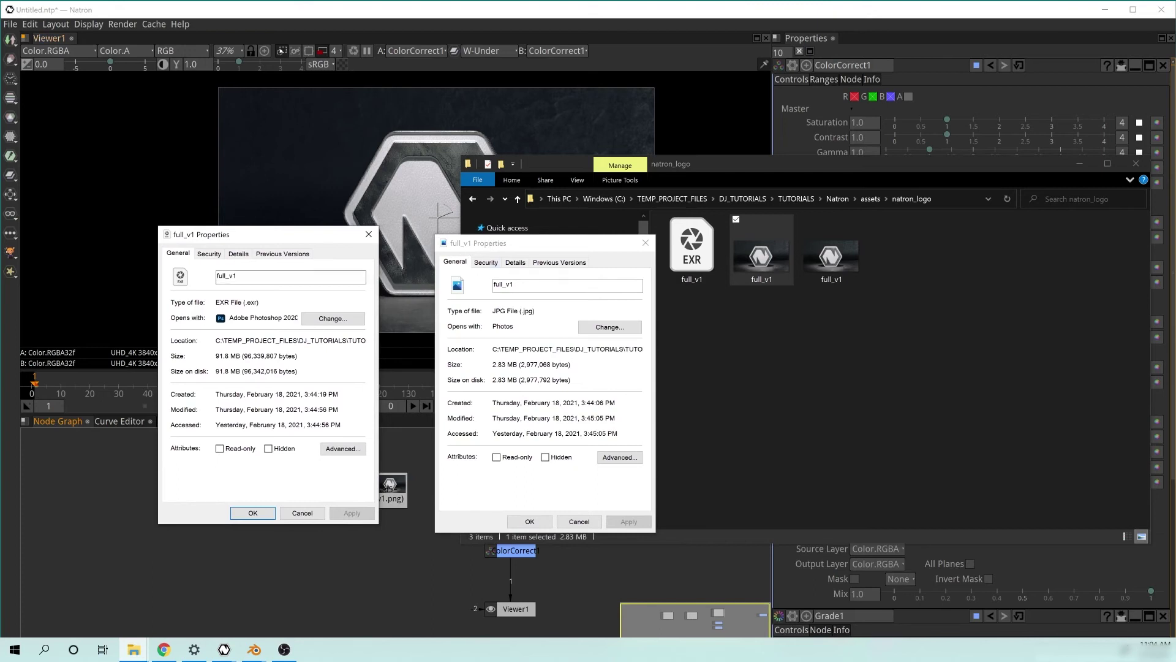
pyautogui.moveTo(503, 249); pyautogui.dragTo(470, 238)
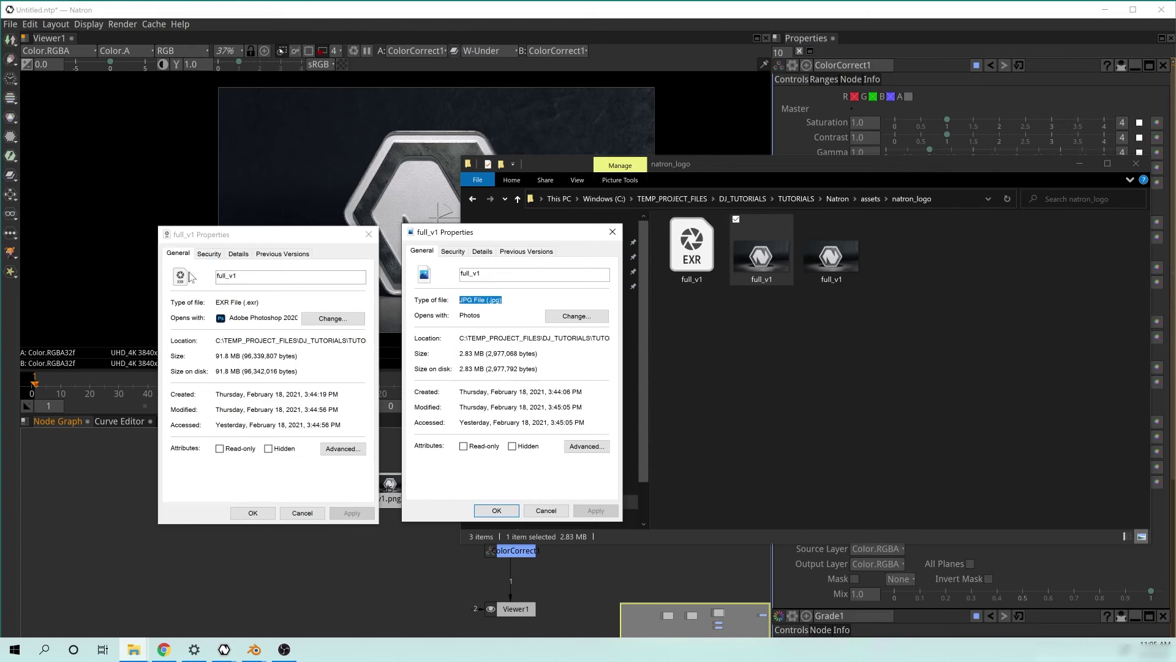
pyautogui.moveTo(267, 653)
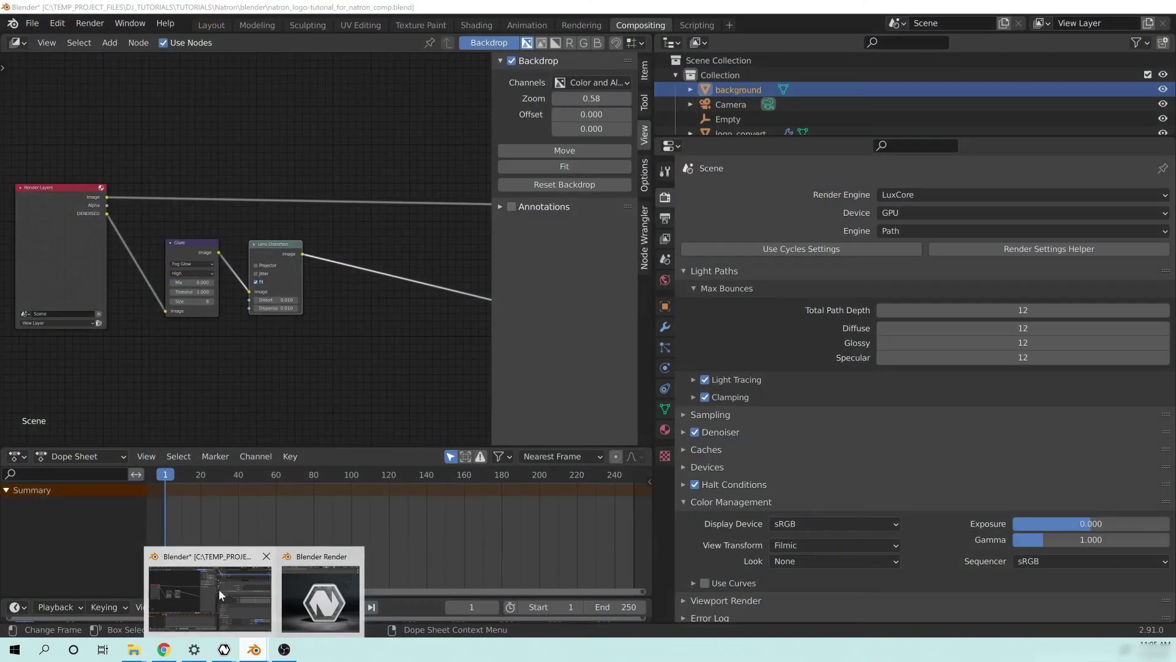
# Switch to Blender's compositor, hide the sidebar and nudge the Lens Distortion node left
pyautogui.click(219, 589)
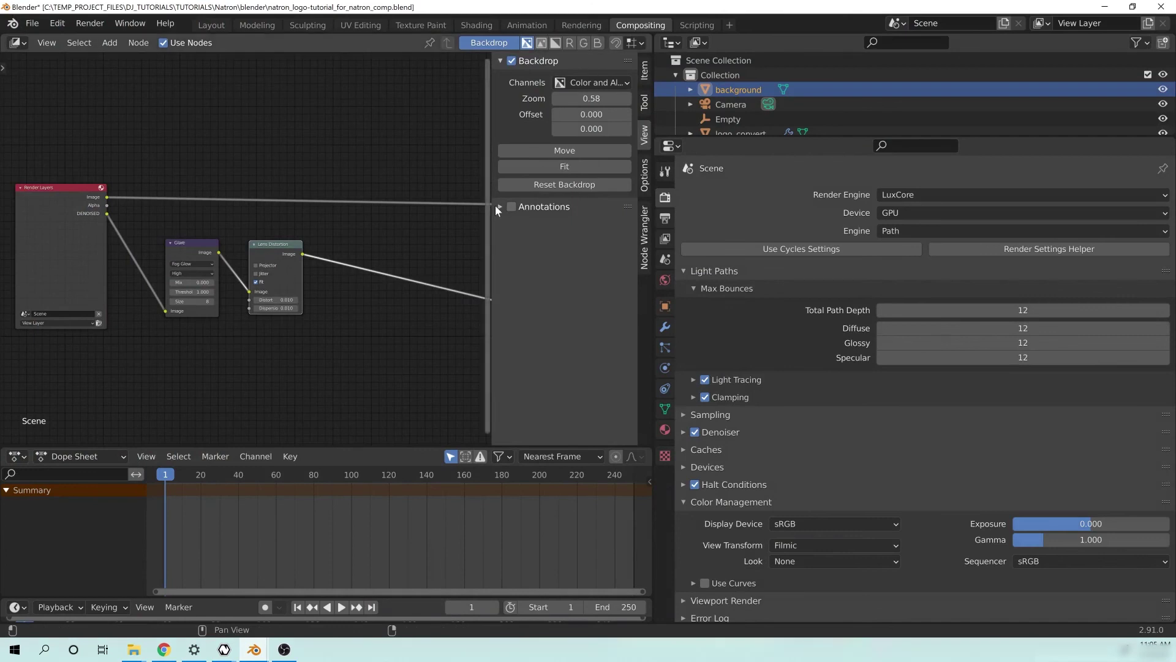
pyautogui.moveTo(493, 229); pyautogui.dragTo(569, 230)
pyautogui.scroll(-1, 347, 245)
pyautogui.moveTo(347, 245); pyautogui.dragTo(332, 250)
# Position the Render Layers node further left, away from the Glare and Lens Distortion nodes
pyautogui.moveTo(191, 212); pyautogui.dragTo(117, 228)
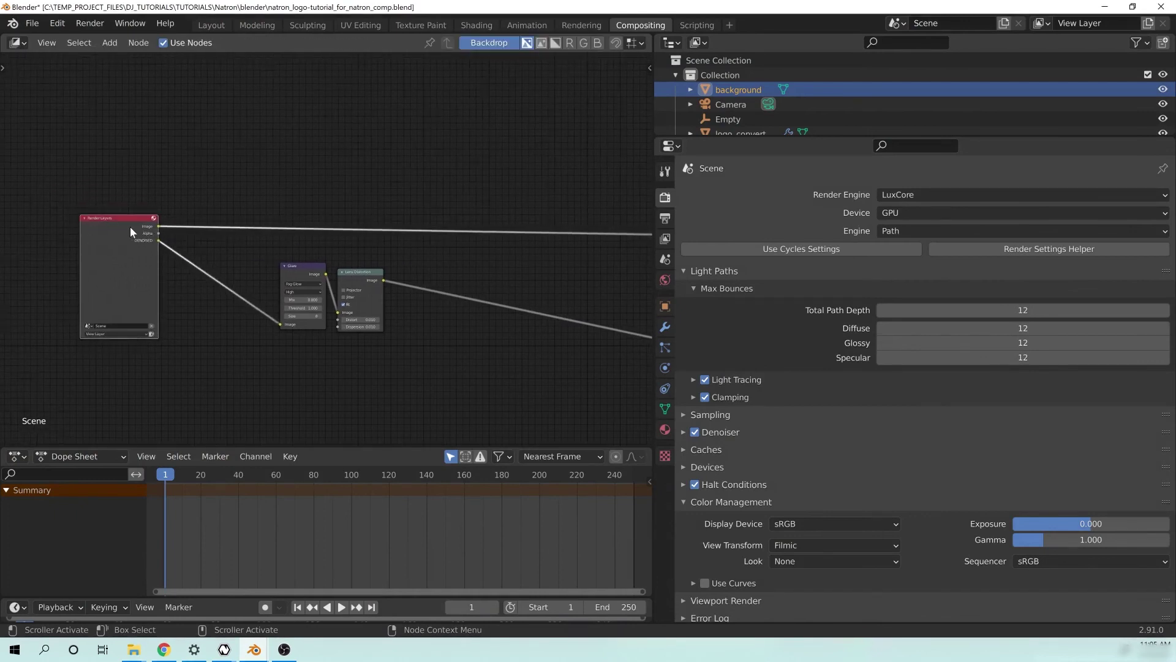
pyautogui.moveTo(126, 223); pyautogui.dragTo(119, 224)
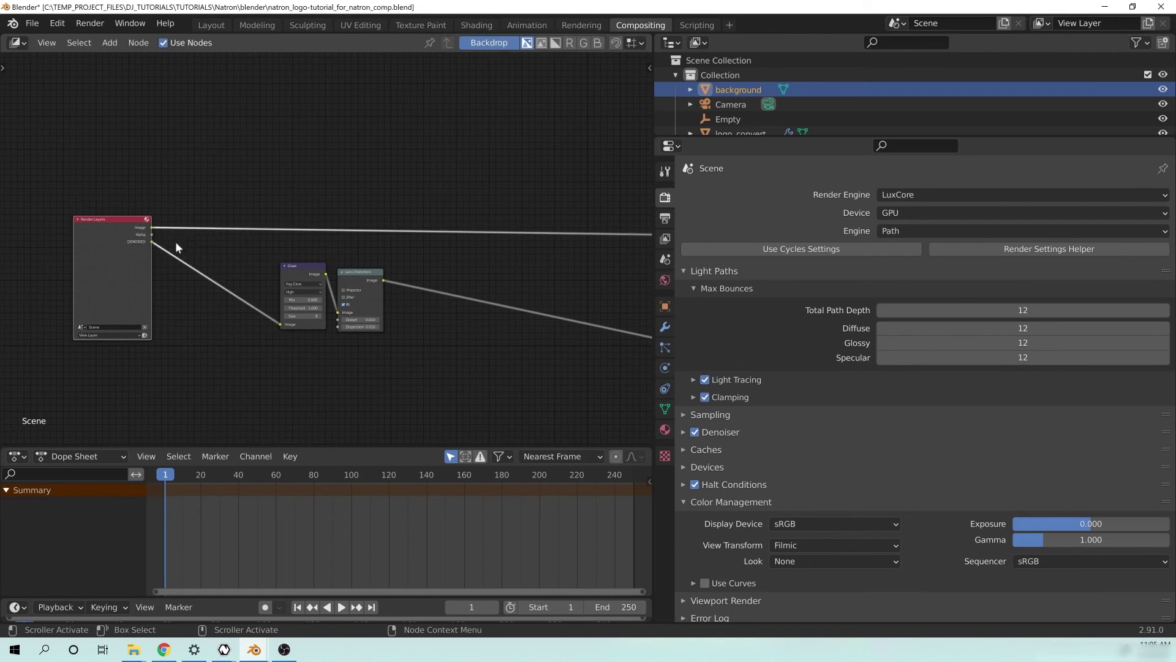
pyautogui.moveTo(125, 234); pyautogui.dragTo(174, 231)
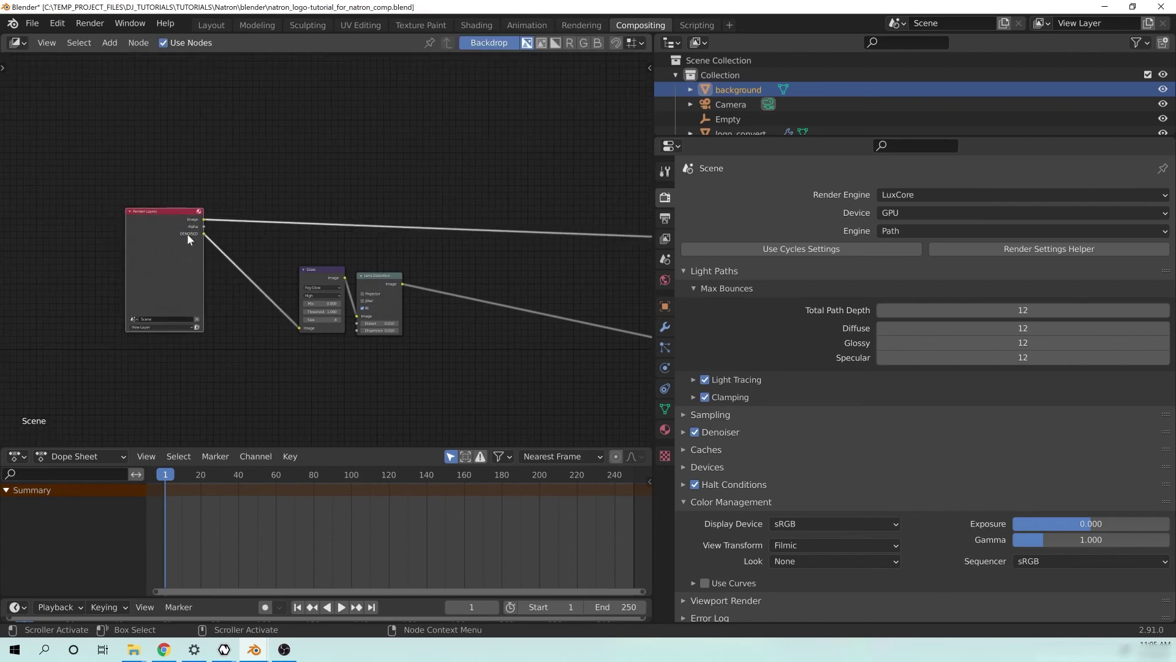
pyautogui.hscroll(-2, 240, 242)
pyautogui.moveTo(204, 226); pyautogui.dragTo(185, 225)
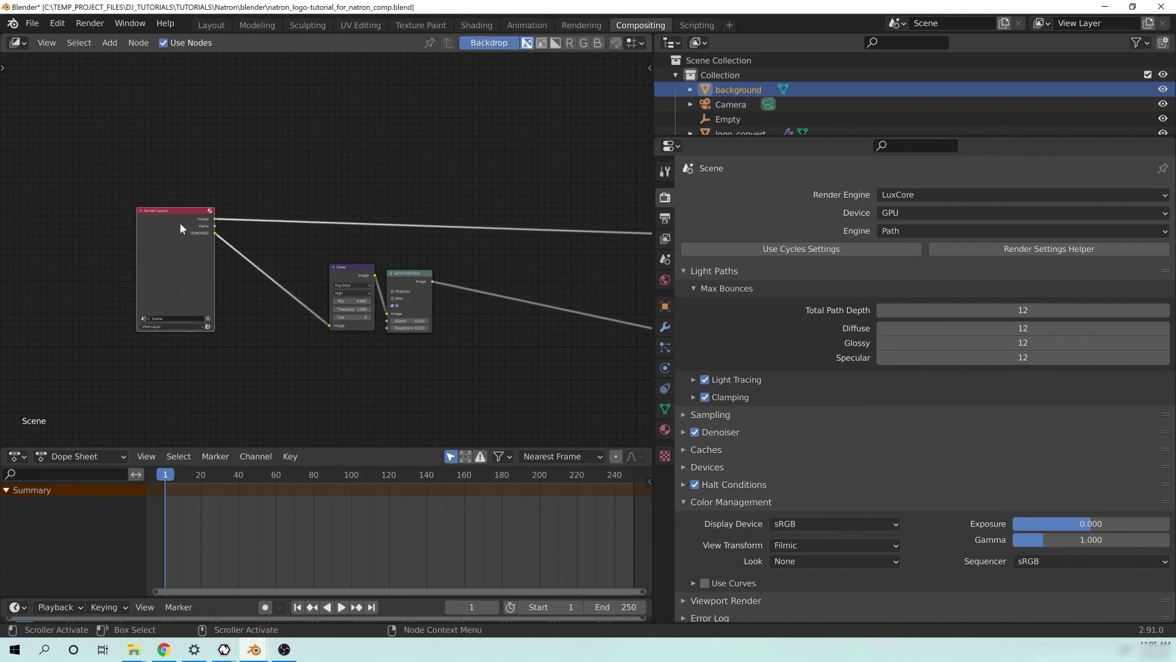
pyautogui.moveTo(180, 227); pyautogui.dragTo(147, 227)
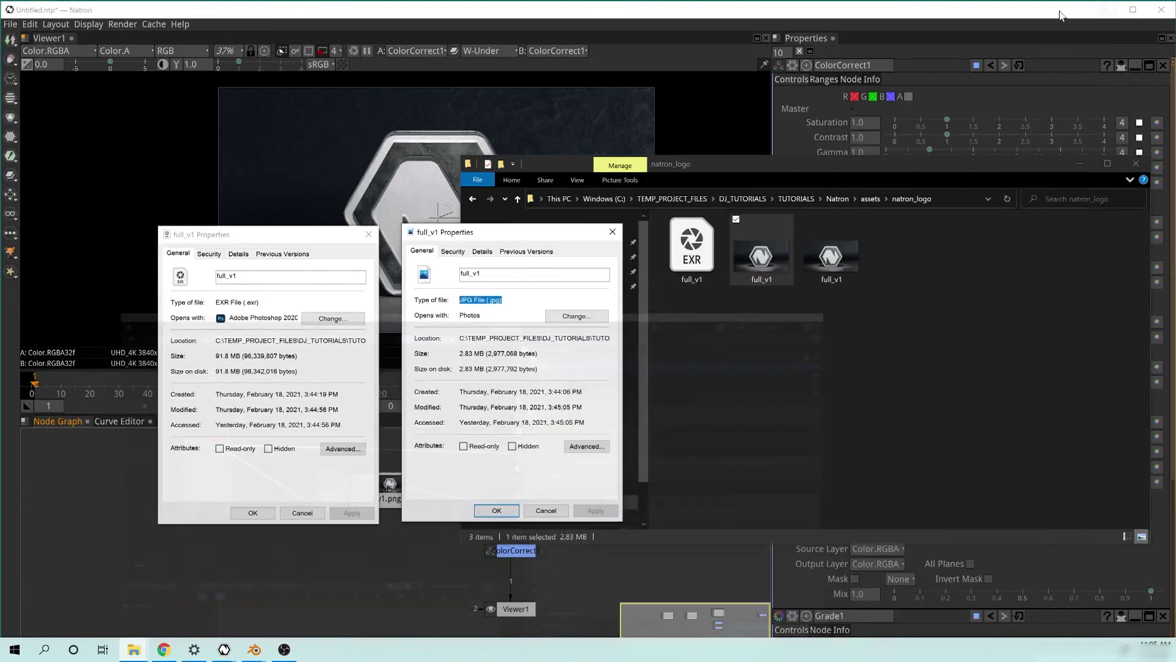
# Rearrange the EXR and JPG properties windows side by side
pyautogui.moveTo(473, 233); pyautogui.dragTo(480, 230)
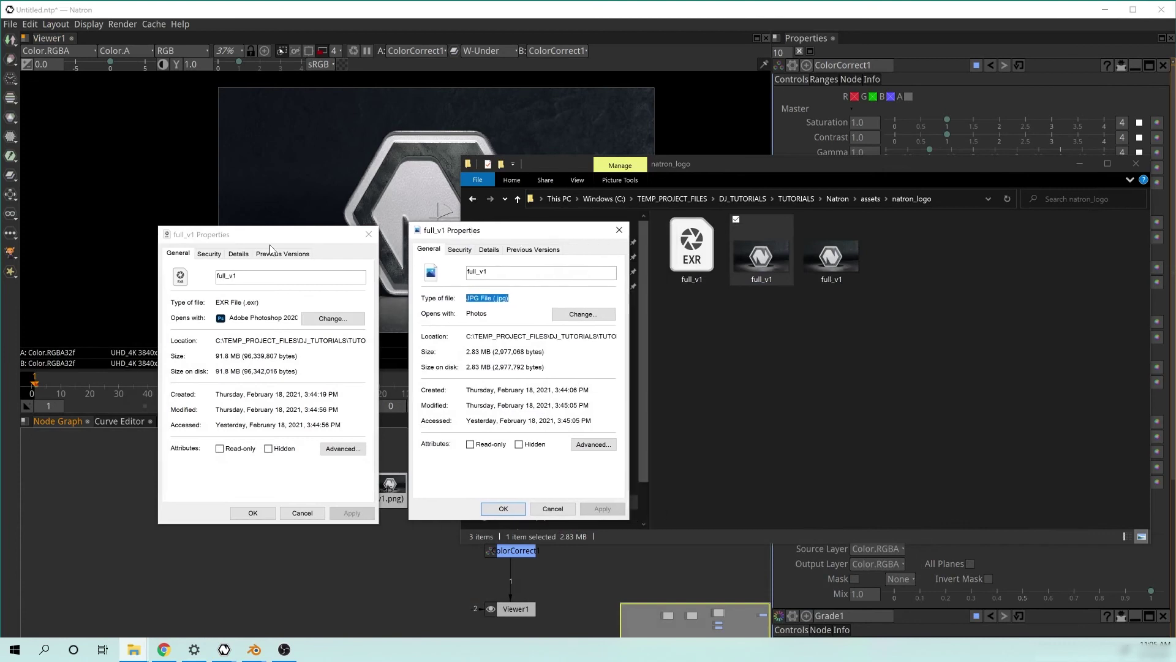
pyautogui.moveTo(265, 233); pyautogui.dragTo(235, 223)
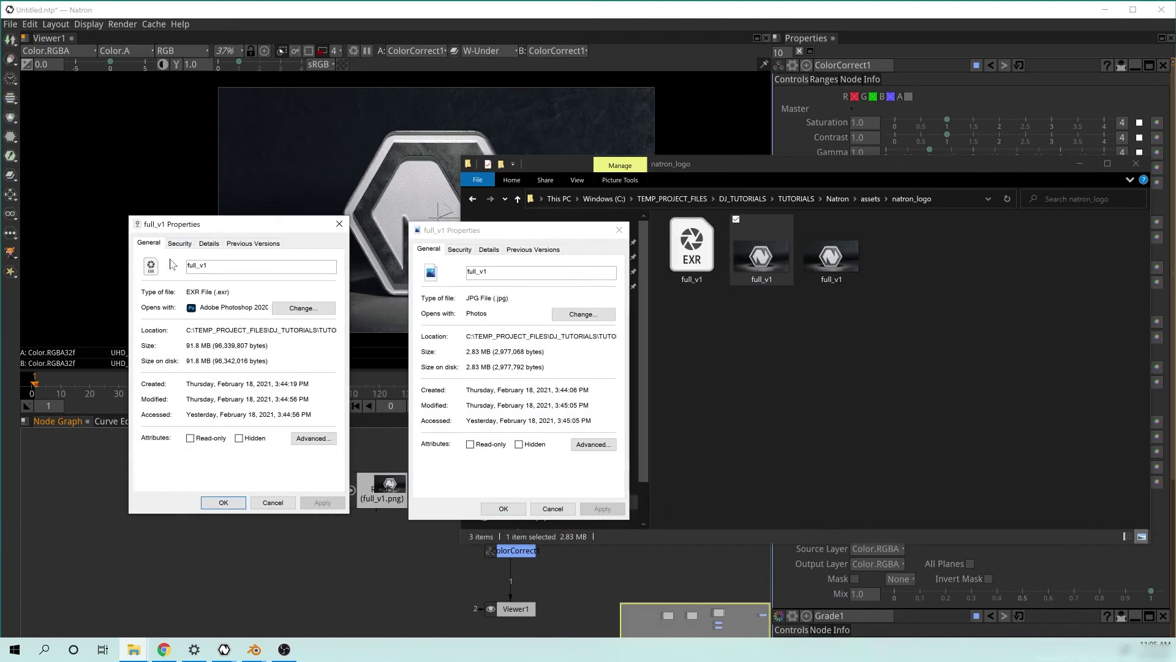
pyautogui.moveTo(199, 223); pyautogui.dragTo(213, 223)
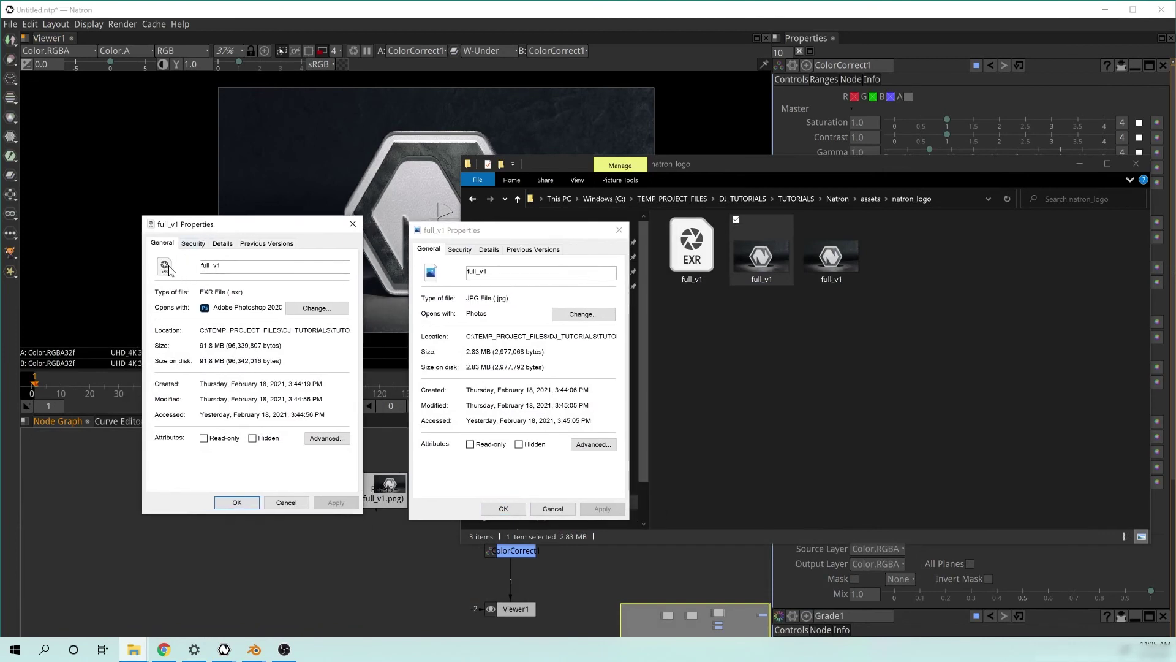
pyautogui.moveTo(211, 224)
pyautogui.mouseDown()
pyautogui.moveTo(232, 219)
pyautogui.moveTo(207, 214)
pyautogui.moveTo(289, 242)
pyautogui.moveTo(331, 238)
pyautogui.moveTo(221, 239)
pyautogui.mouseUp()
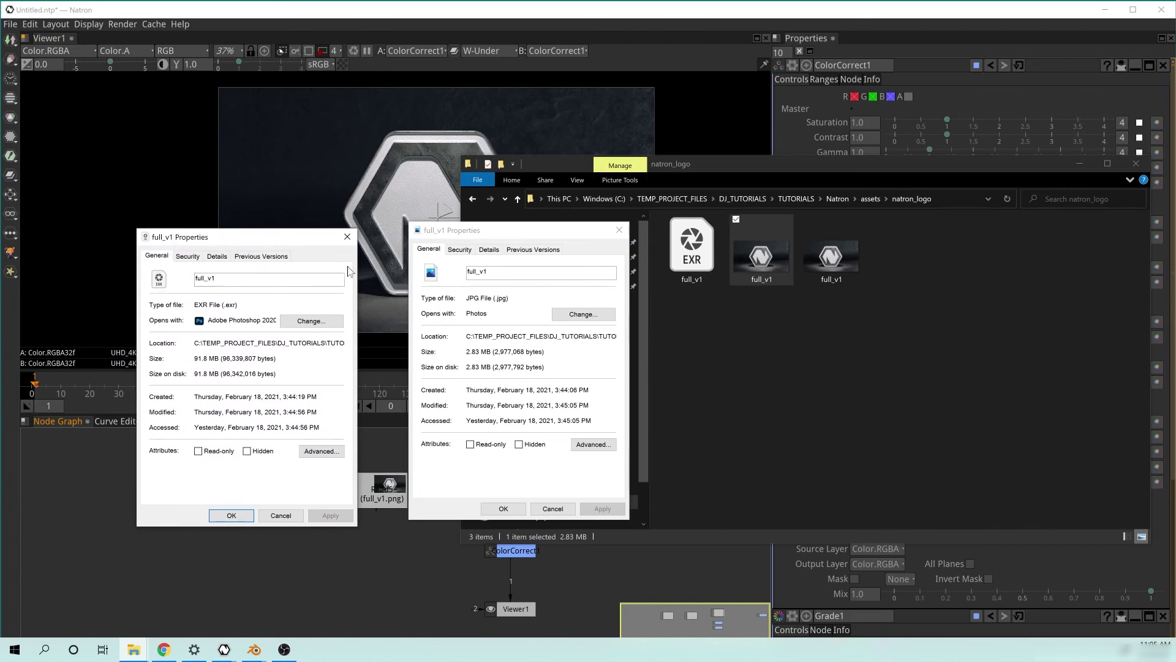
pyautogui.moveTo(482, 229); pyautogui.dragTo(461, 231)
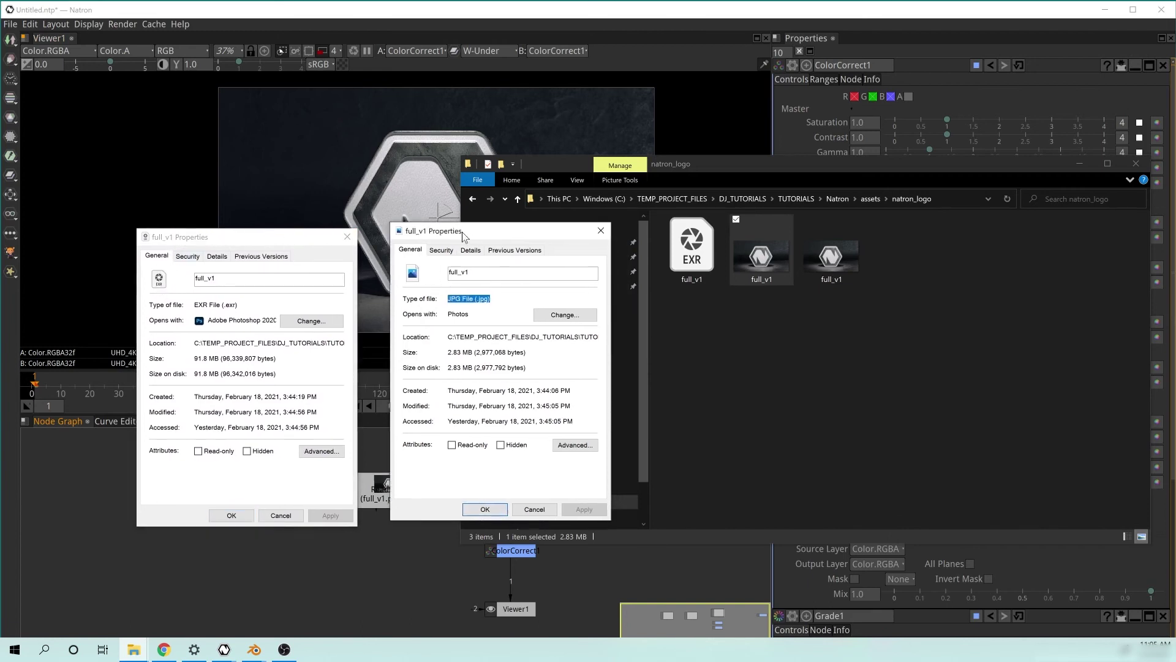
pyautogui.moveTo(335, 237); pyautogui.dragTo(309, 229)
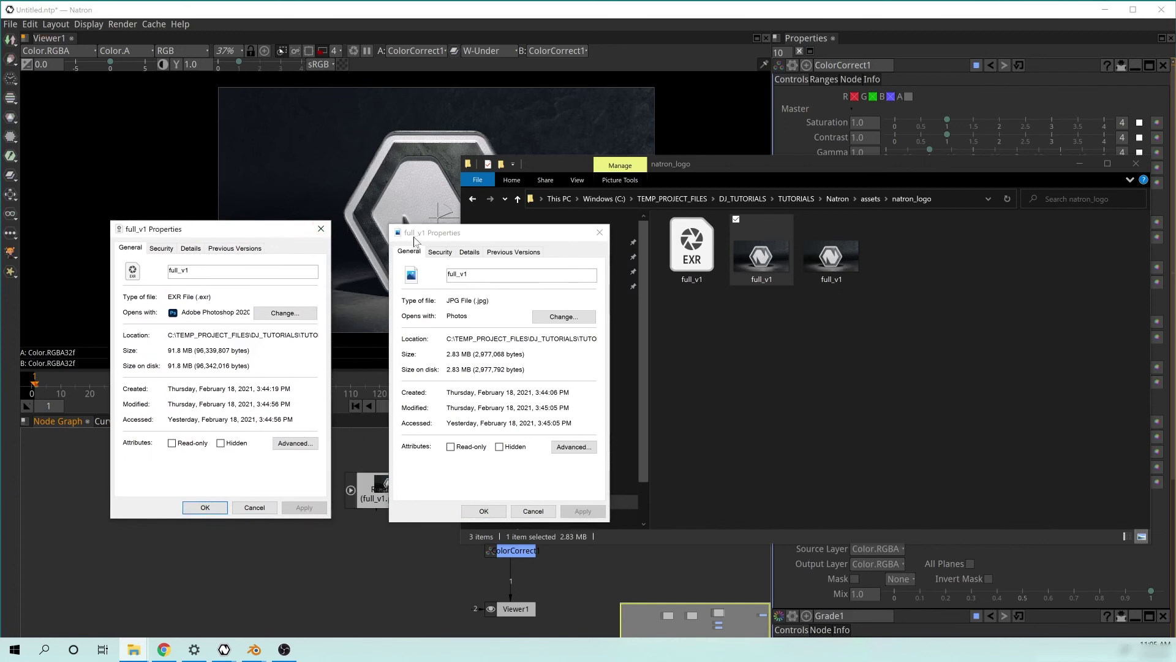
pyautogui.moveTo(415, 233); pyautogui.dragTo(380, 229)
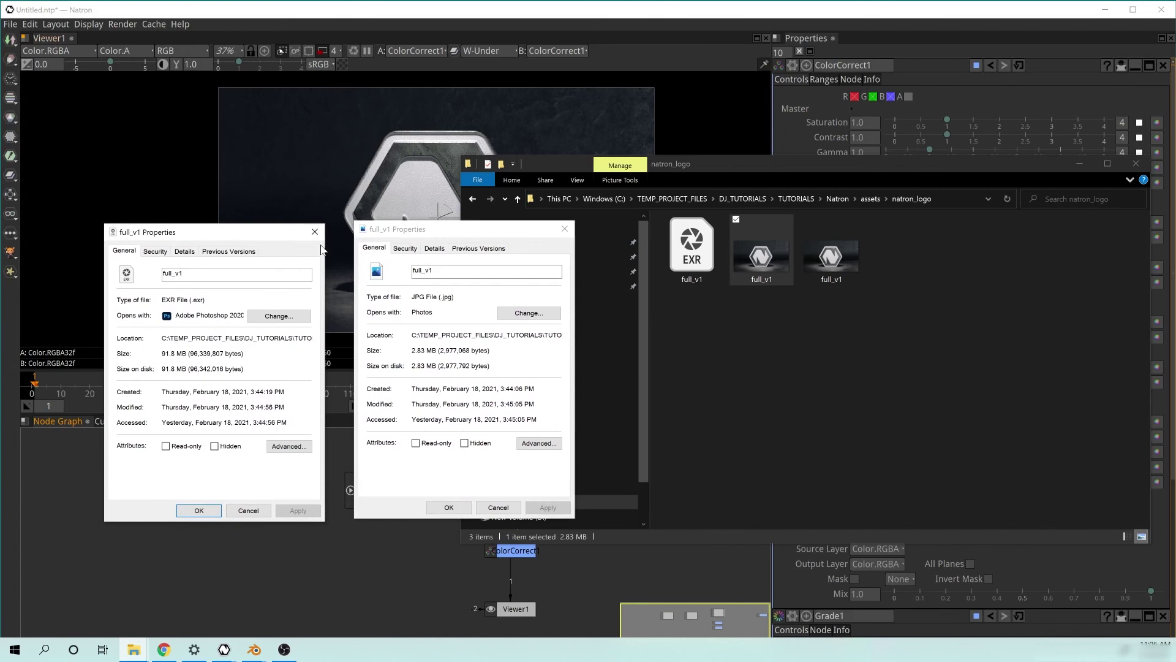
# Close both properties windows and the natron_logo folder window
pyautogui.click(320, 229)
pyautogui.click(562, 231)
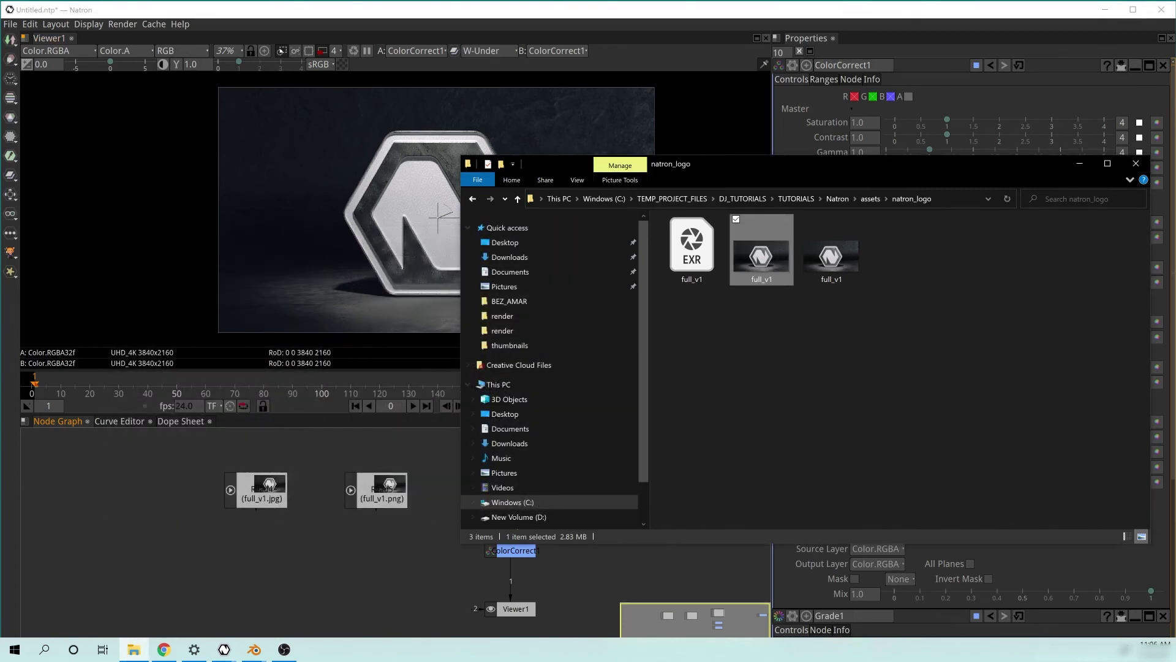
pyautogui.click(1079, 163)
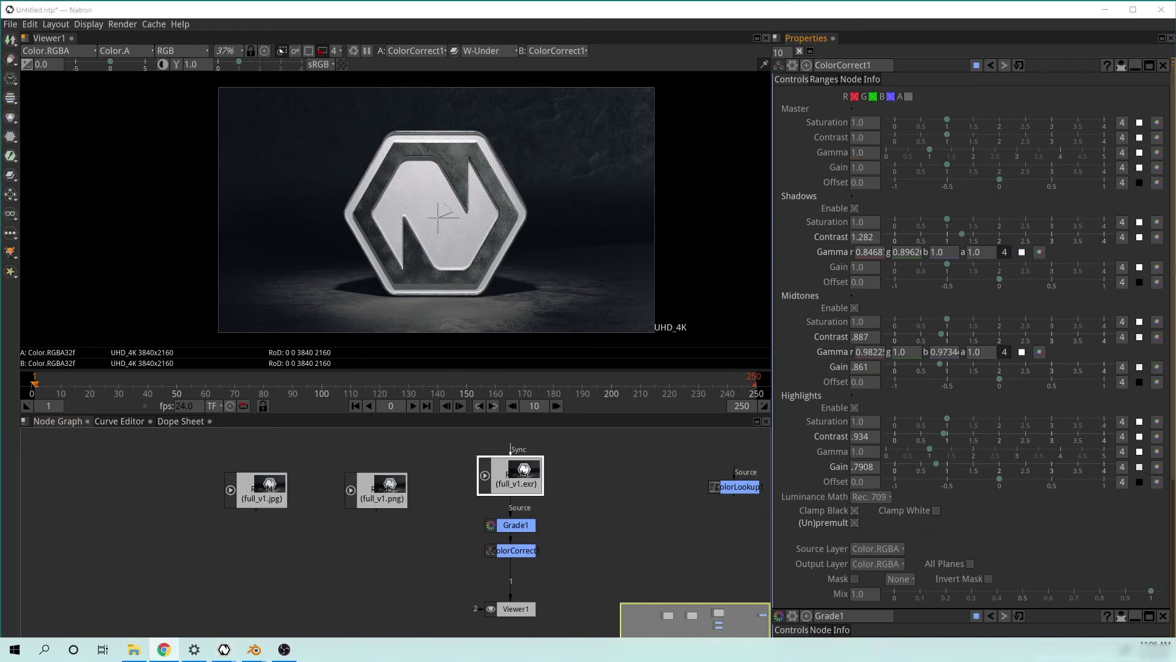
# Read the maximised 'VFX File Formats You Need to Know' article, then restore Chrome's window size
pyautogui.hotkey('alt', 'Tab')
pyautogui.doubleClick(634, 56)
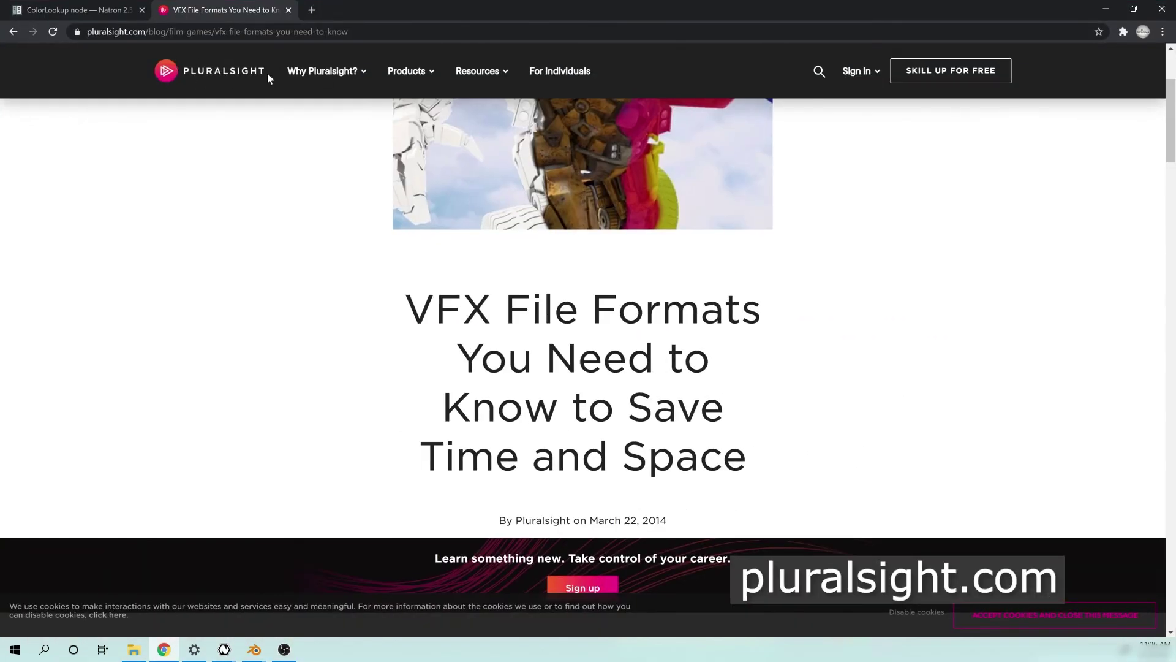
pyautogui.scroll(3, 680, 454)
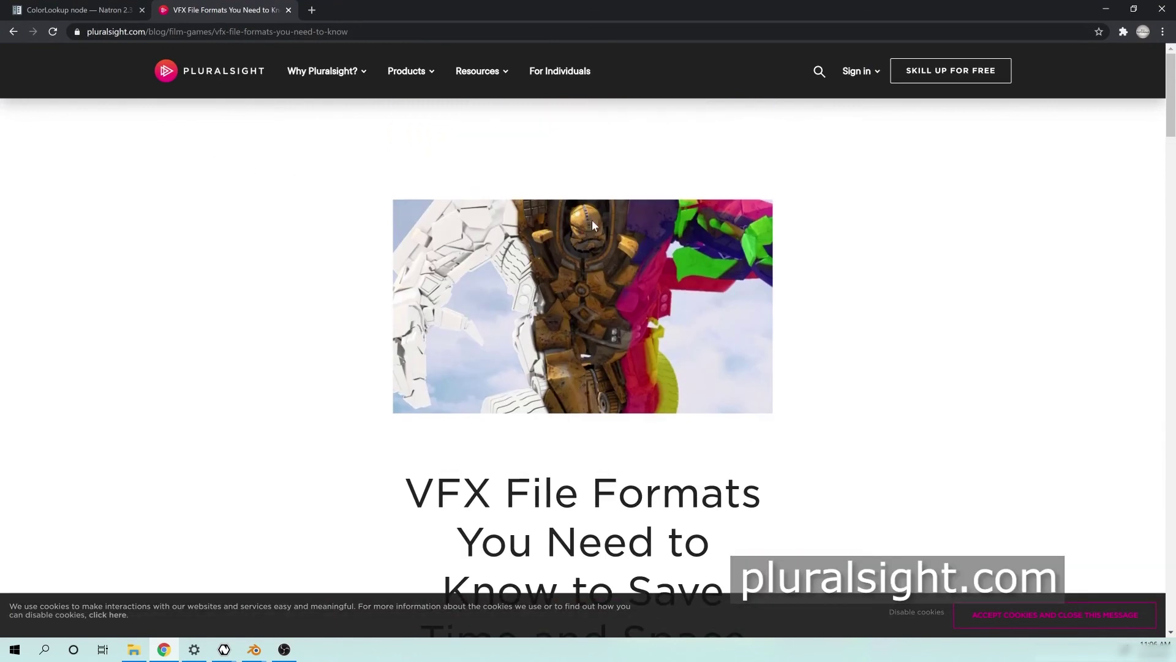
pyautogui.scroll(-5, 592, 225)
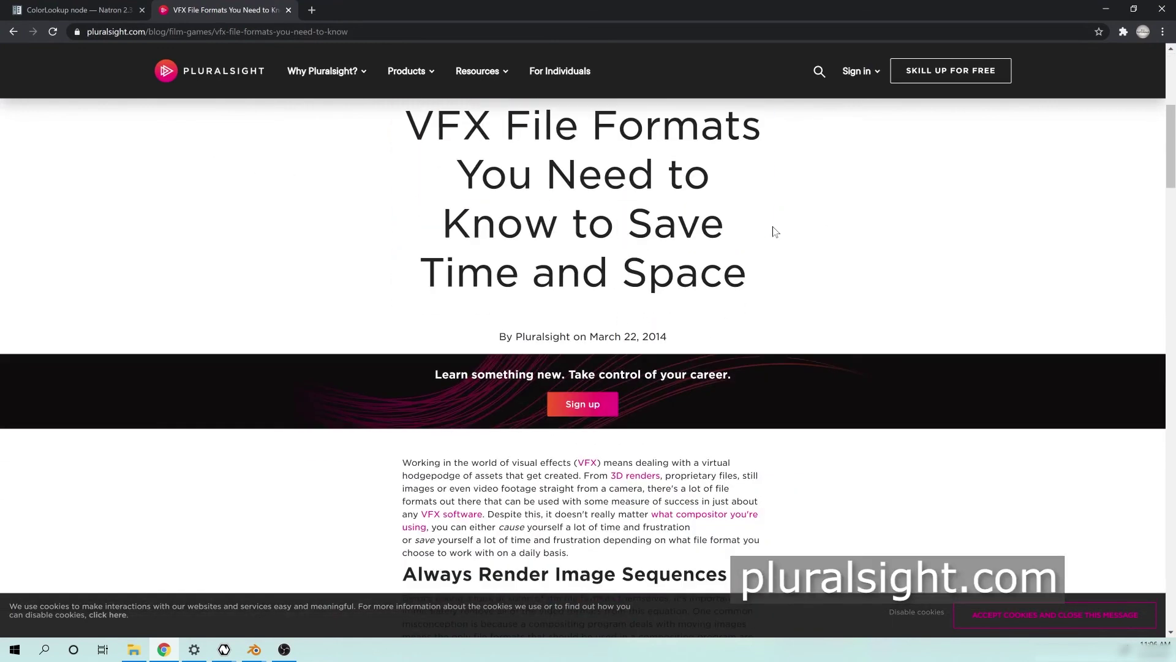
pyautogui.scroll(-15, 913, 401)
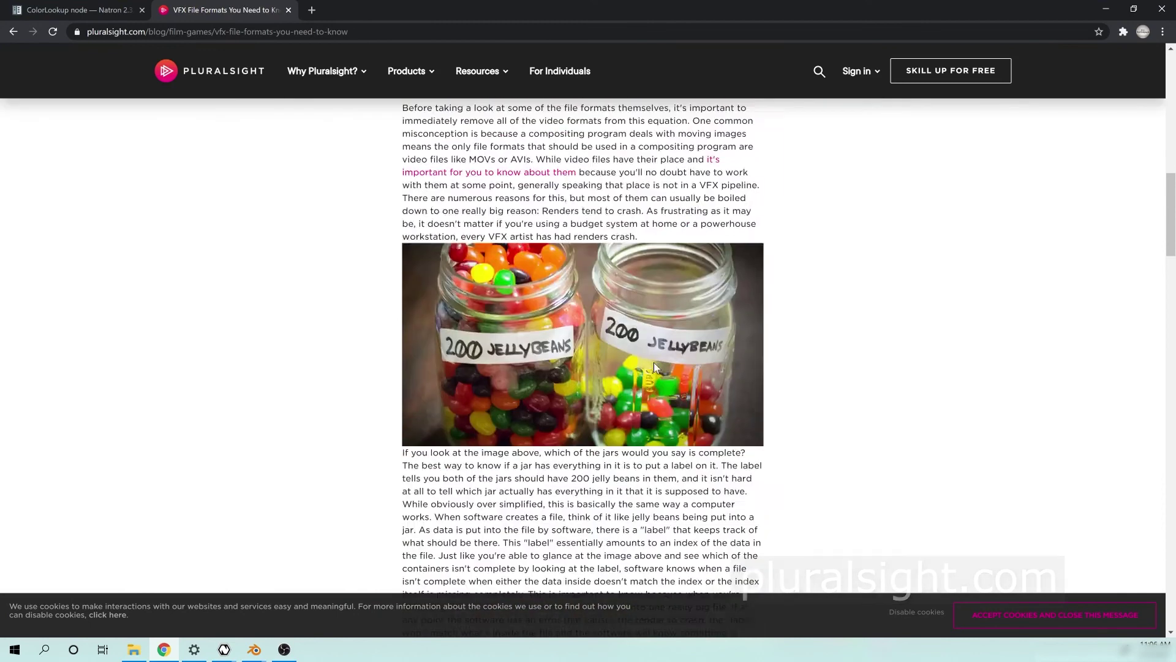
pyautogui.scroll(-15, 913, 401)
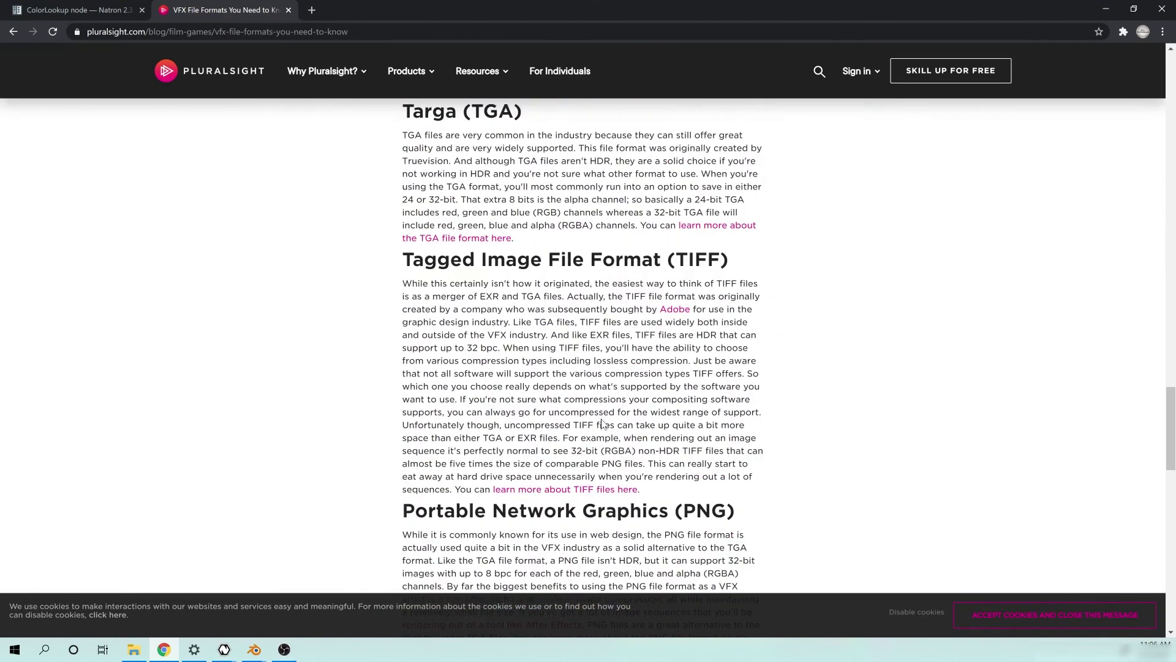
pyautogui.scroll(3, 560, 375)
pyautogui.scroll(3, 325, 223)
pyautogui.scroll(-15, 630, 422)
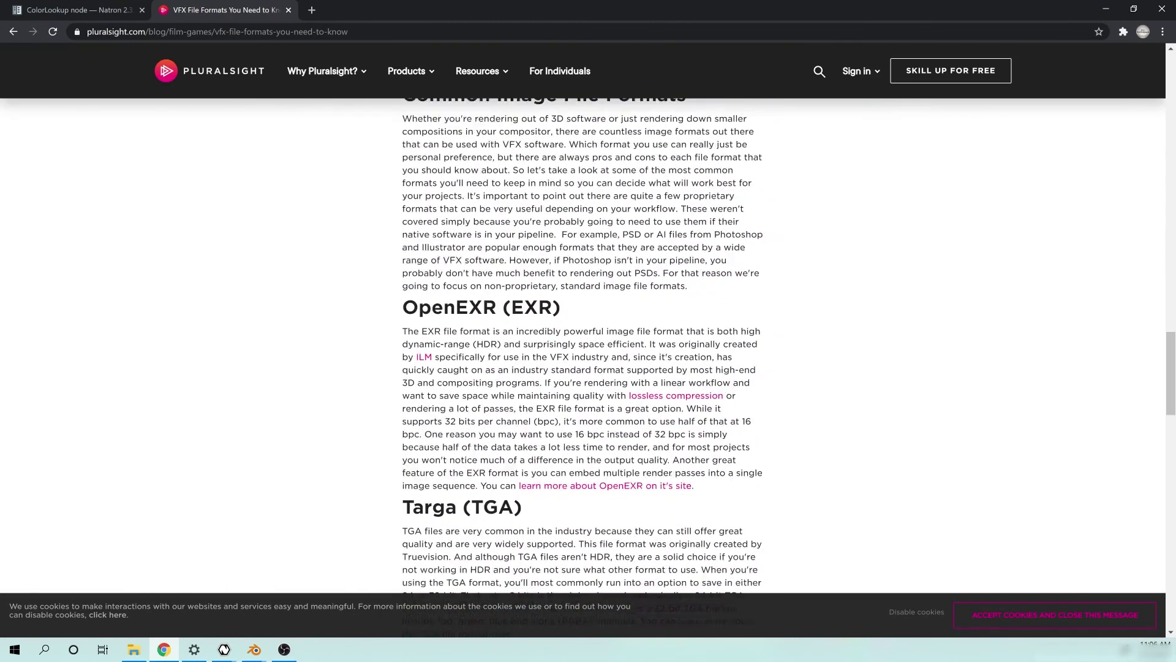
pyautogui.scroll(-4, 596, 423)
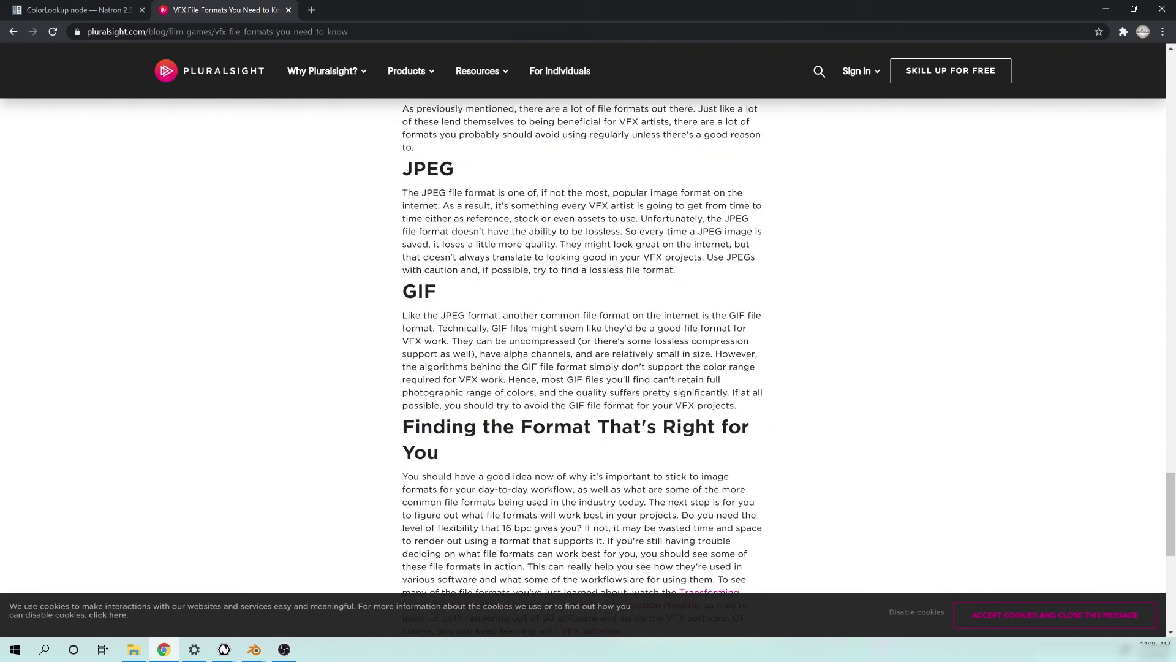
pyautogui.scroll(-5, 431, 410)
pyautogui.scroll(11, 431, 409)
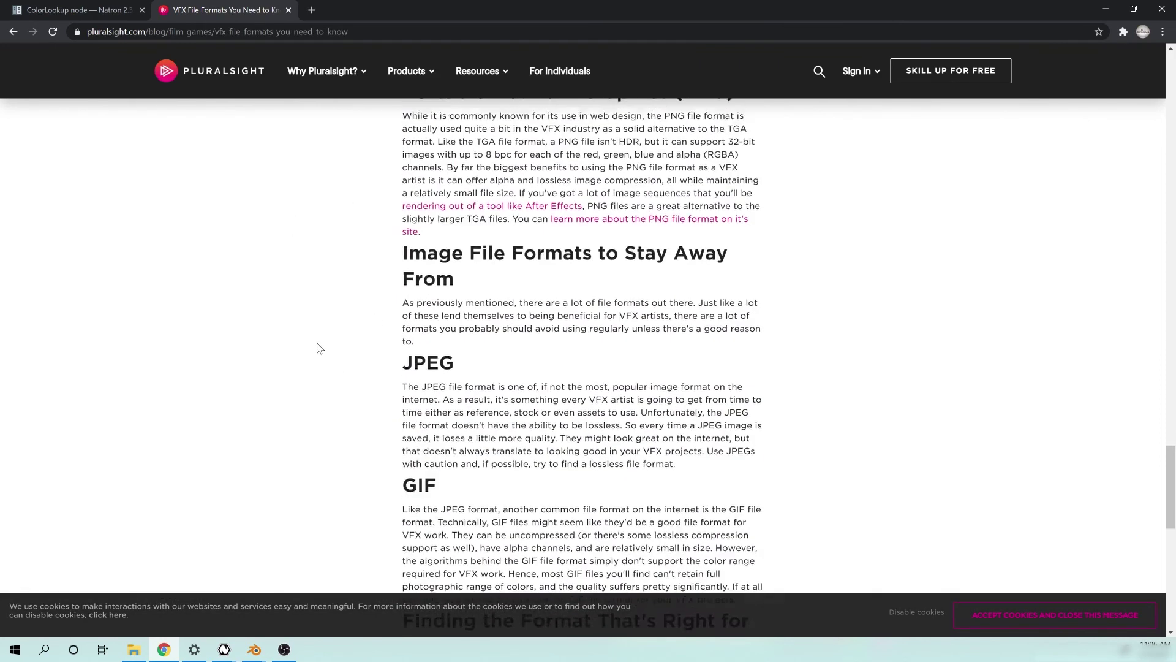
pyautogui.scroll(1, 533, 383)
pyautogui.scroll(-4, 533, 383)
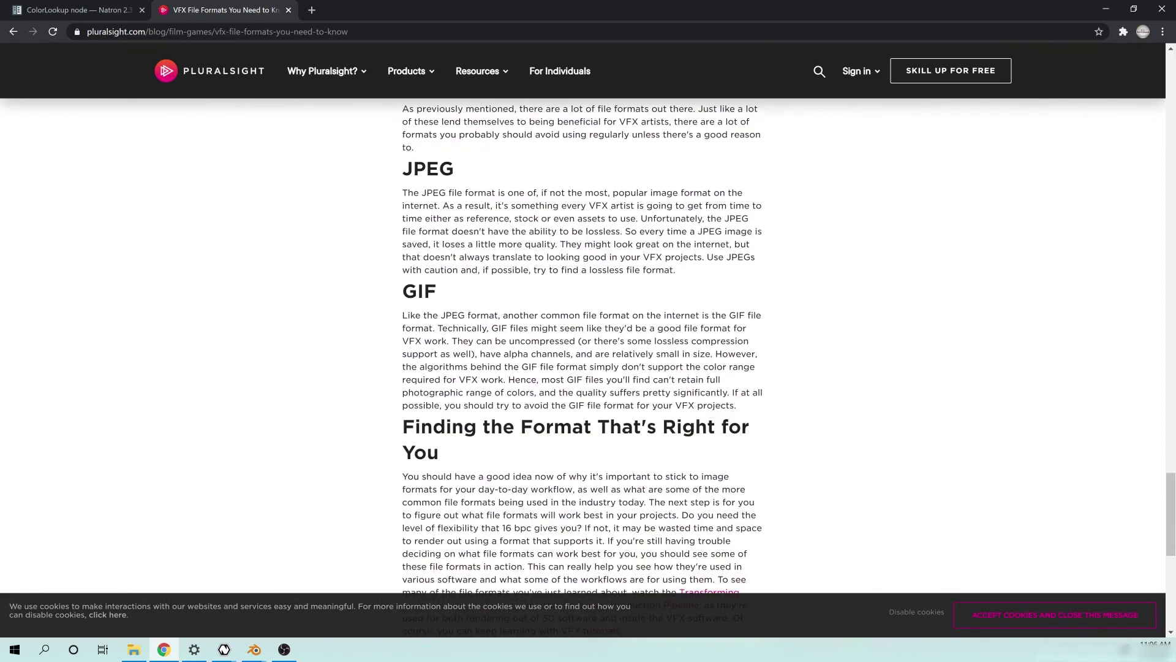
pyautogui.scroll(15, 583, 346)
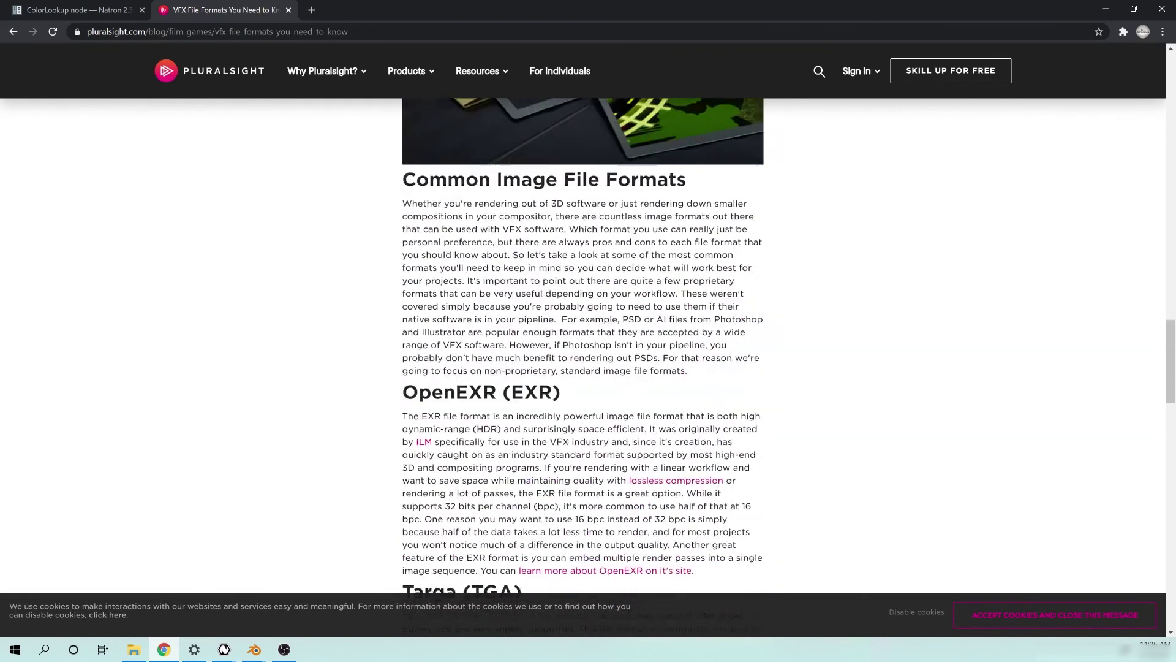
pyautogui.scroll(4, 798, 364)
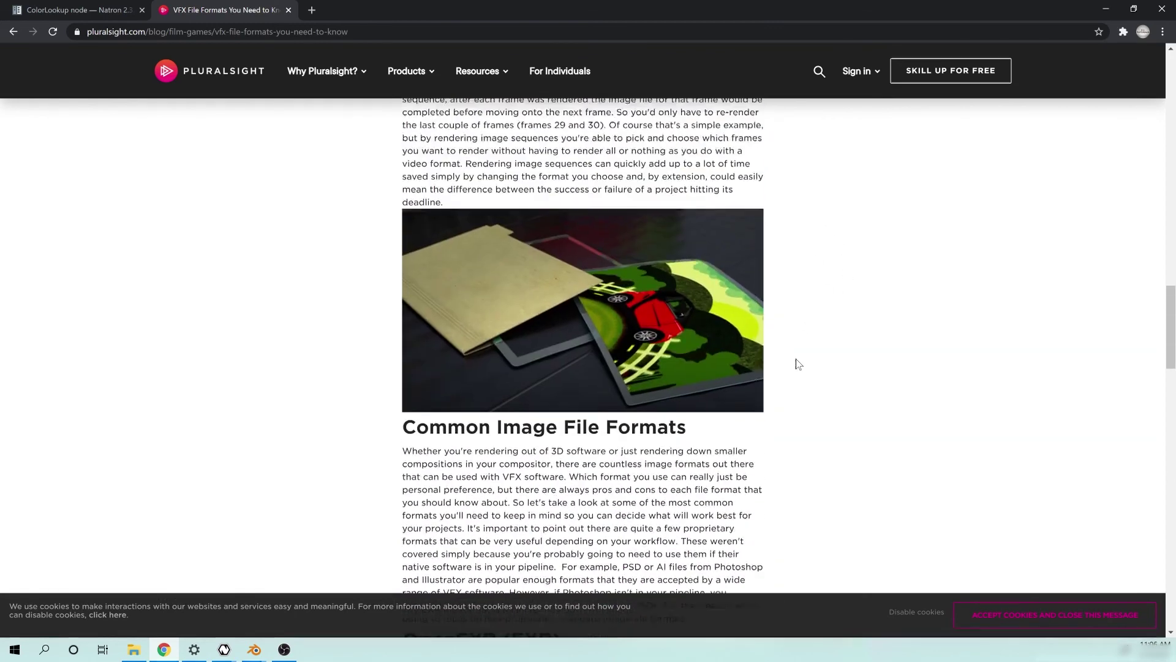
pyautogui.scroll(5, 798, 363)
pyautogui.click(1133, 8)
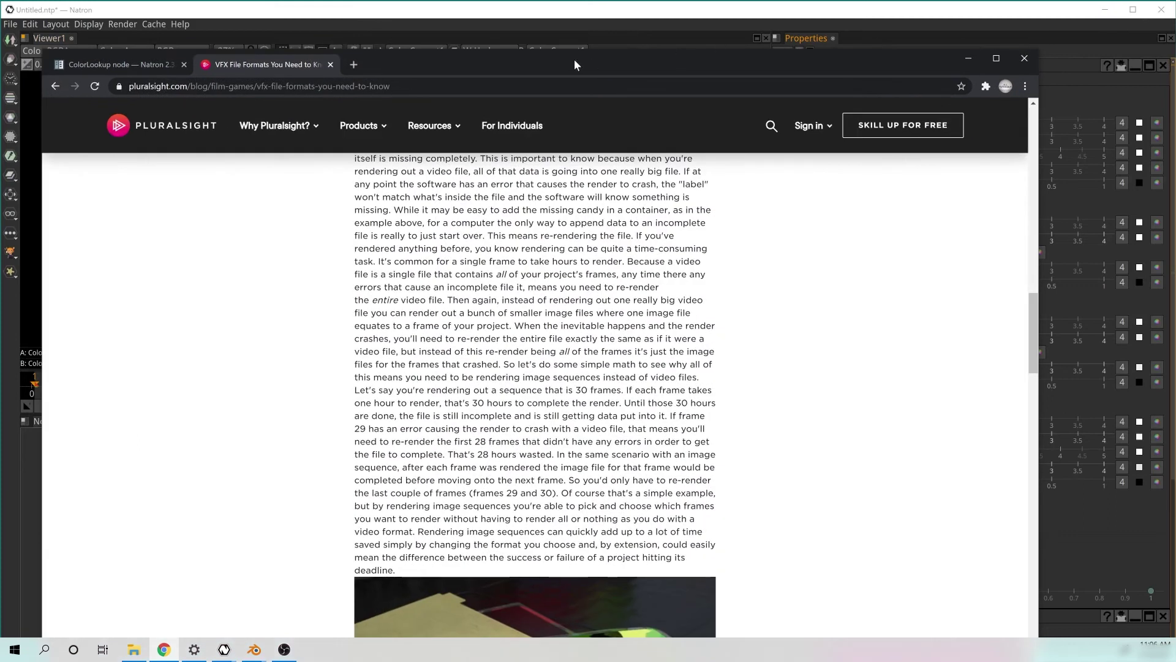
# Move Chrome aside and align the full_v1 png, jpg and exr Read nodes in one row
pyautogui.moveTo(572, 59); pyautogui.dragTo(1173, 429)
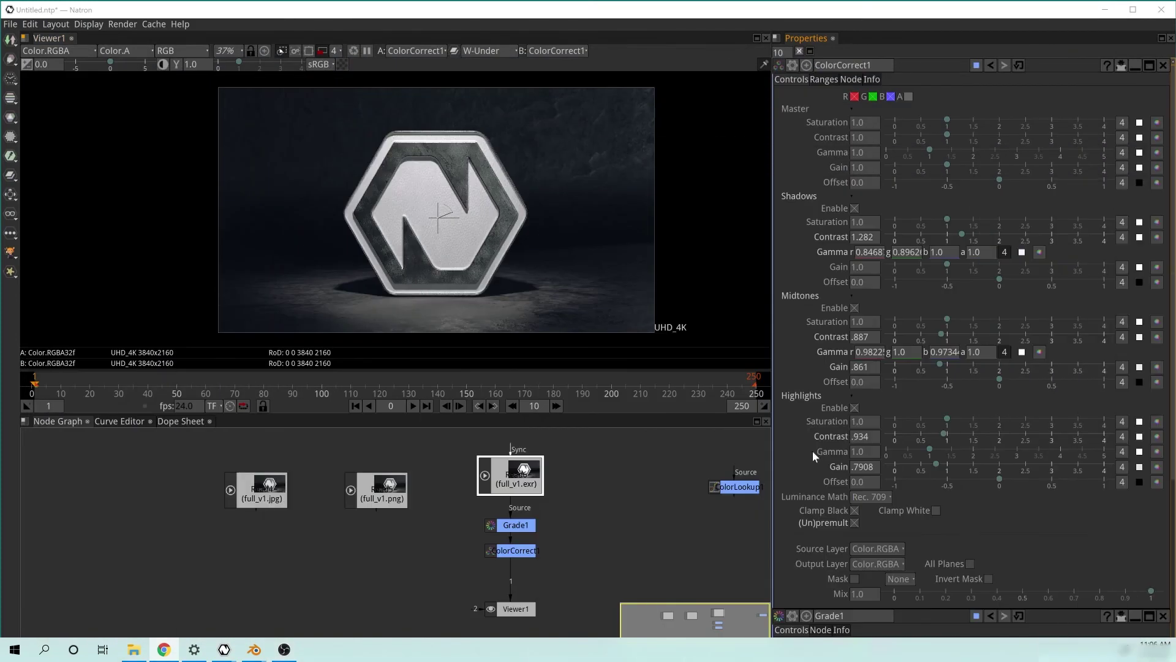
pyautogui.moveTo(481, 512); pyautogui.dragTo(498, 488)
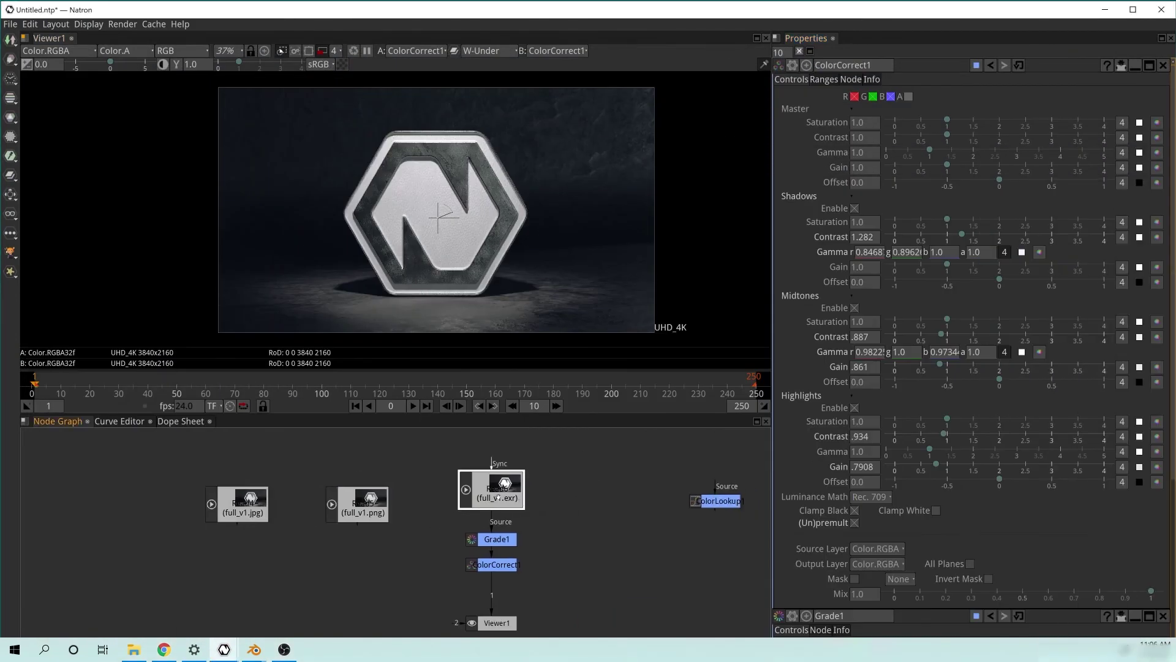
pyautogui.moveTo(381, 502); pyautogui.dragTo(387, 484)
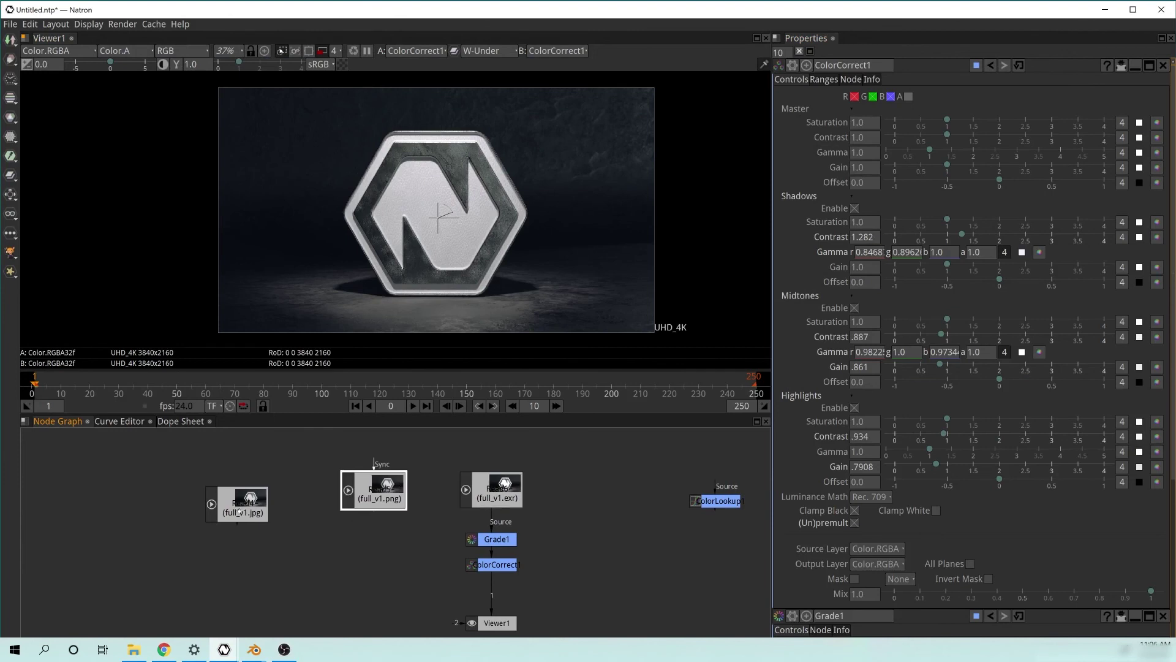
pyautogui.moveTo(254, 508); pyautogui.dragTo(254, 494)
pyautogui.click(368, 494)
pyautogui.moveTo(498, 489); pyautogui.dragTo(503, 484)
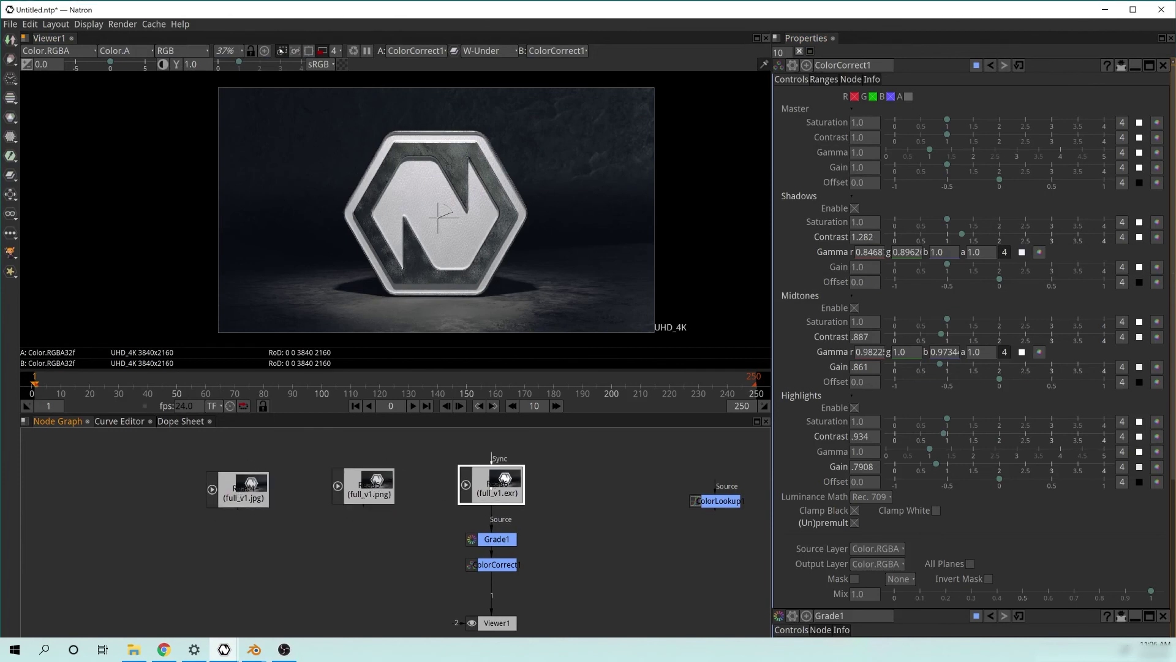
pyautogui.moveTo(495, 476); pyautogui.dragTo(495, 476)
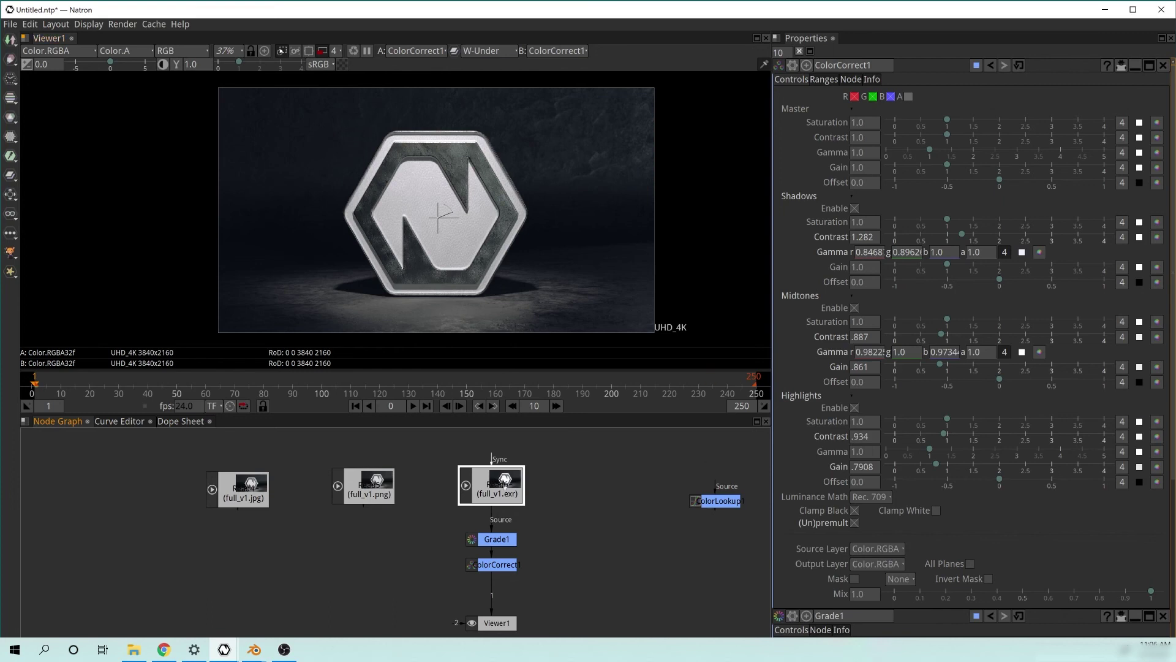
pyautogui.click(16, 26)
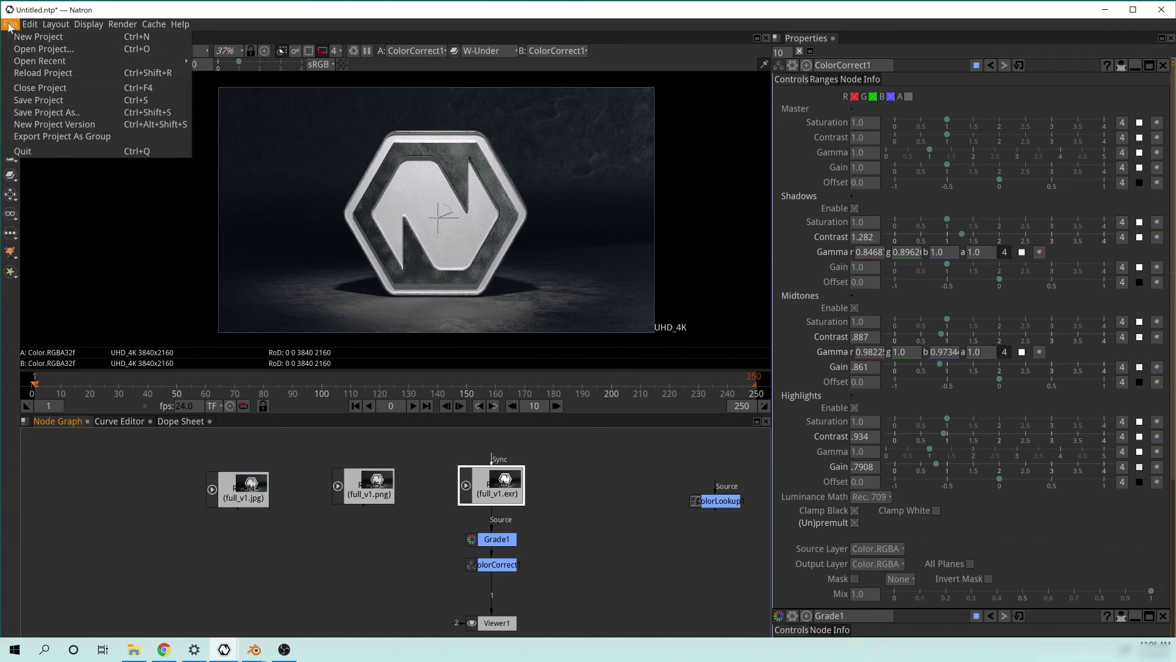
# In Save Project As, create a new natron_color_grading folder and open it
pyautogui.click(55, 112)
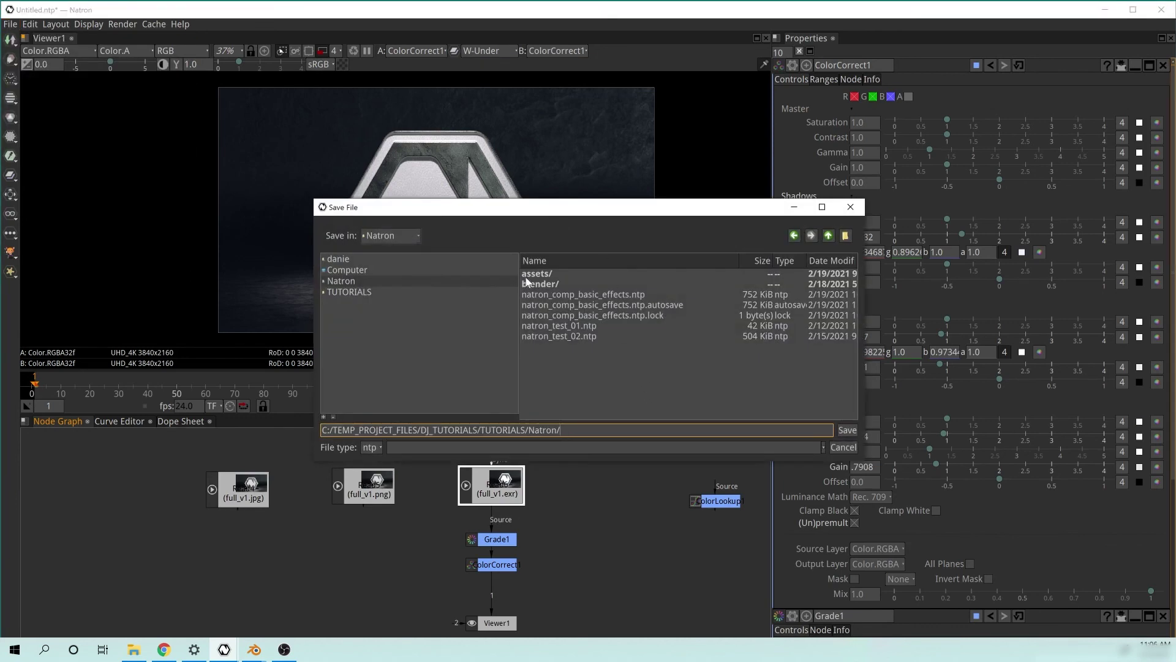
pyautogui.rightClick(609, 378)
pyautogui.click(662, 396)
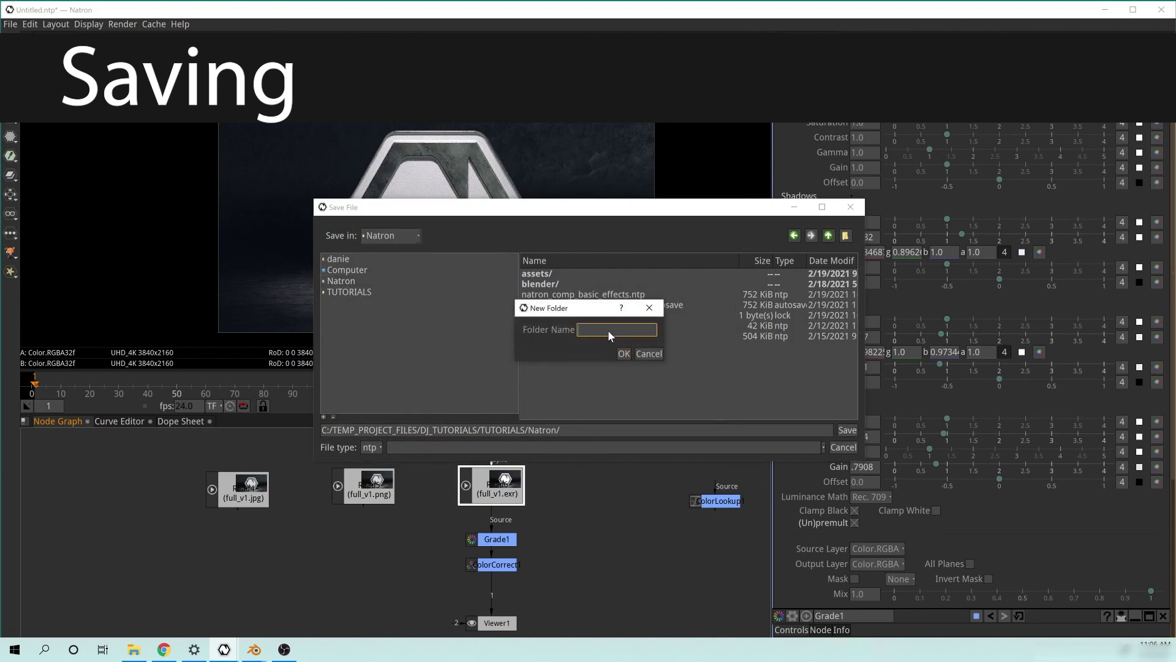
pyautogui.write('natron_color_b')
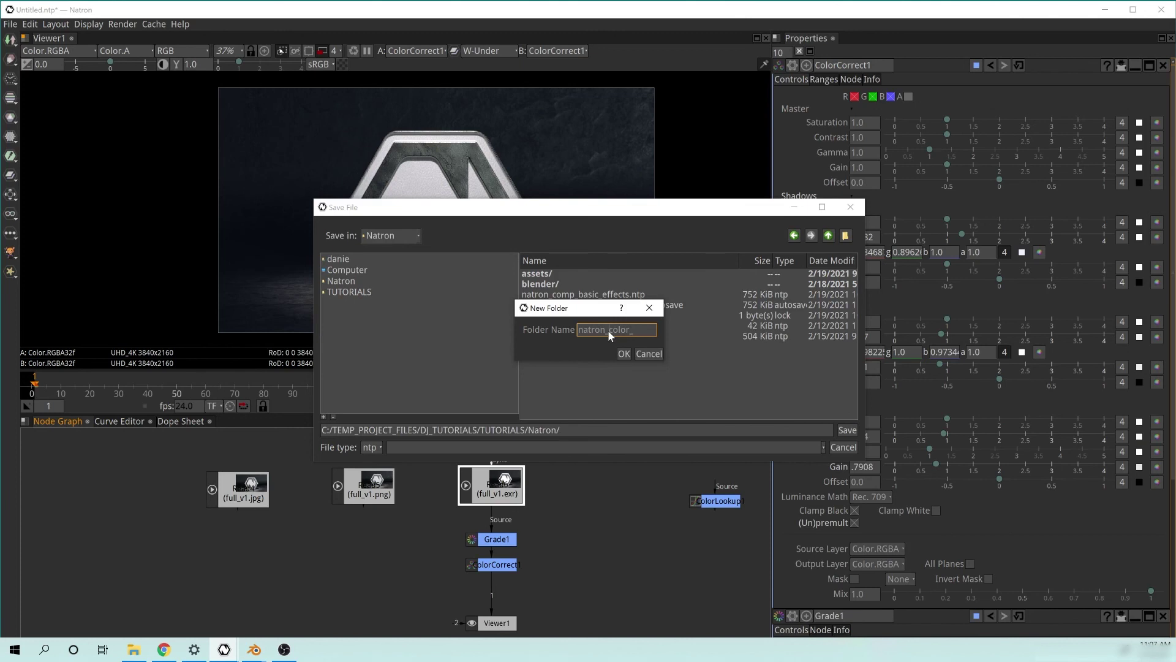
pyautogui.write('olor_grading')
pyautogui.click(623, 354)
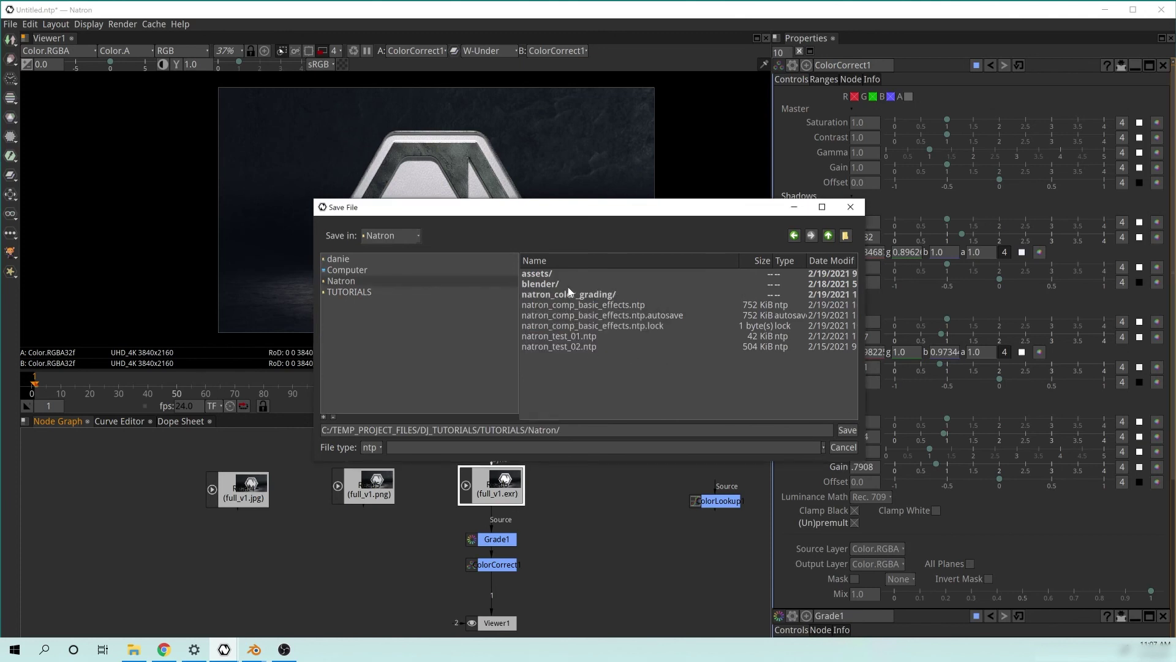
pyautogui.doubleClick(570, 294)
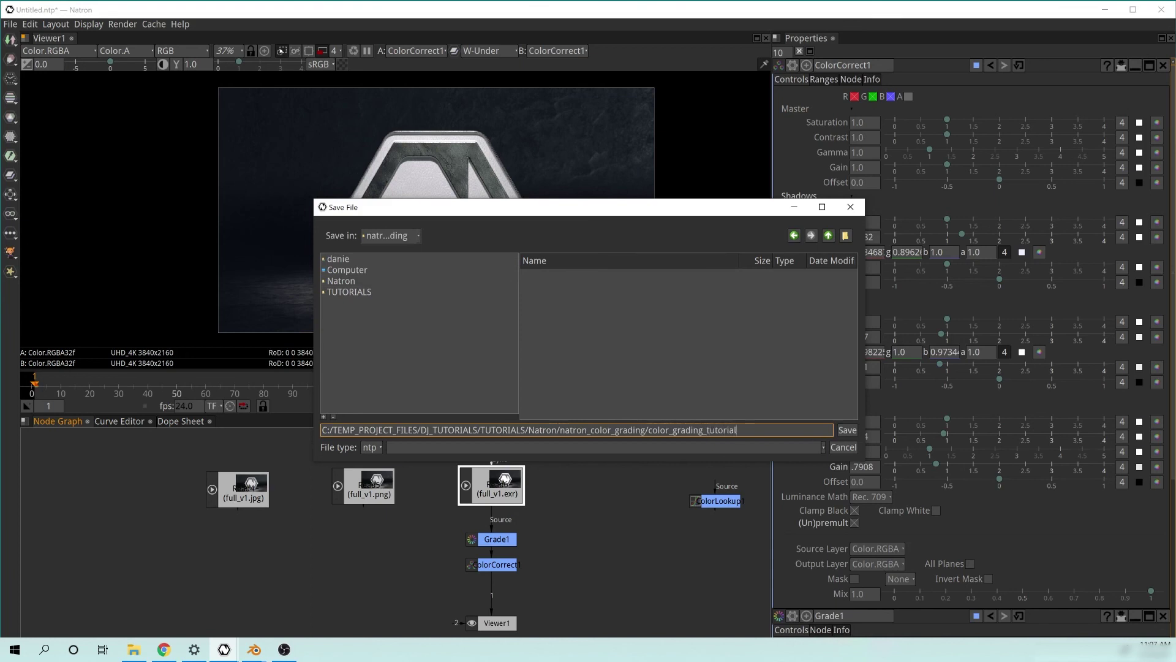
# Save the project as color_grading_tutorial.ntp
pyautogui.click(847, 429)
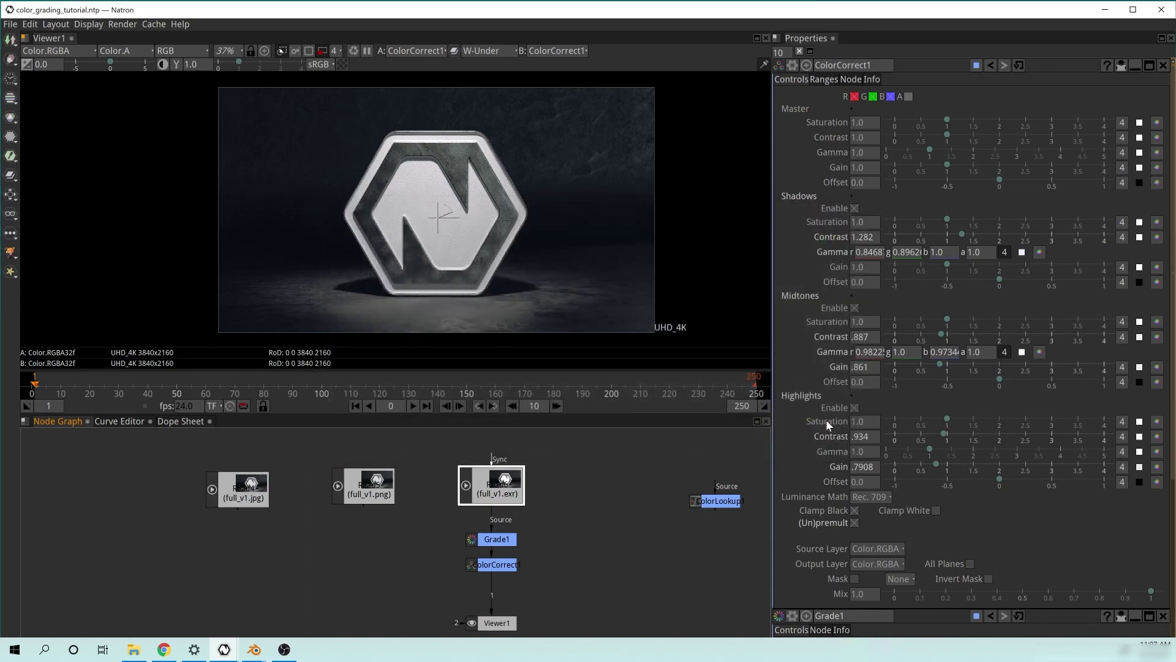
pyautogui.scroll(-2, 549, 499)
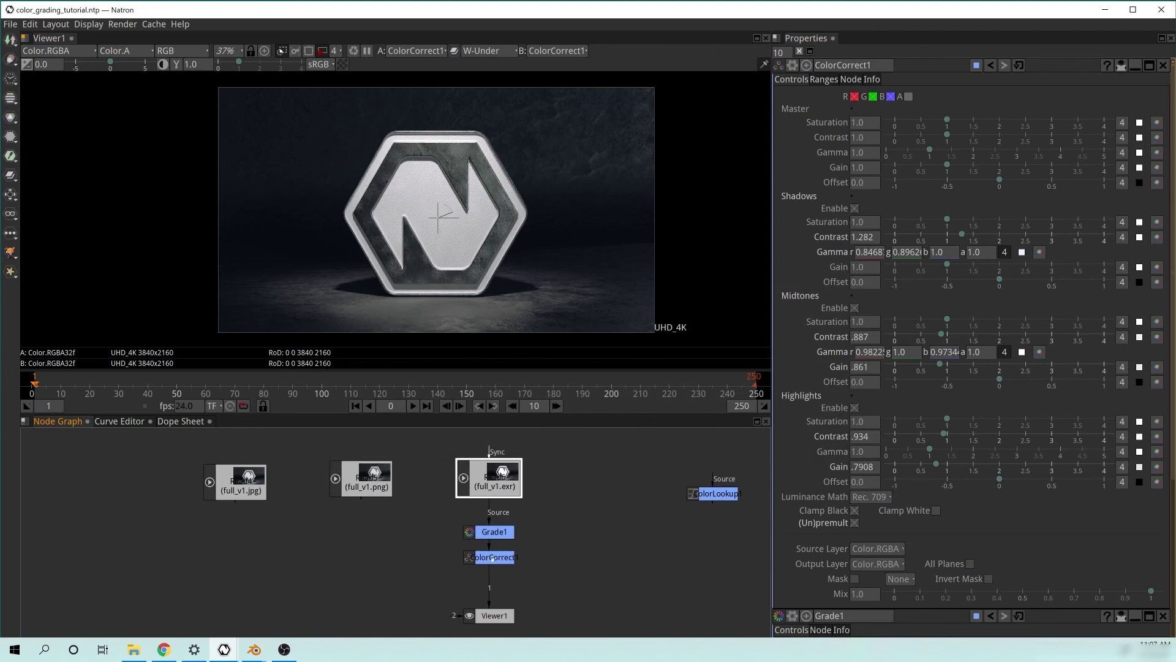
pyautogui.scroll(3, 601, 532)
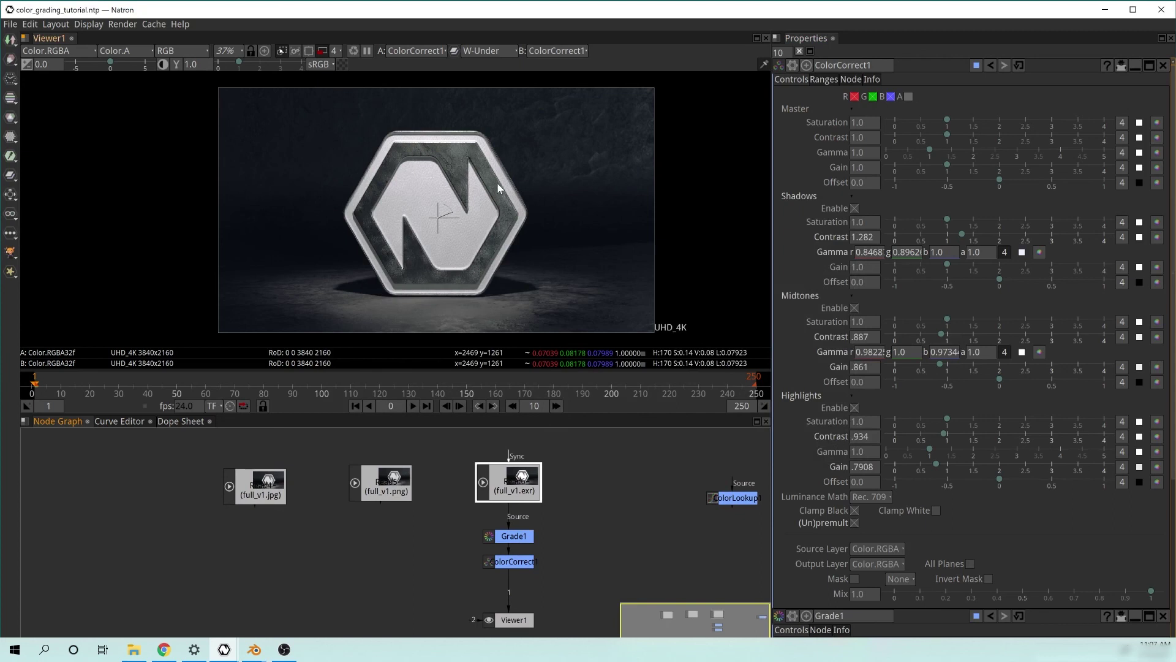
# Shift the full_v1.png and full_v1.jpg Read nodes rightward, closer to the EXR node
pyautogui.click(384, 484)
pyautogui.moveTo(385, 484); pyautogui.dragTo(397, 482)
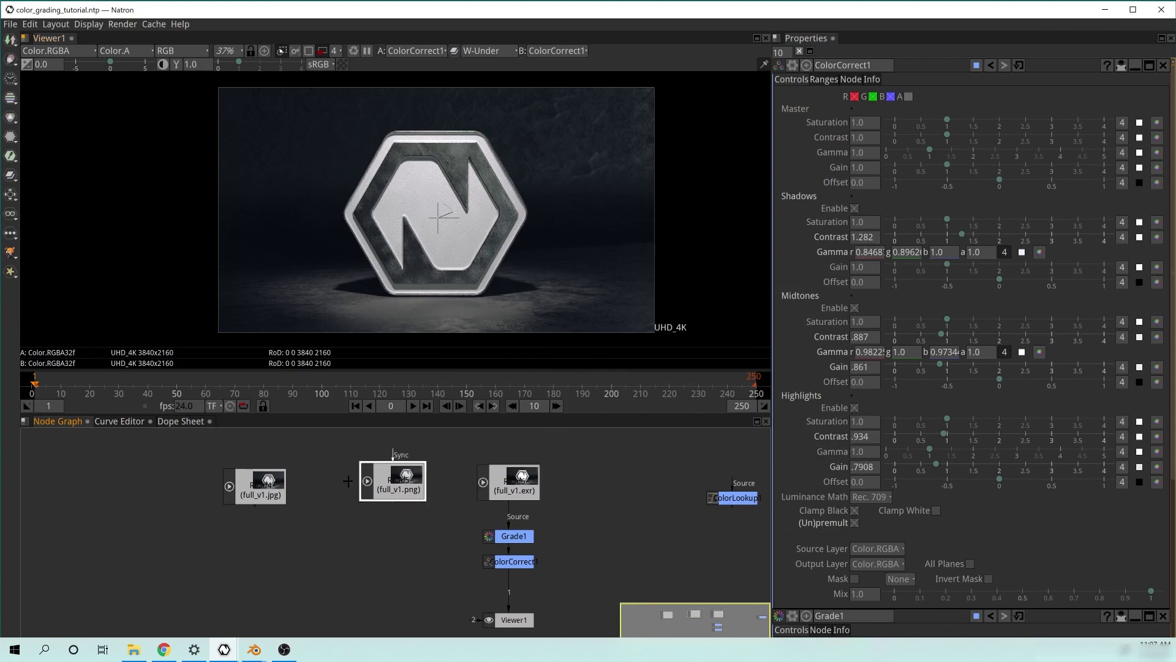
pyautogui.moveTo(272, 487); pyautogui.dragTo(331, 482)
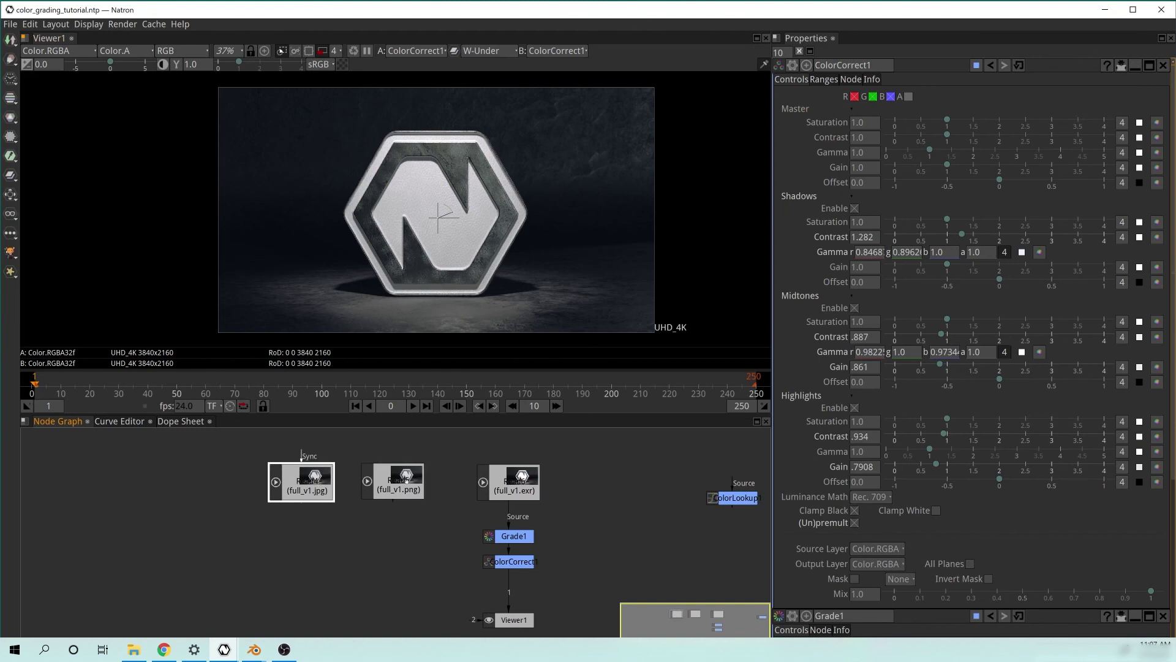